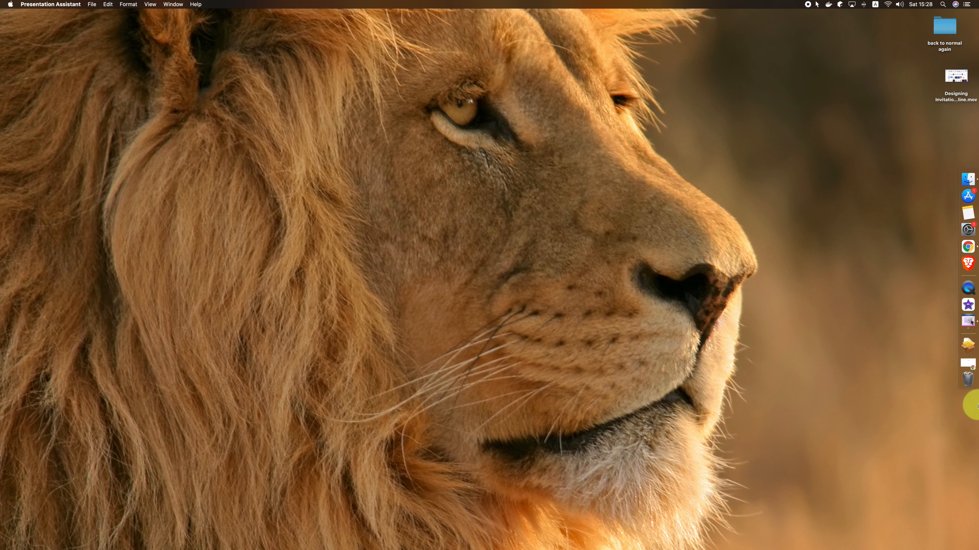
Switch to Chrome and open Google Drive at drive.google.com
click(968, 247)
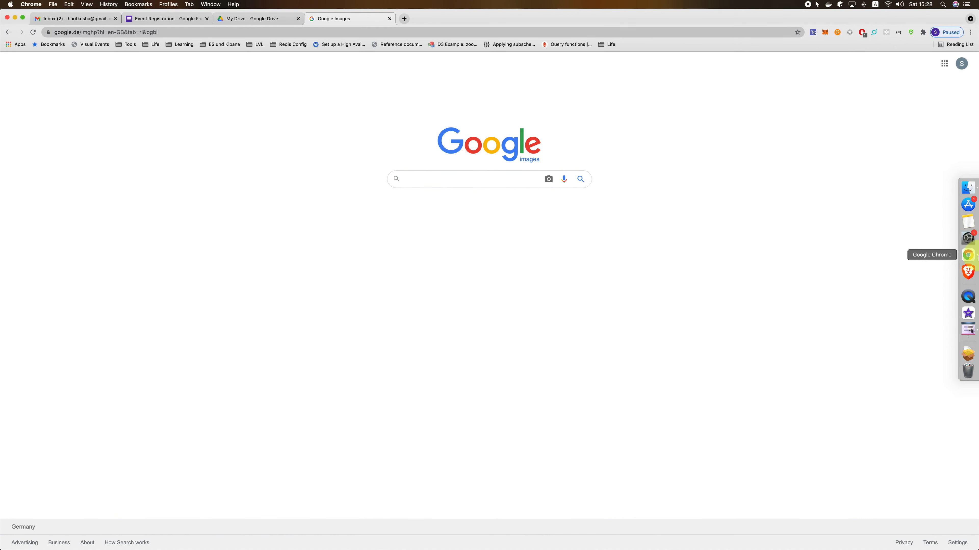
click(167, 31)
text(dr)
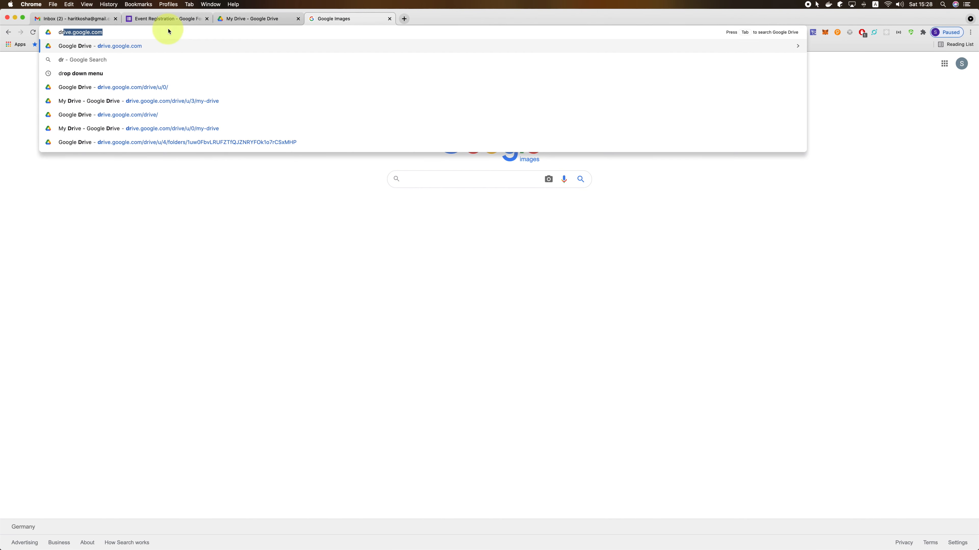
text(ive.)
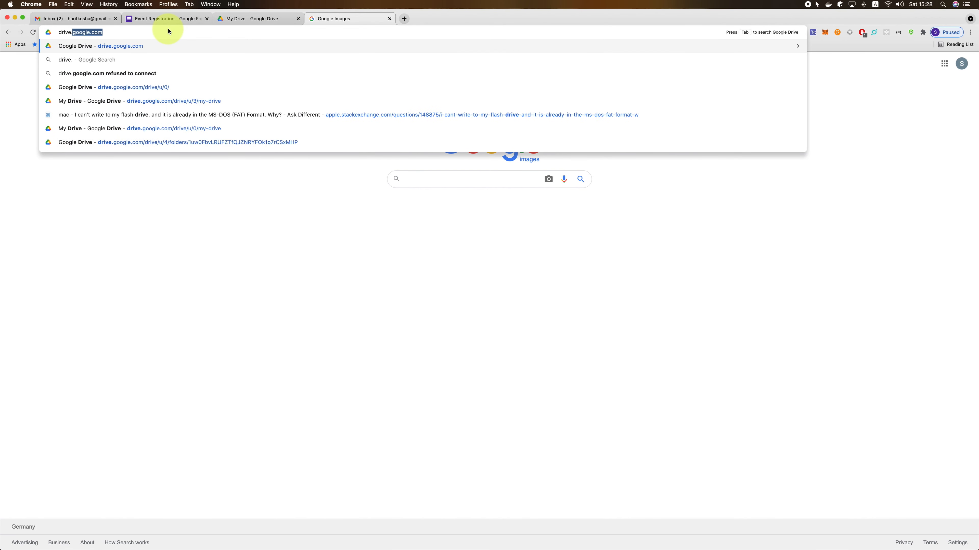
text(google.com)
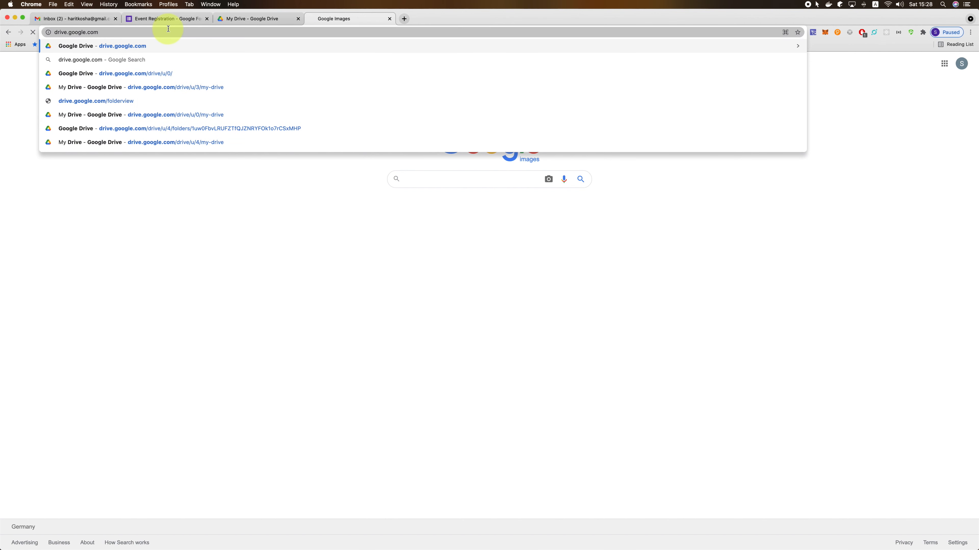
key(Return)
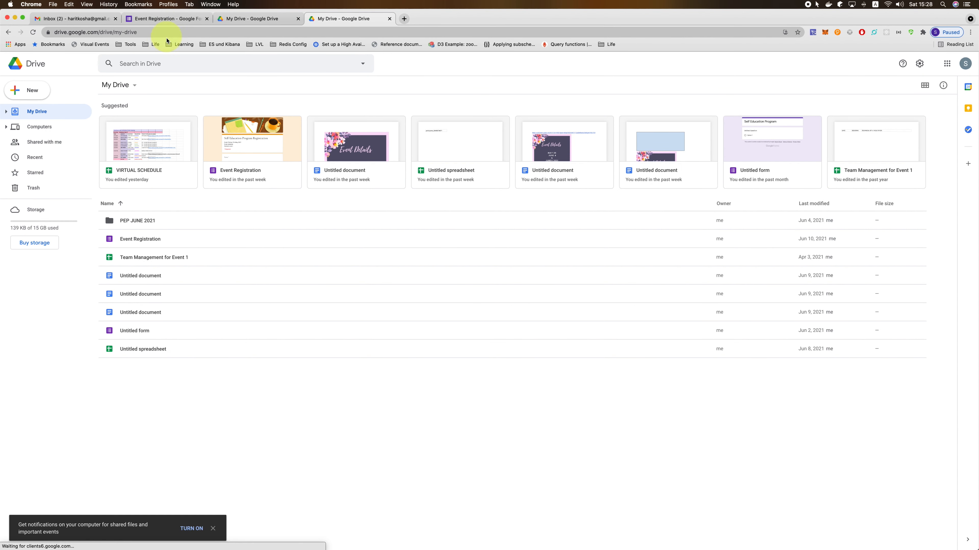
Create a new Google Form in My Drive from the Event Registration template
click(135, 90)
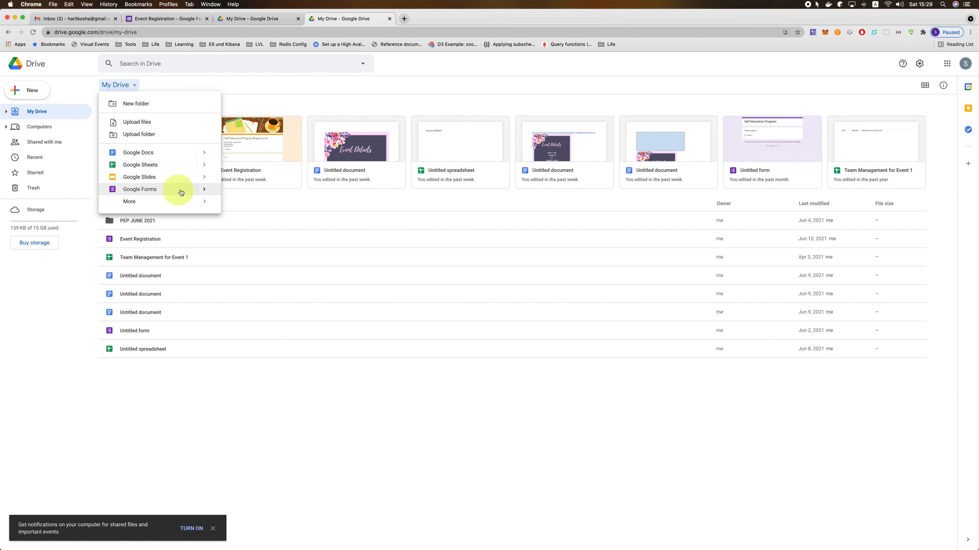
click(201, 190)
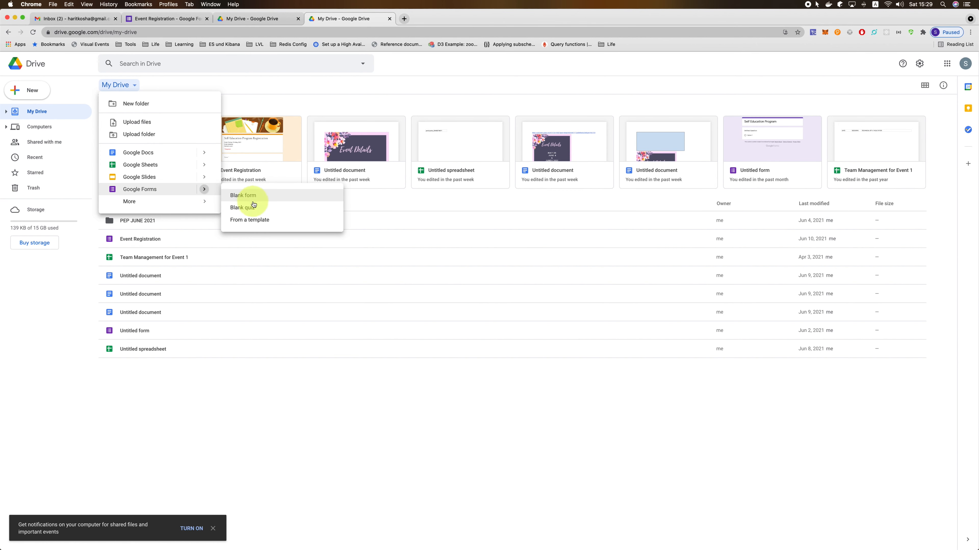
click(288, 222)
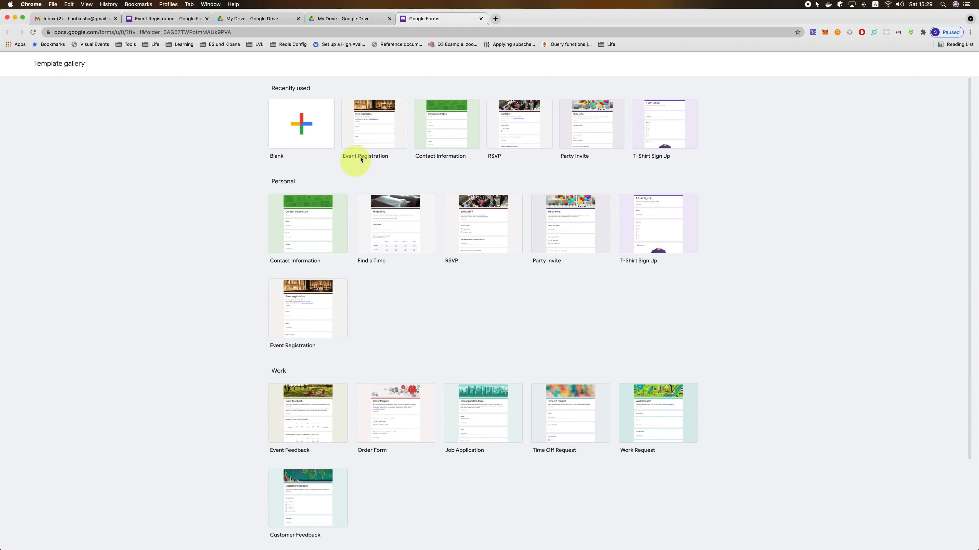
click(377, 136)
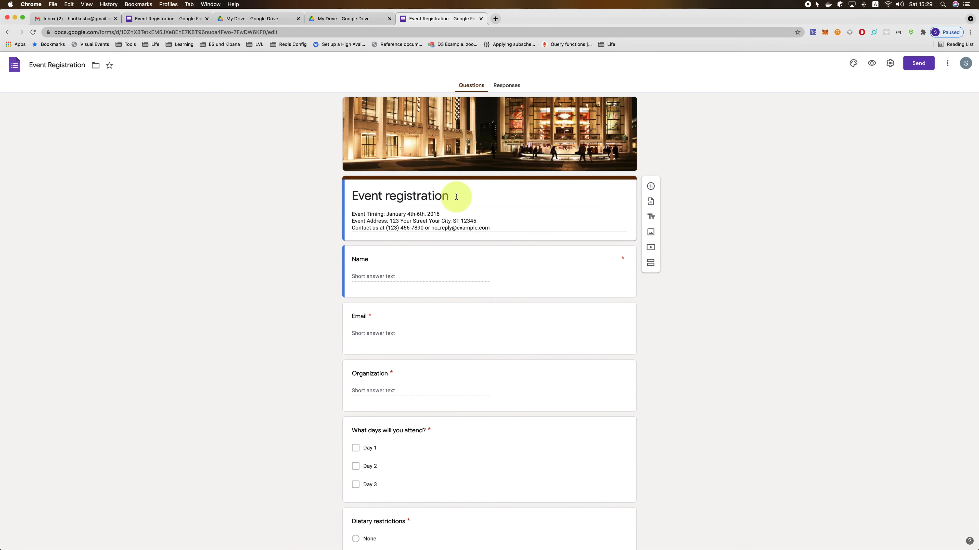
Replace the form's title with "Self Education Program"
drag(458, 195, 360, 193)
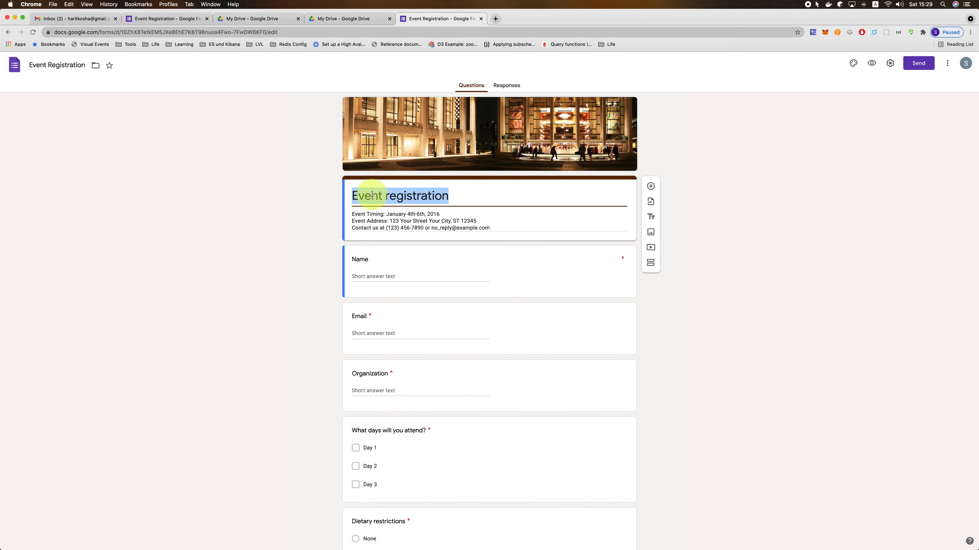
text(Selg)
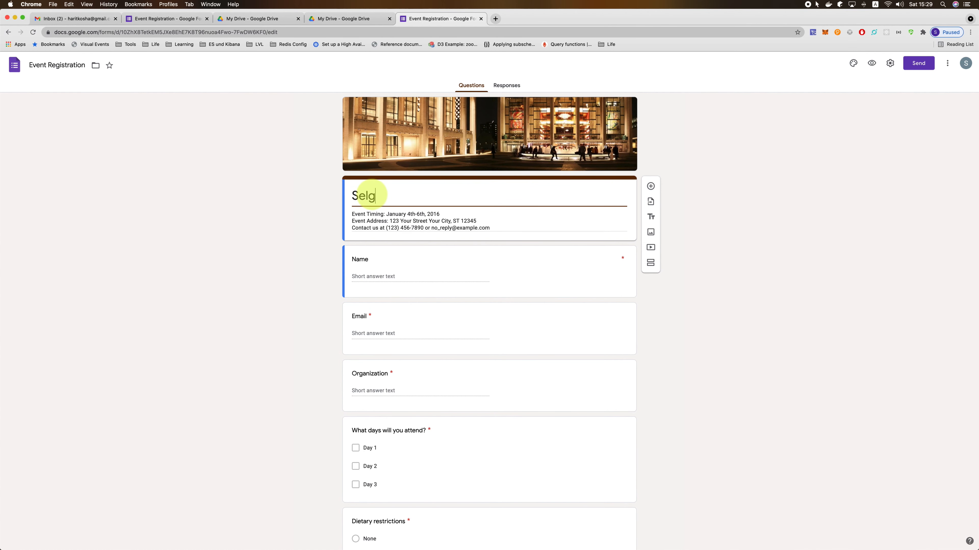
key(BackSpace)
text(f Education Progra,)
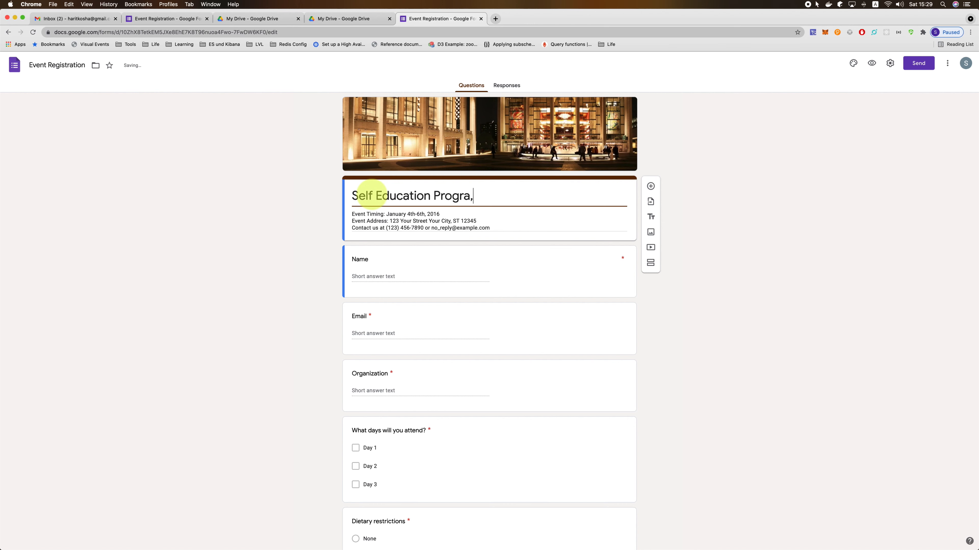
key(BackSpace)
text(m)
key(Tab)
In the form description, change "Event Timing" to "Event Date" and remove "at", the phone number and "or" from the contact line
click(380, 214)
drag(382, 214, 366, 216)
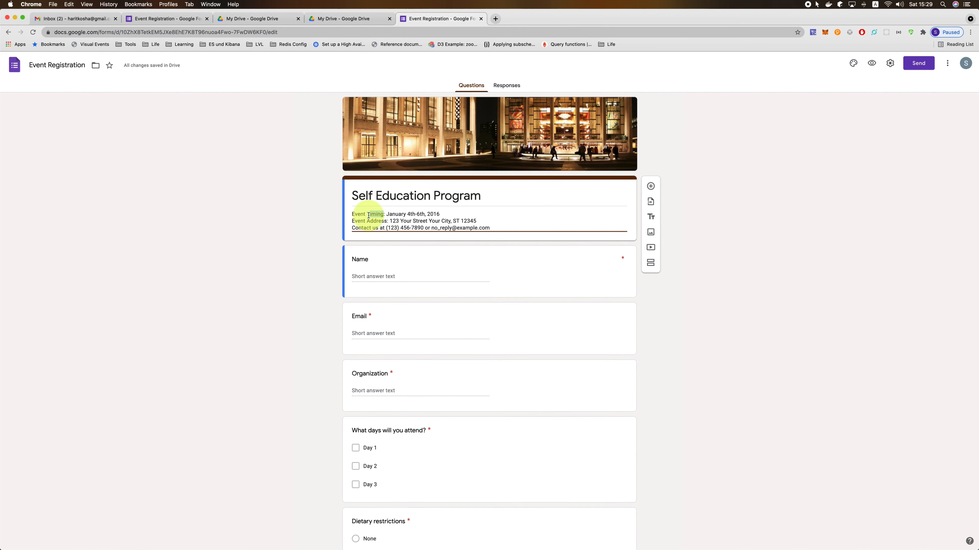
text(Date)
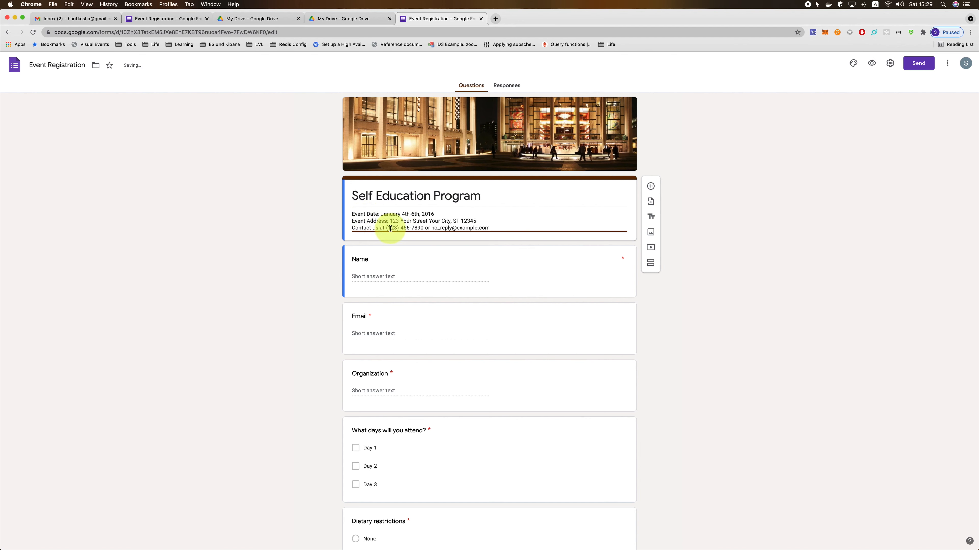
drag(380, 229, 432, 228)
key(BackSpace)
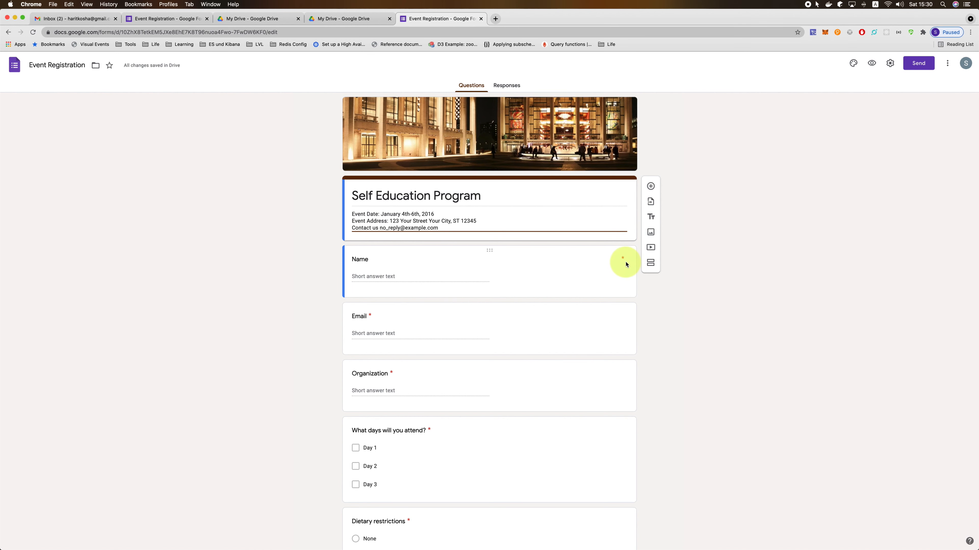
Delete the Organization question from the form
scroll(609, 288, down, 3)
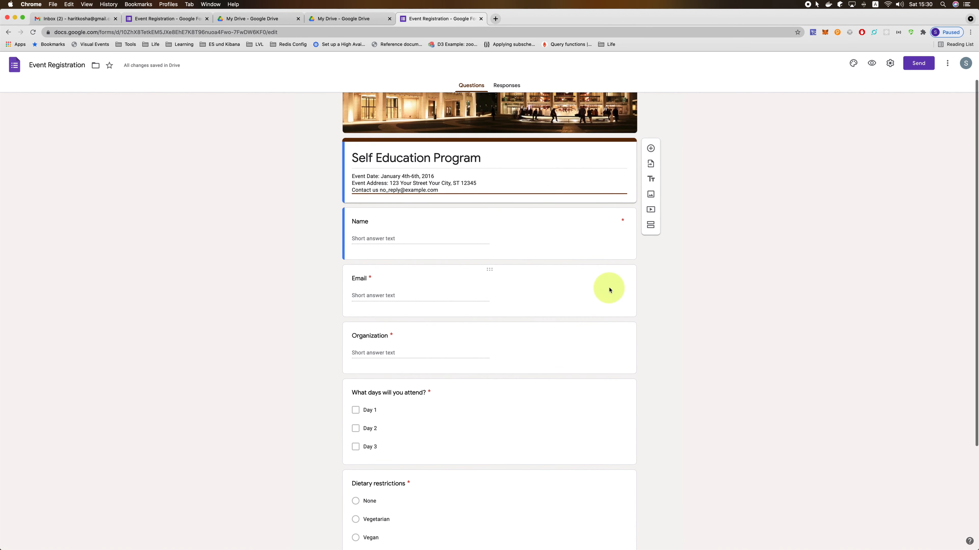
scroll(609, 290, down, 1)
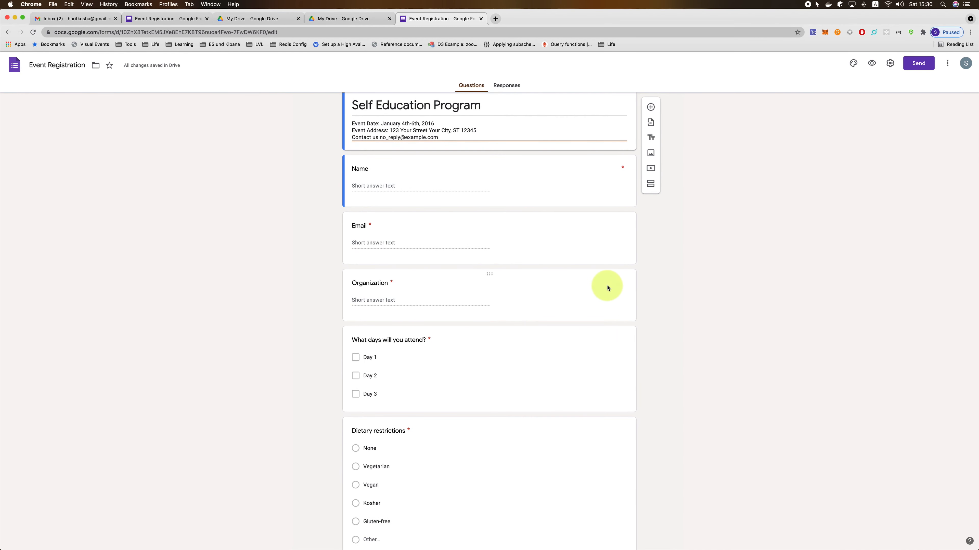
click(563, 300)
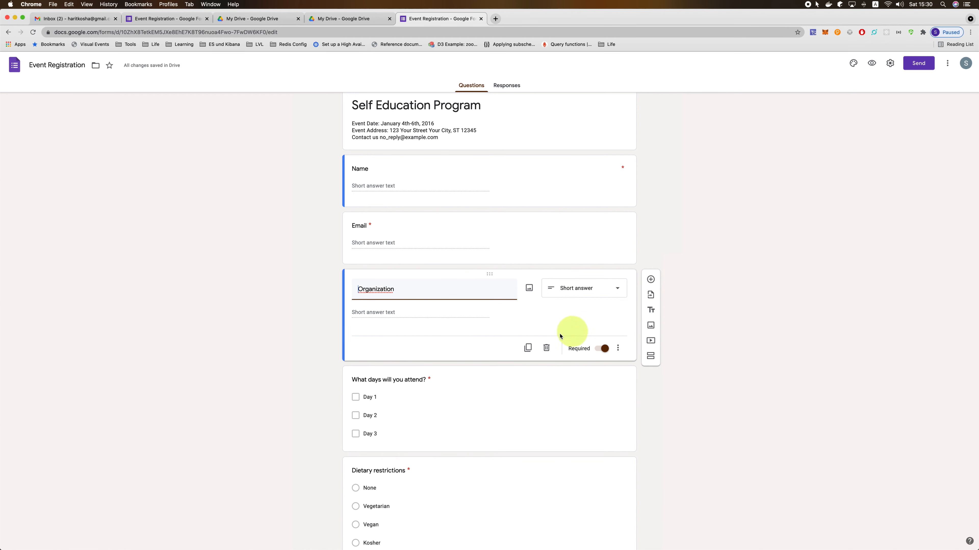
click(546, 349)
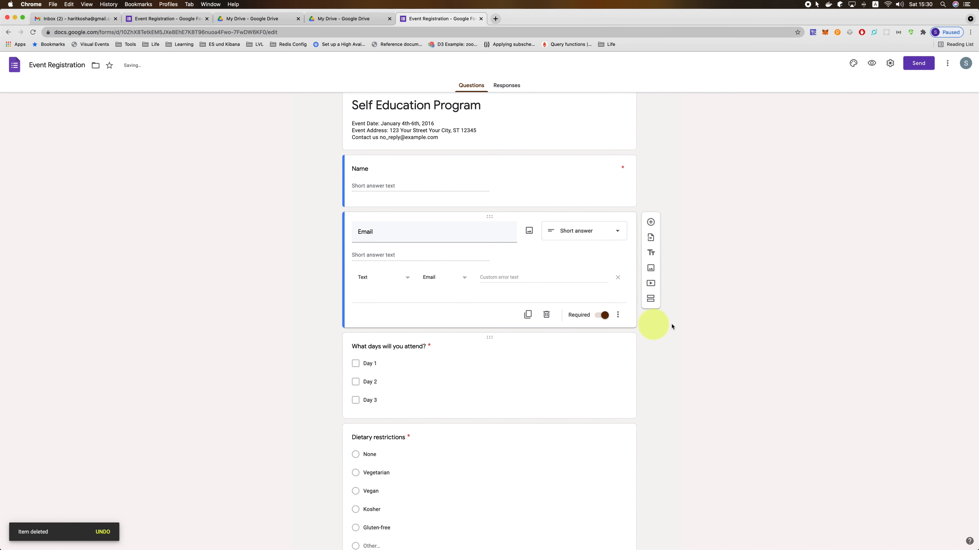
Delete the Dietary restrictions question and the question about paying upon arrival
scroll(685, 326, down, 3)
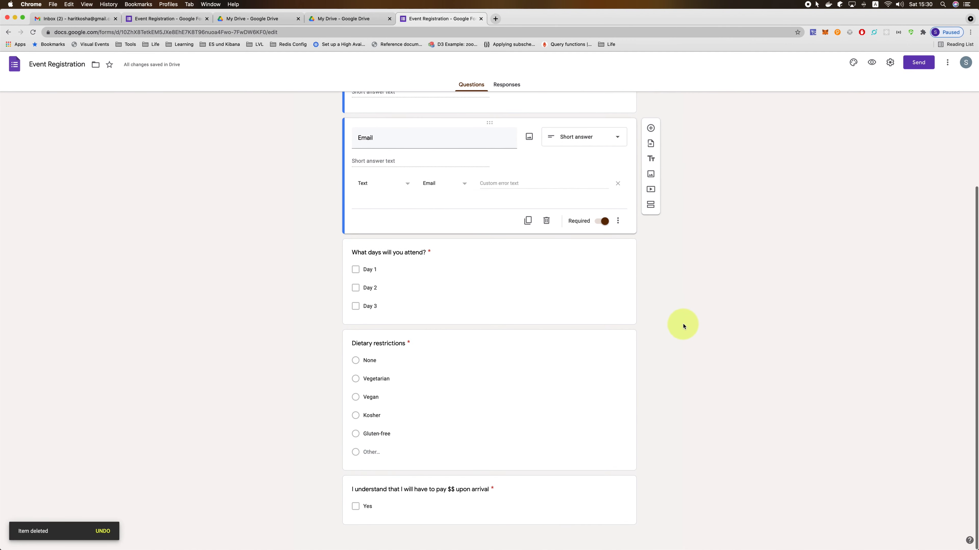
click(581, 387)
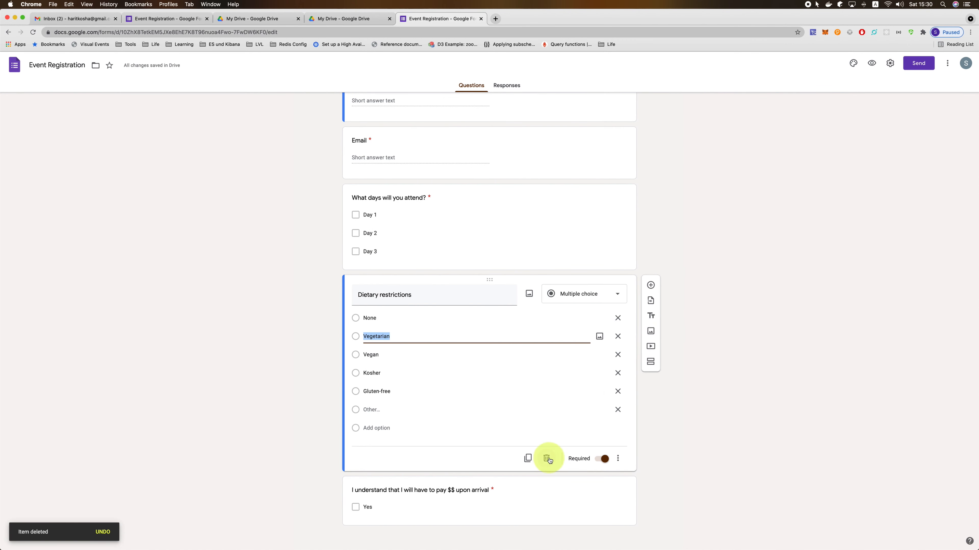
click(454, 295)
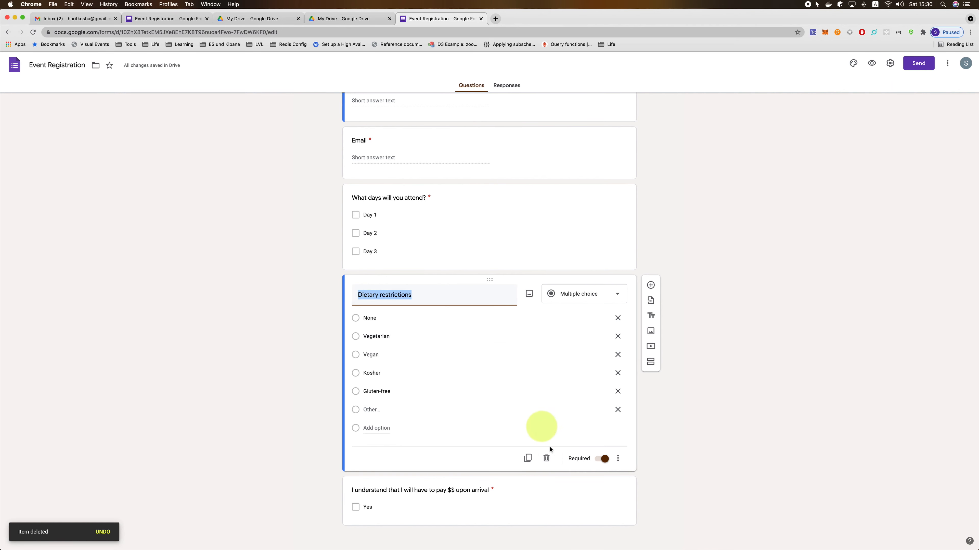
click(546, 459)
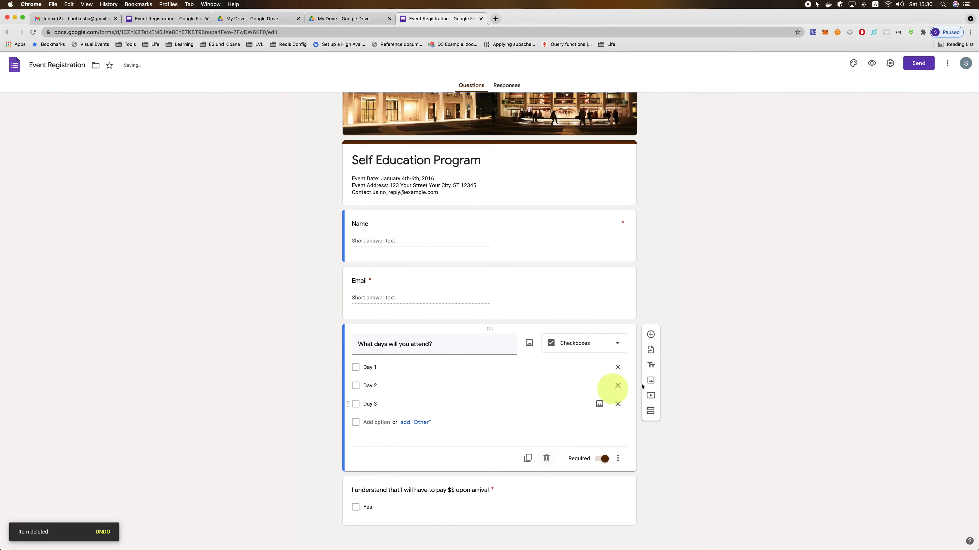
click(503, 501)
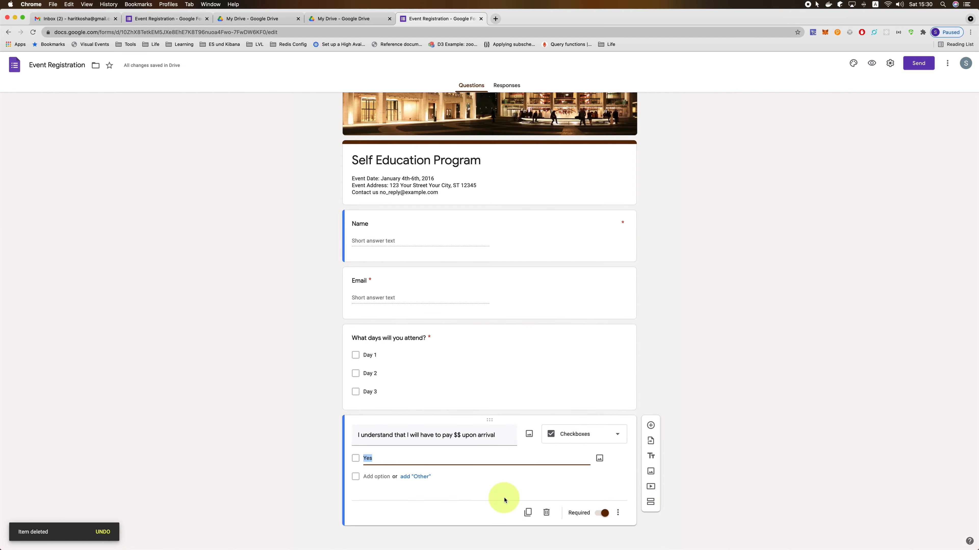
click(546, 513)
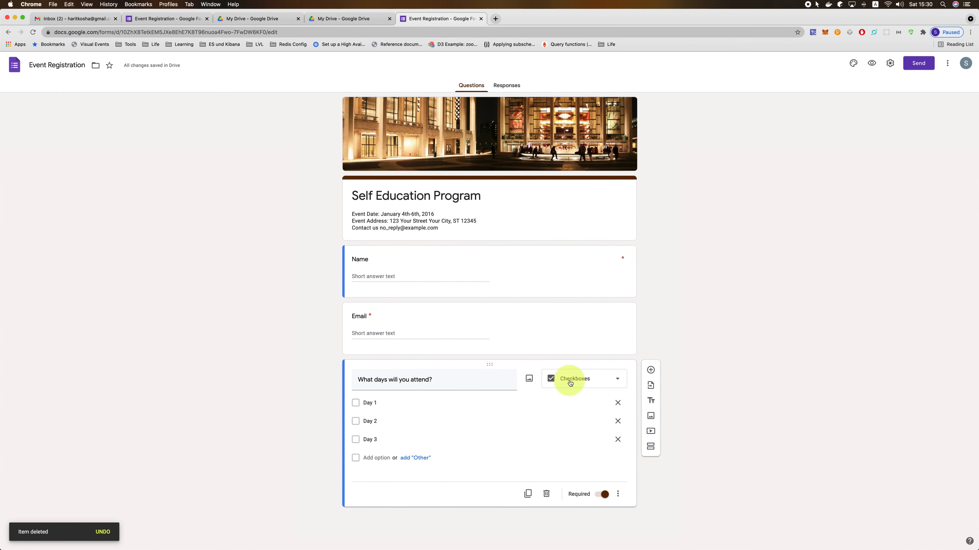
Reword the attendance days question as "How many days a week would you like to attend self education program?"
click(617, 381)
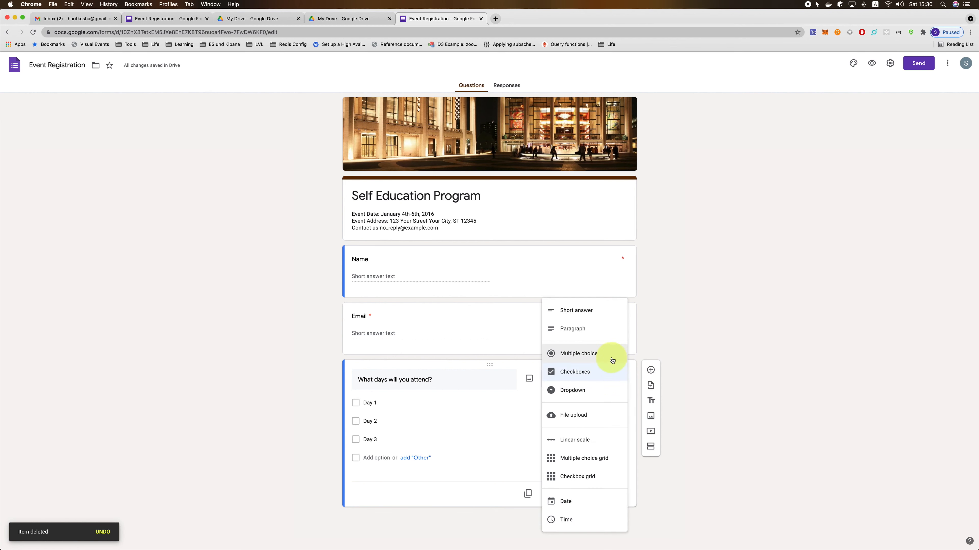
click(717, 309)
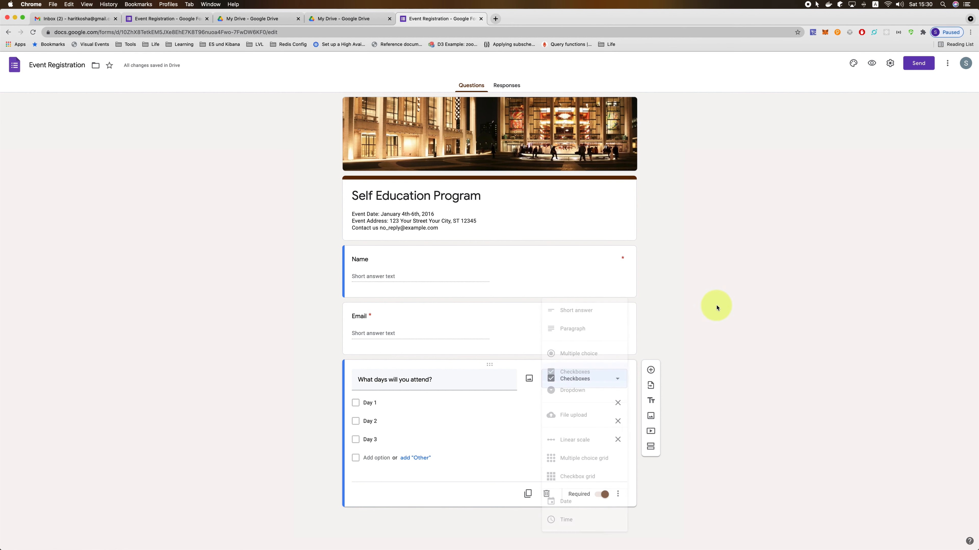
triple_click(457, 379)
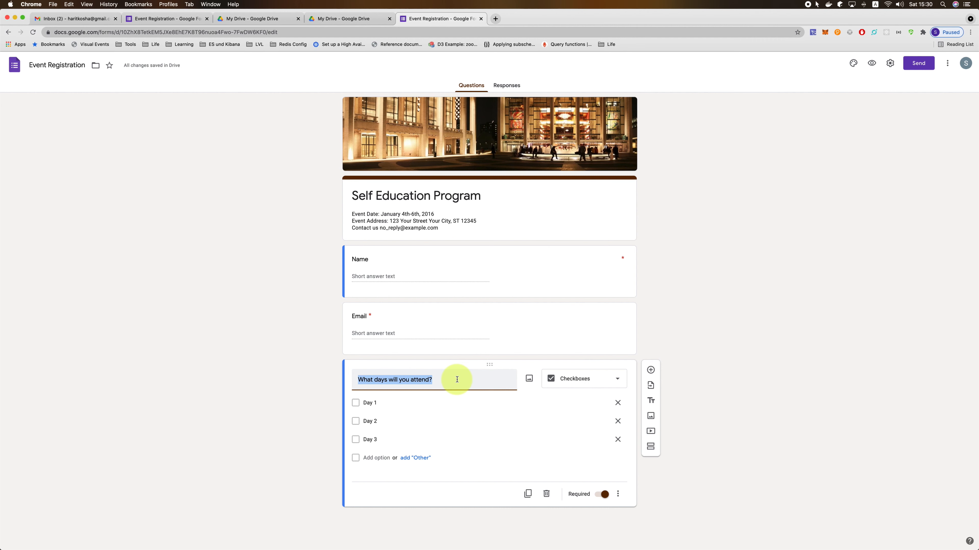
text(How many days)
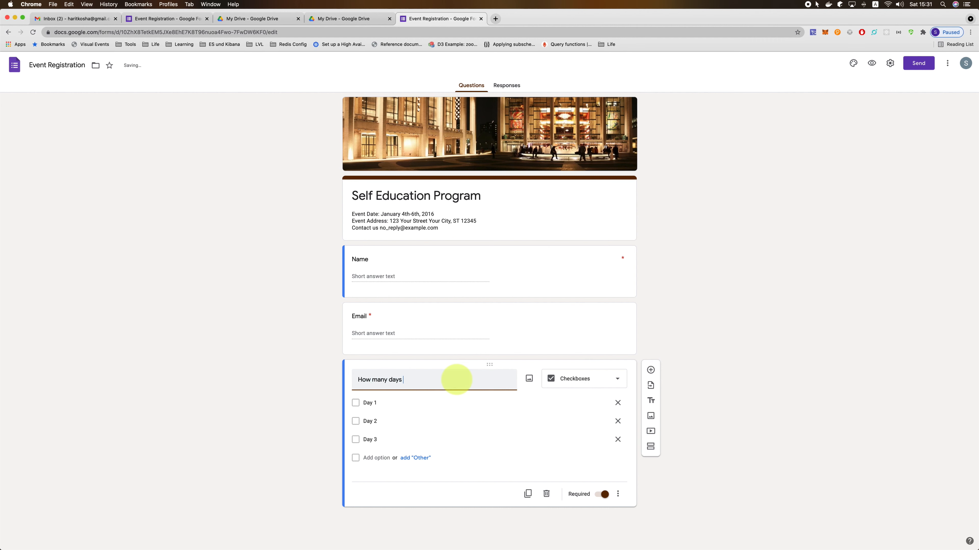
text( a week would you like to attend )
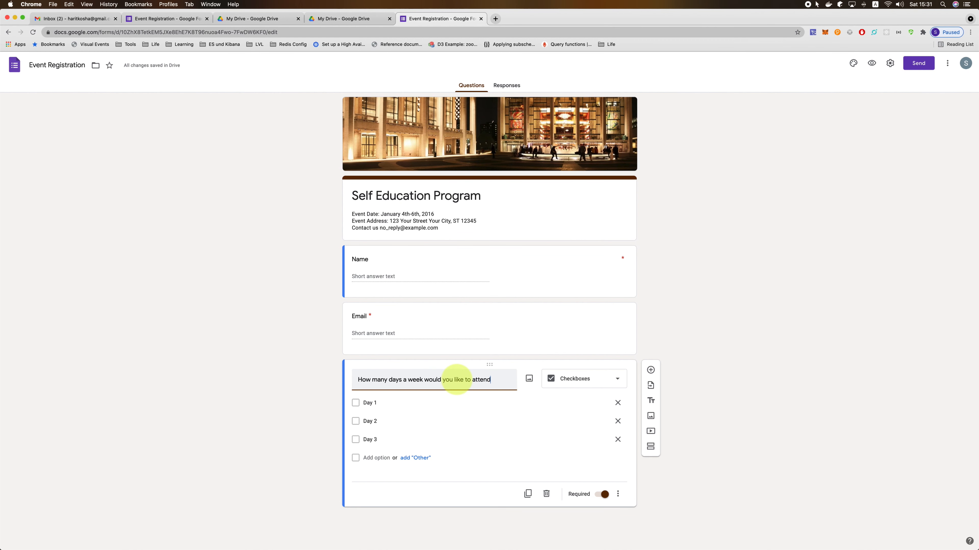
text(self educat)
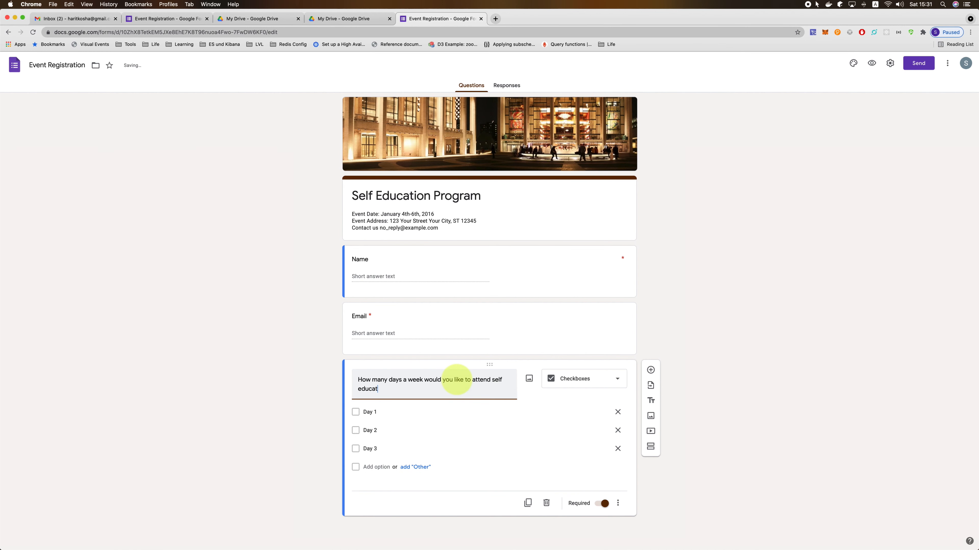
text(ion program)
Replace the attendance question's three options with "Once a week", "Twice a week" and "Everyday"
click(385, 410)
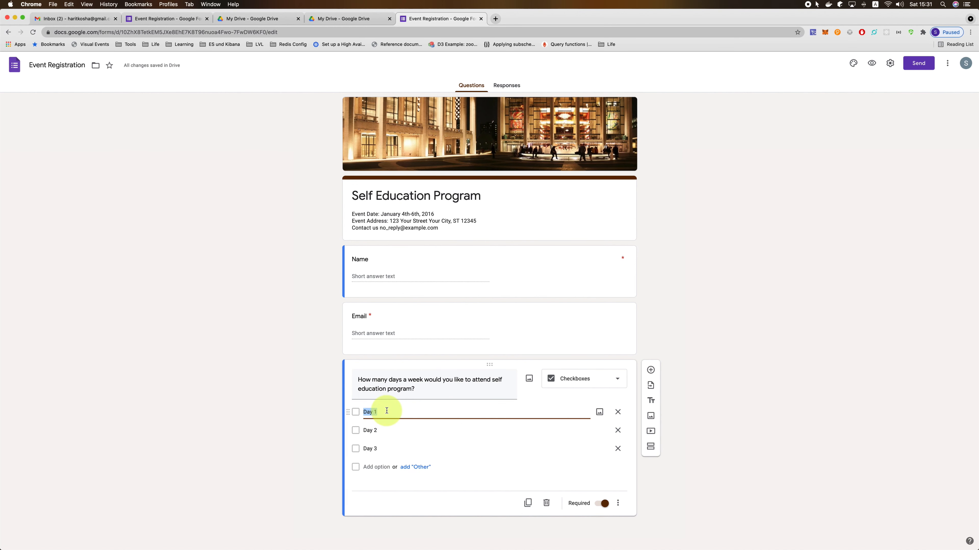
text(Once q week)
click(382, 411)
key(BackSpace)
key(BackSpace)
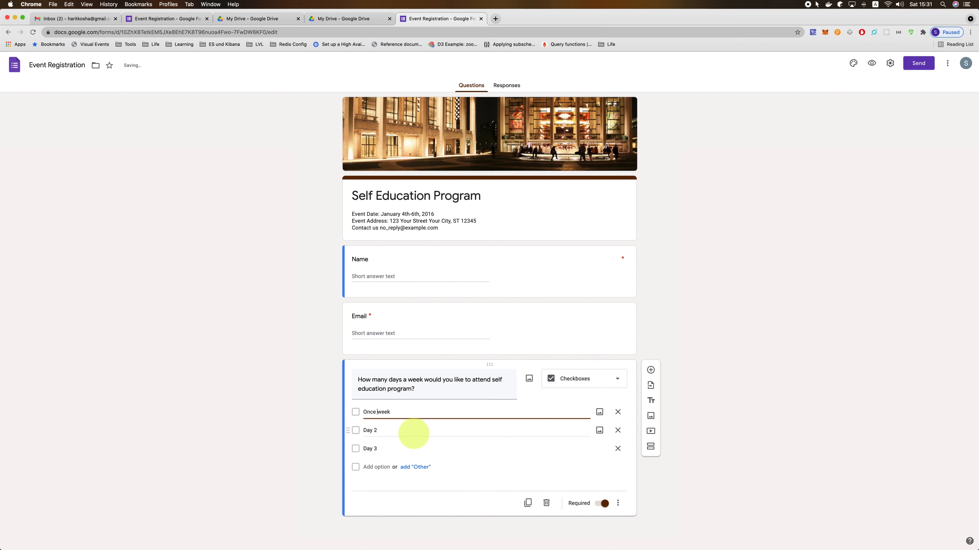
text(a)
click(411, 431)
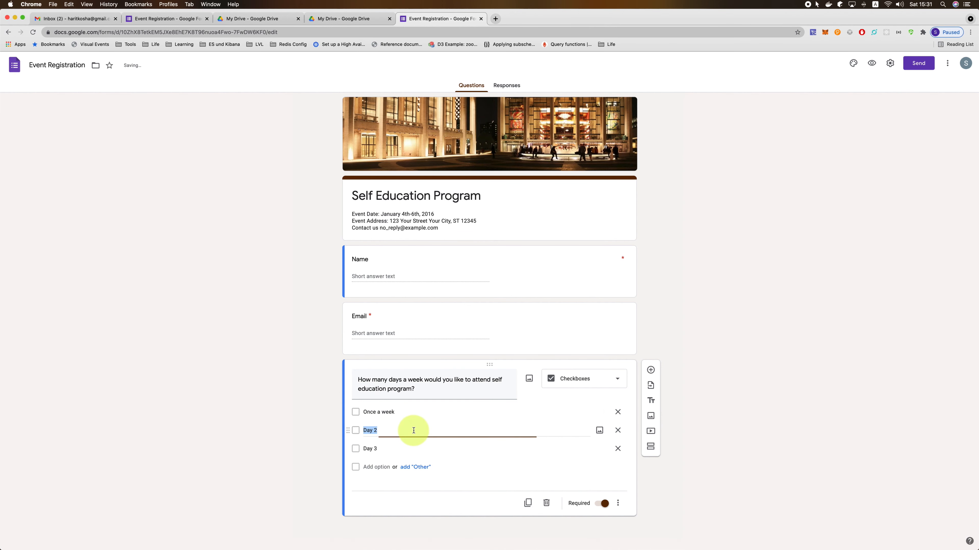
text(Twice a week)
click(401, 447)
text(Everyday)
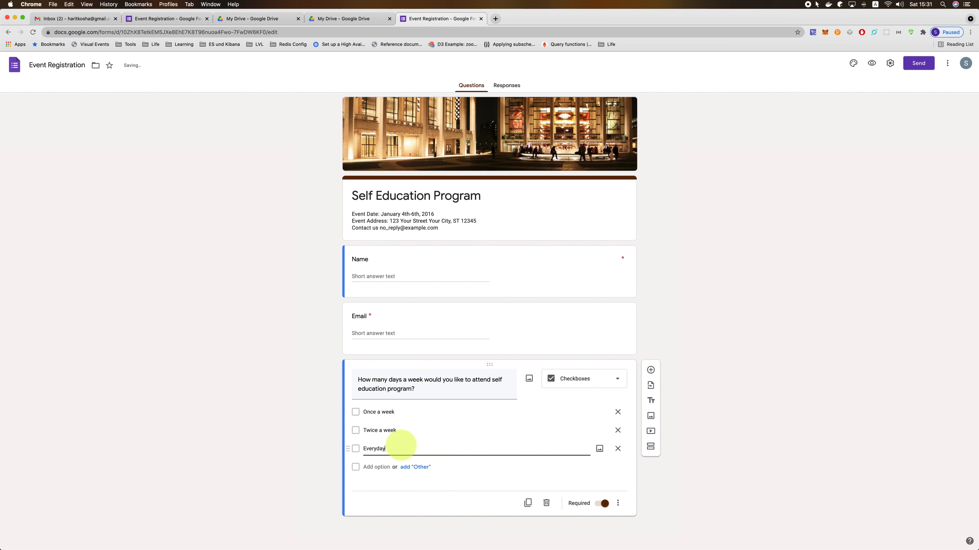
Add "Other" as the fourth option of the attendance question and make the question optional
click(390, 465)
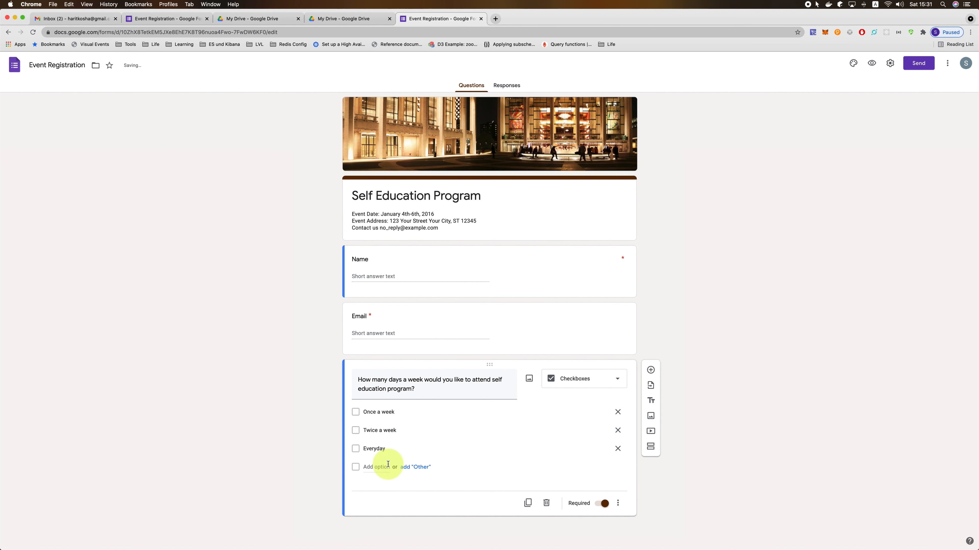
text(Other)
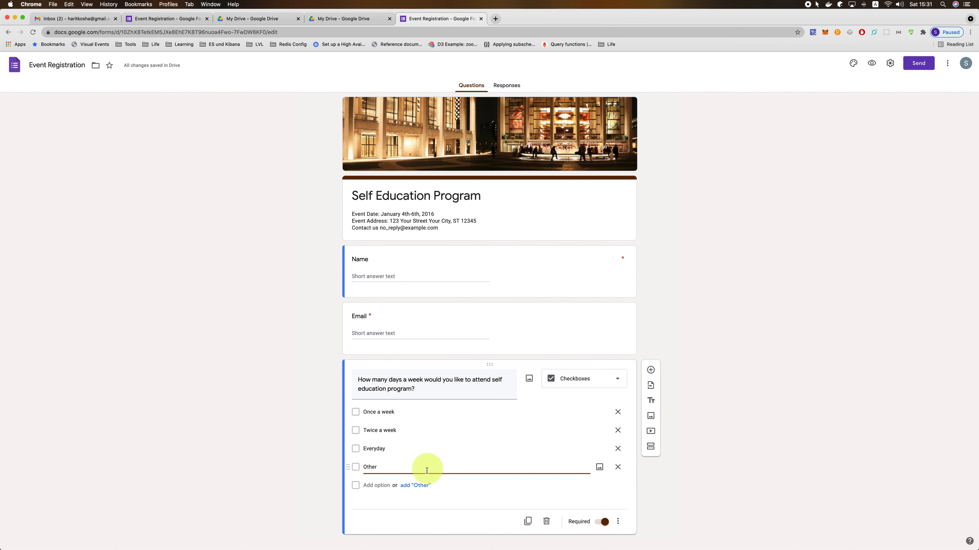
click(381, 485)
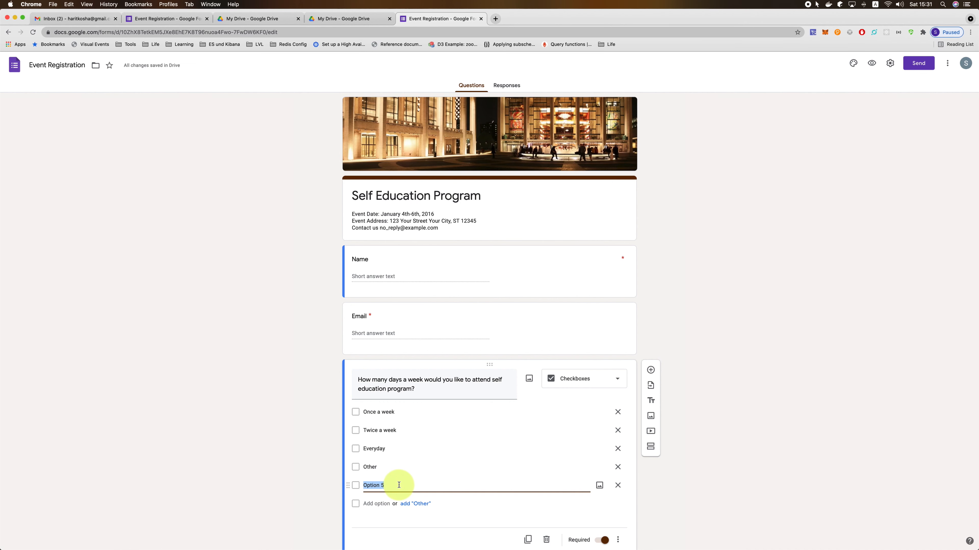
click(617, 486)
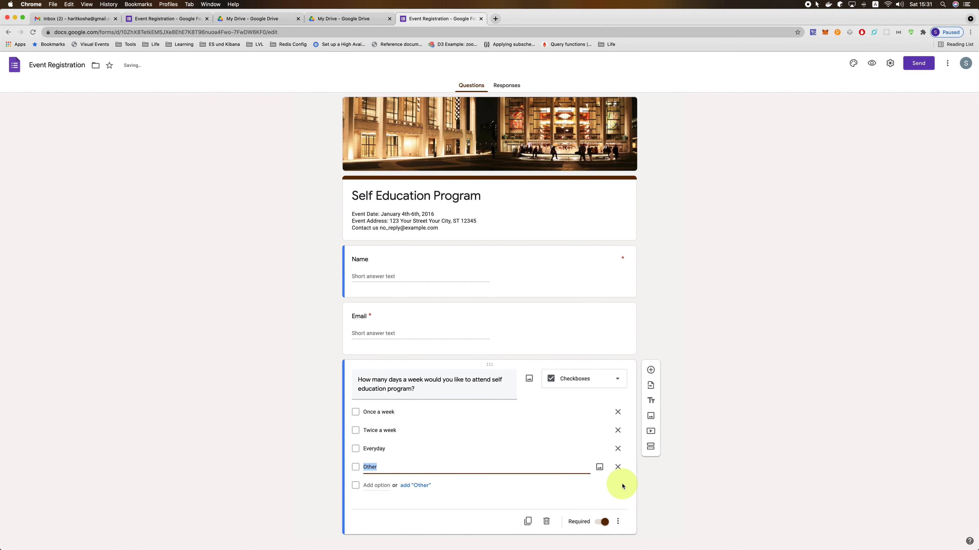
scroll(716, 501, down, 1)
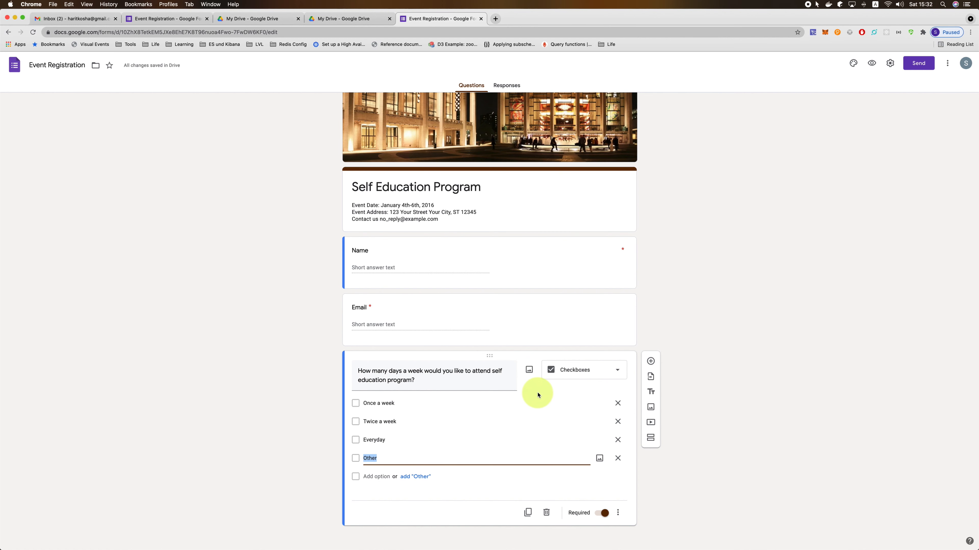
click(603, 516)
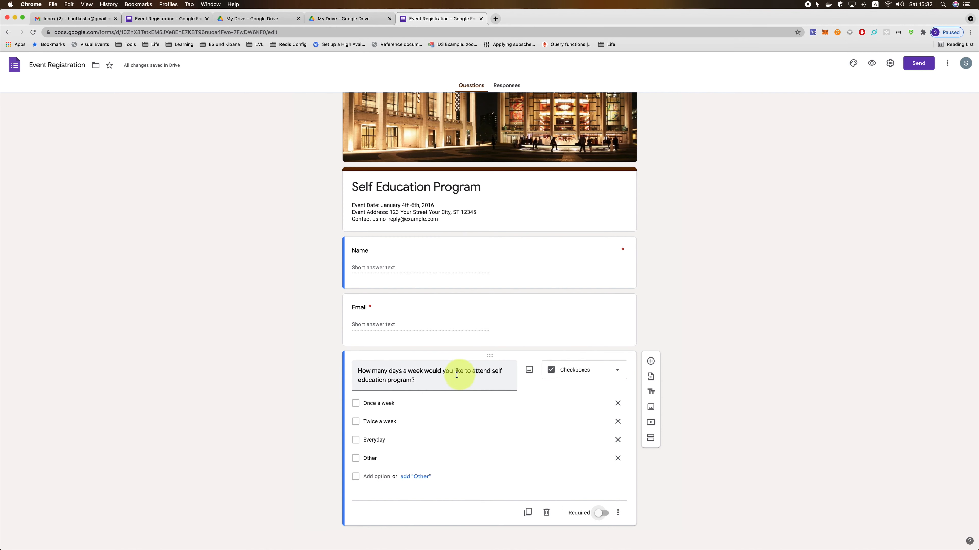
Add a title and description block below the attendance question and delete it again
click(652, 394)
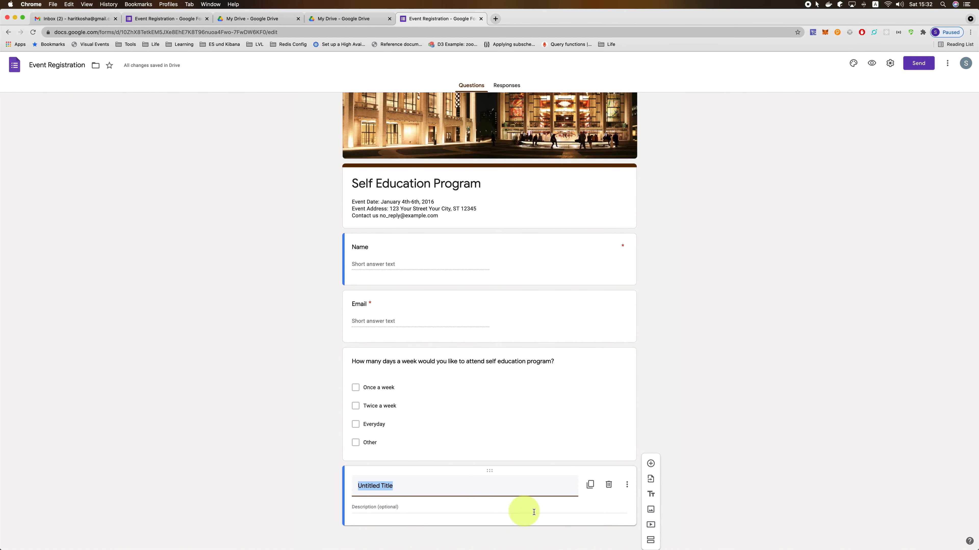
click(609, 487)
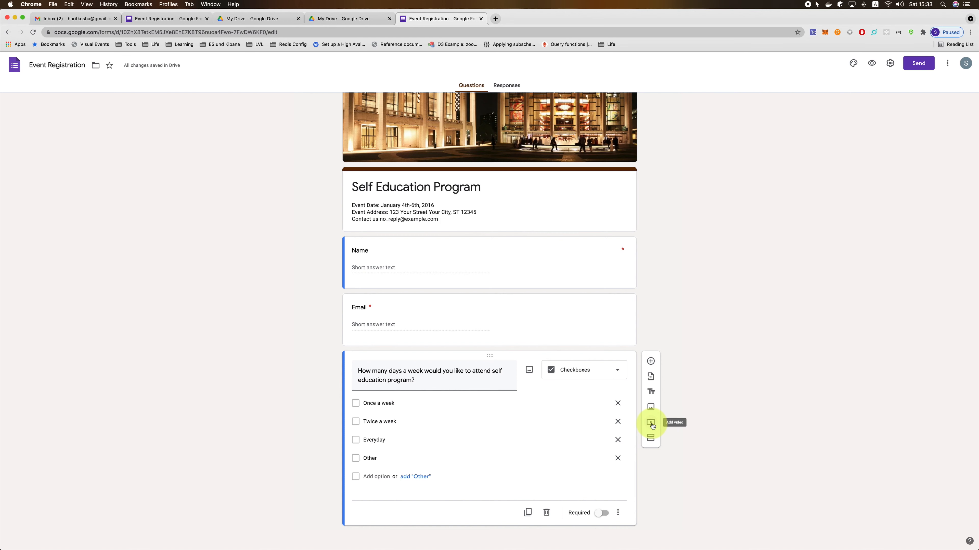
Search YouTube for "John Lenon Imagine" and insert the Ultimate Mix 2018 4K Remaster video below the attendance question
click(650, 423)
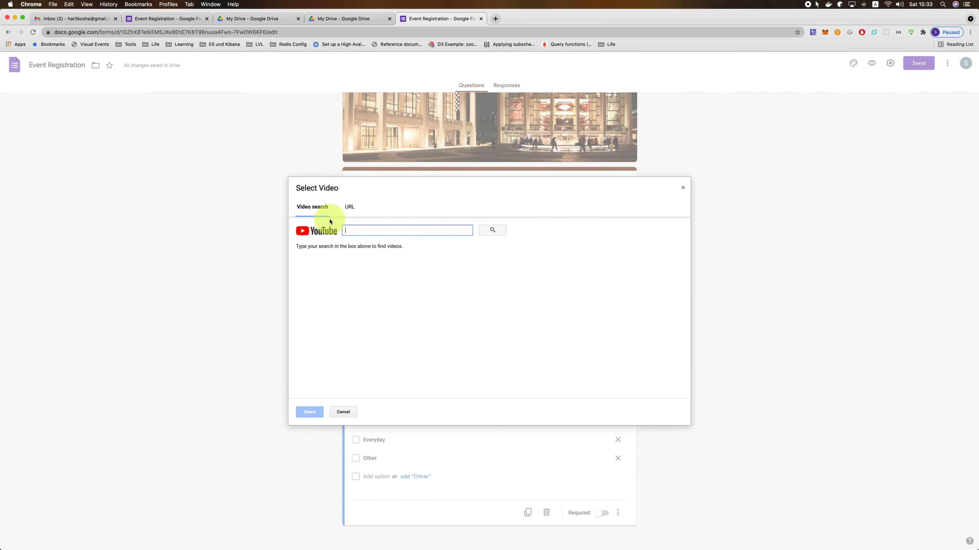
click(353, 211)
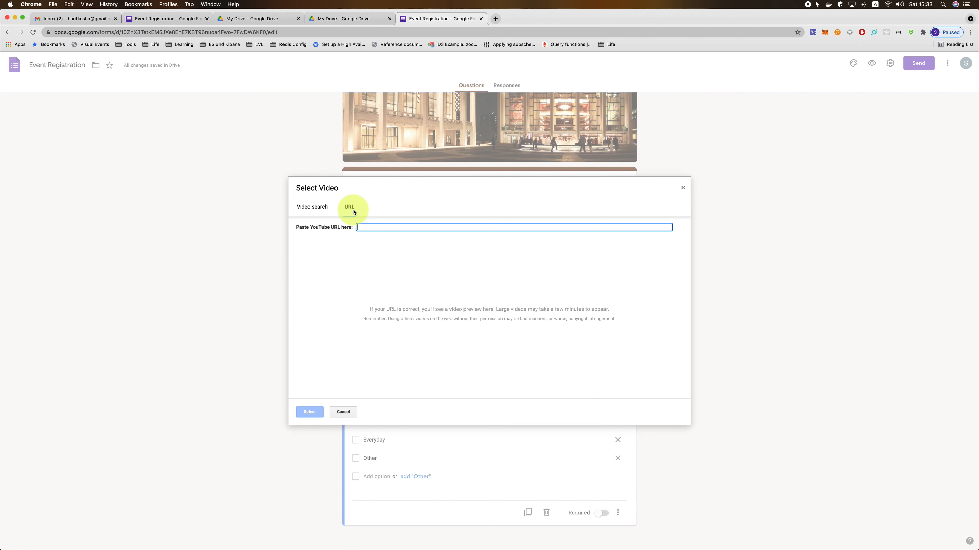
click(321, 210)
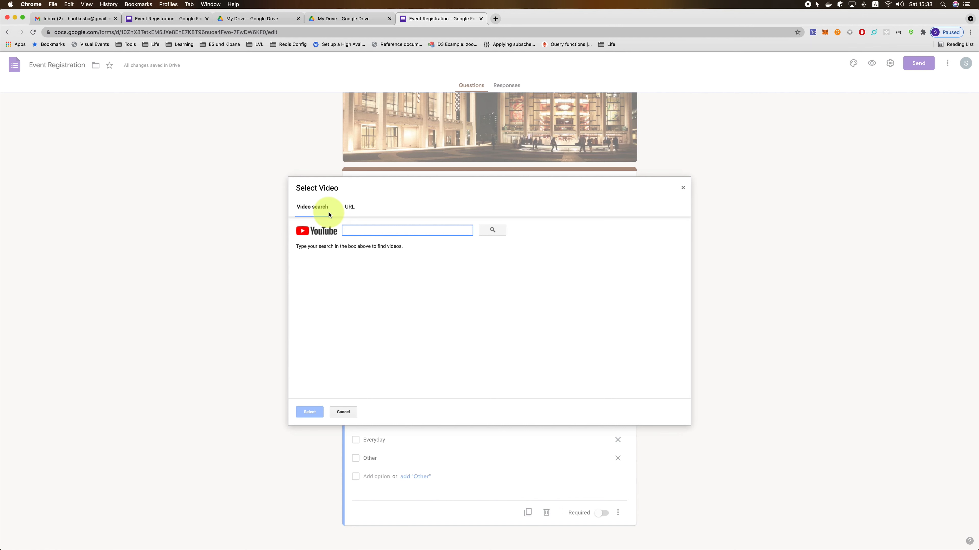
text(John)
text( Lenon)
text( So)
key(BackSpace)
key(BackSpace)
key(BackSpace)
text(Imagine)
click(492, 230)
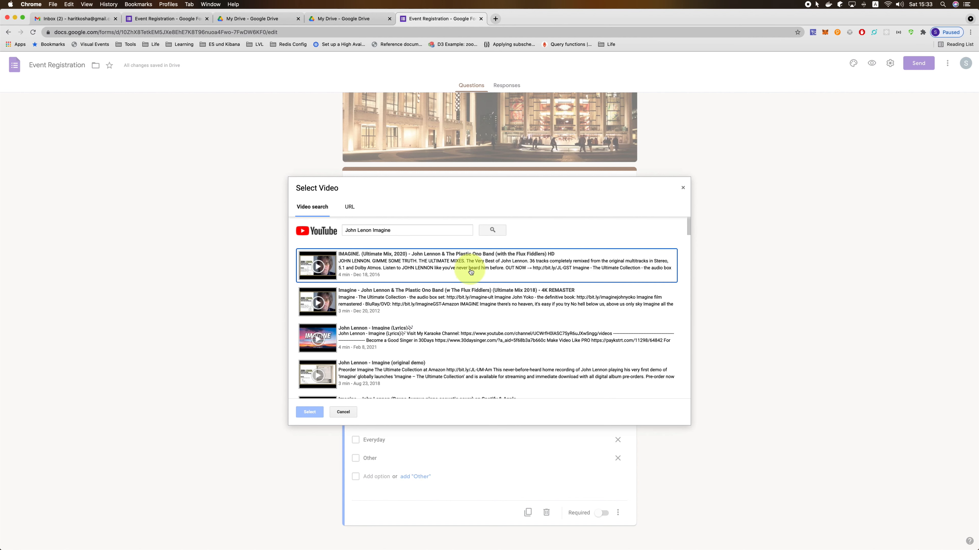
click(459, 298)
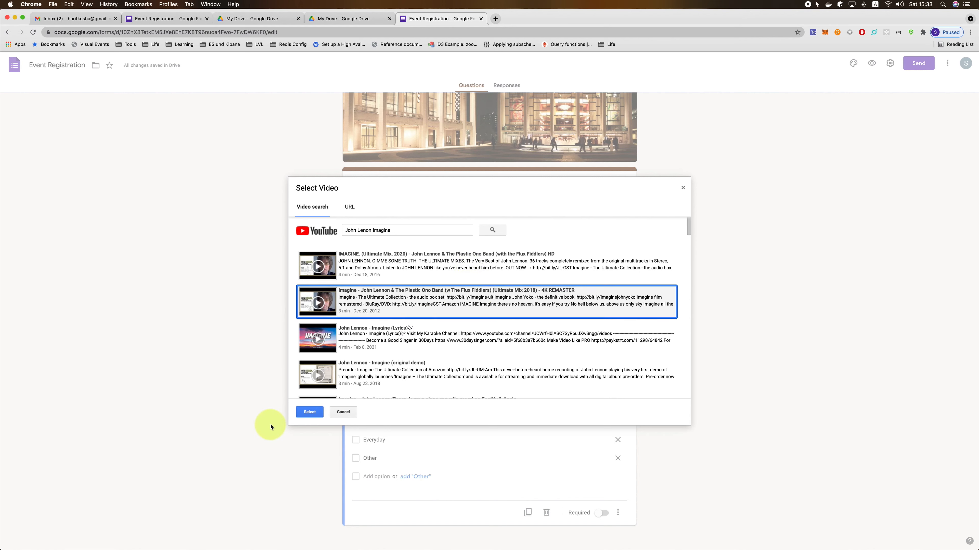
click(309, 412)
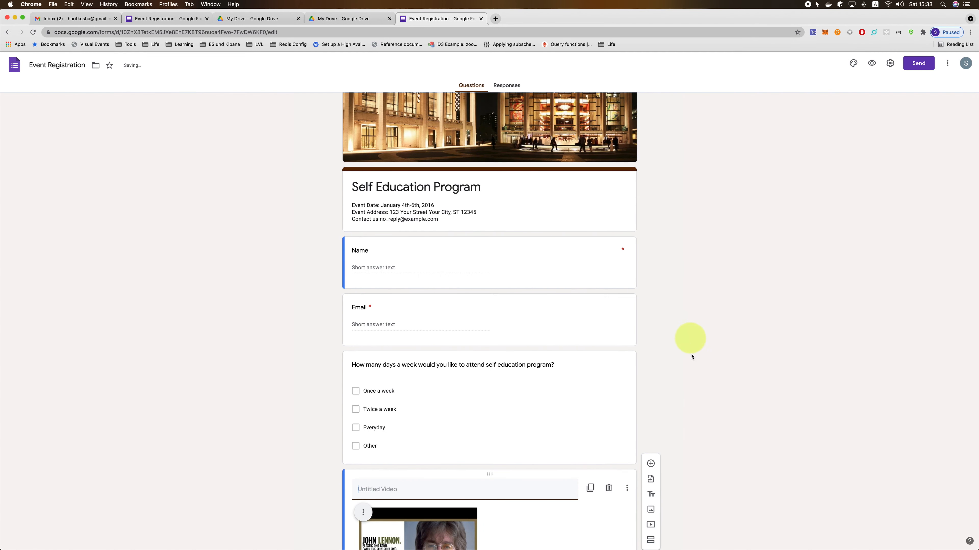
Title the inserted video "About John Lenon Imagine Song"
scroll(685, 427, down, 1)
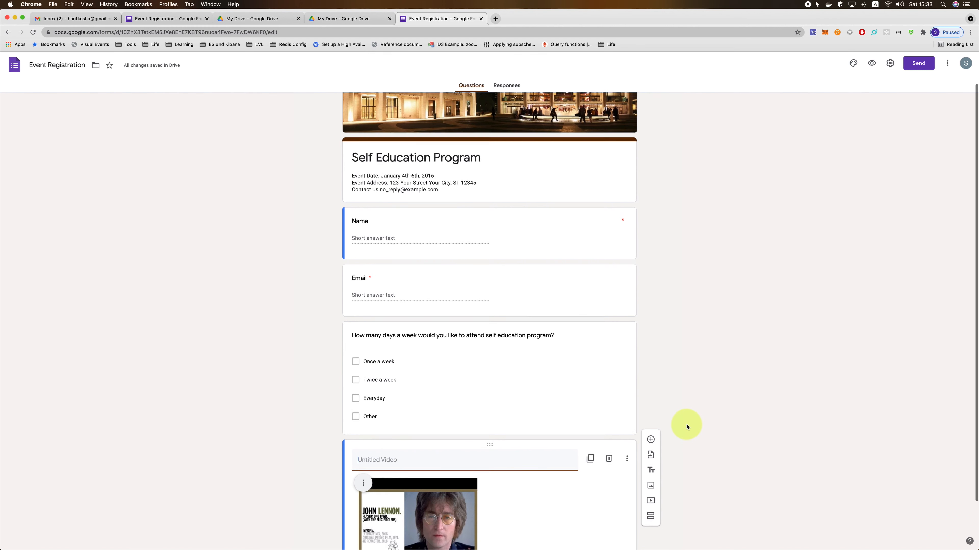
scroll(553, 448, down, 1)
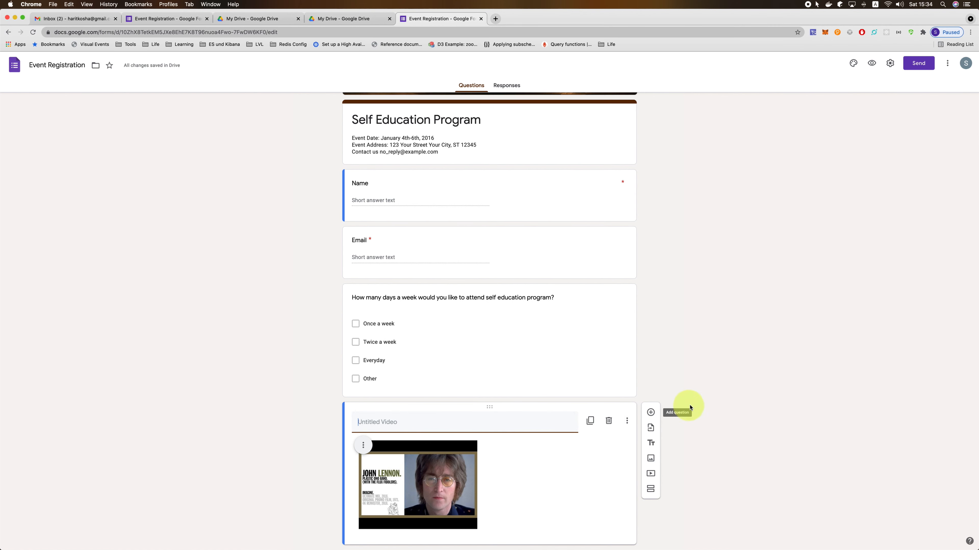
scroll(688, 409, down, 1)
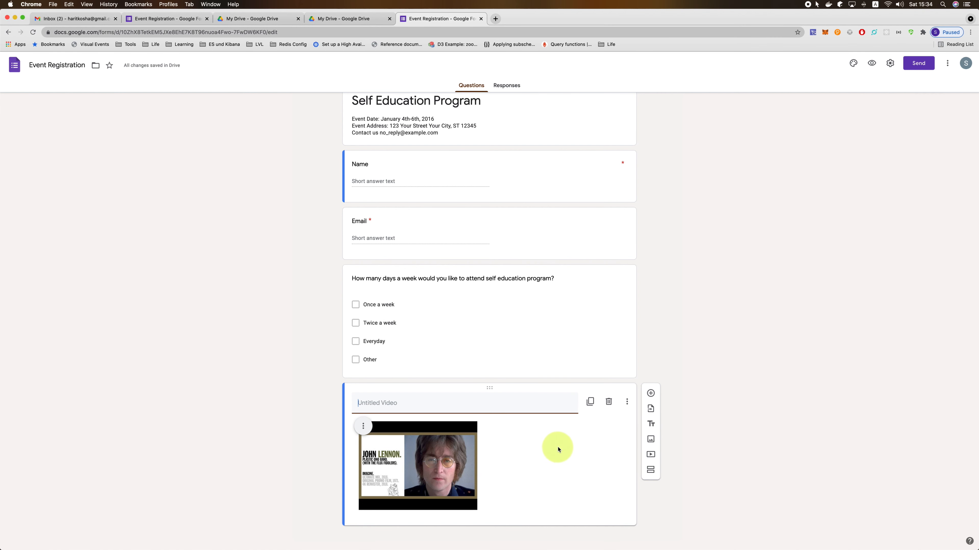
text(Imagine)
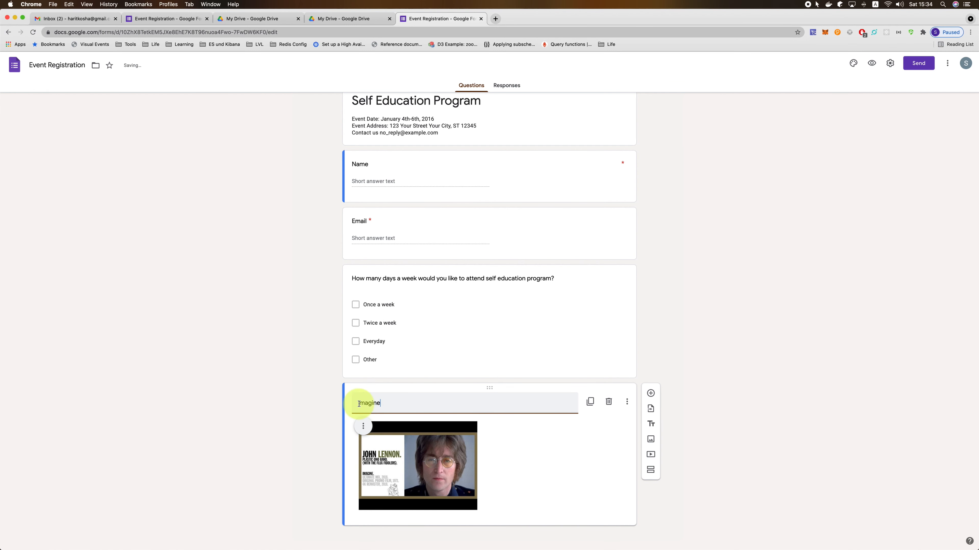
text(About John Lenon Imagine)
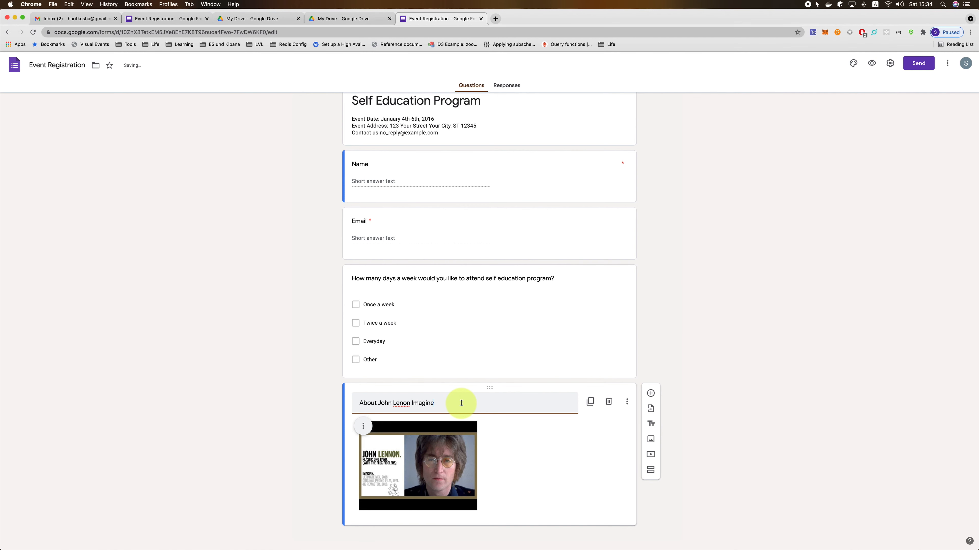
text( Song)
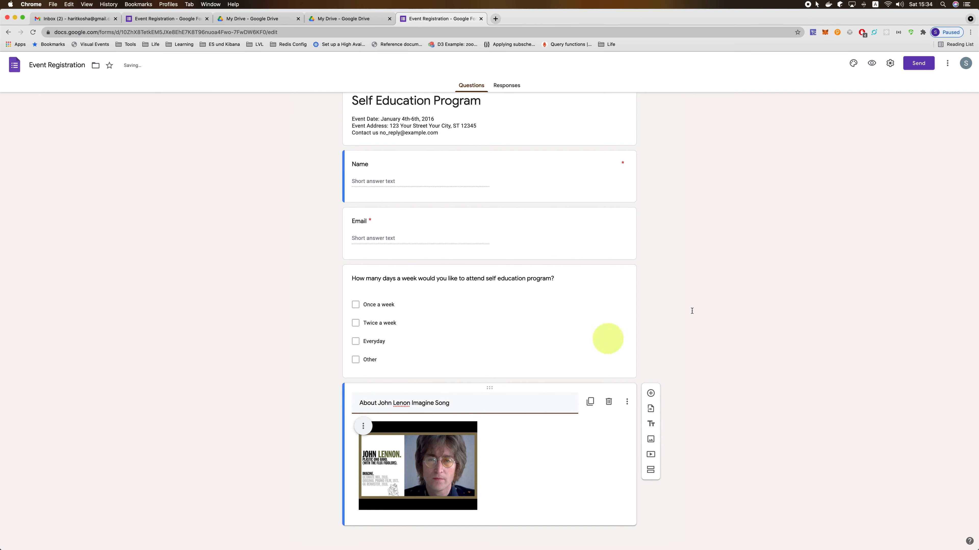
click(758, 326)
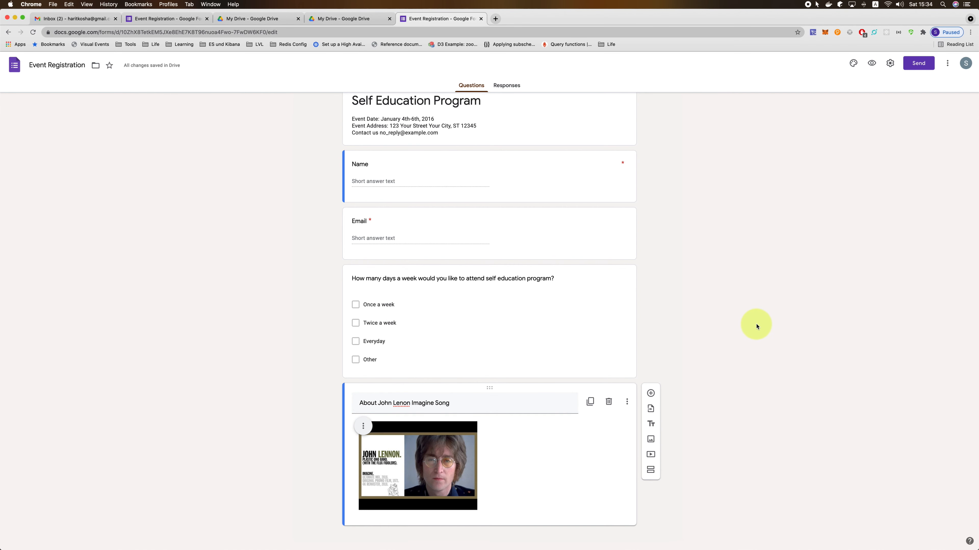
Open the form's theme options and remove the template's header image of the building
scroll(757, 327, up, 3)
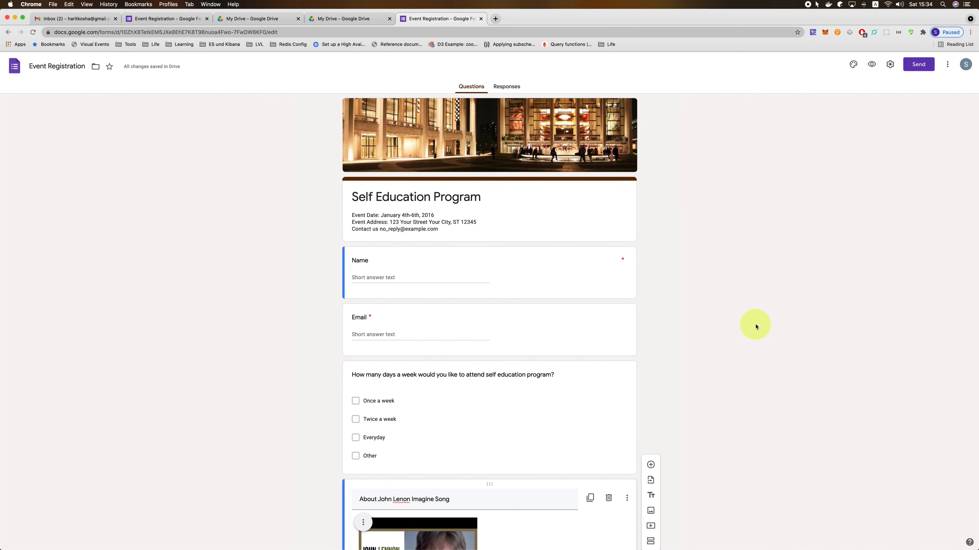
click(611, 140)
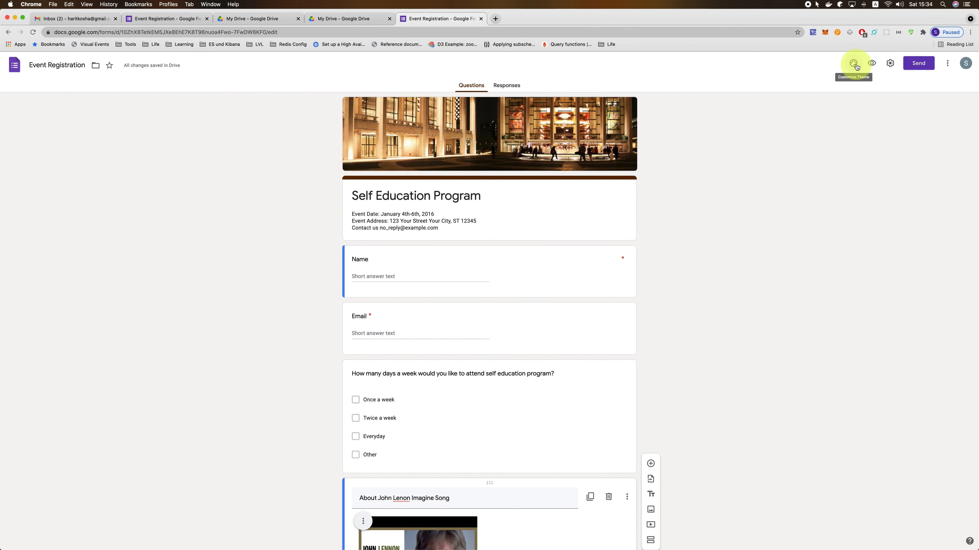
click(853, 64)
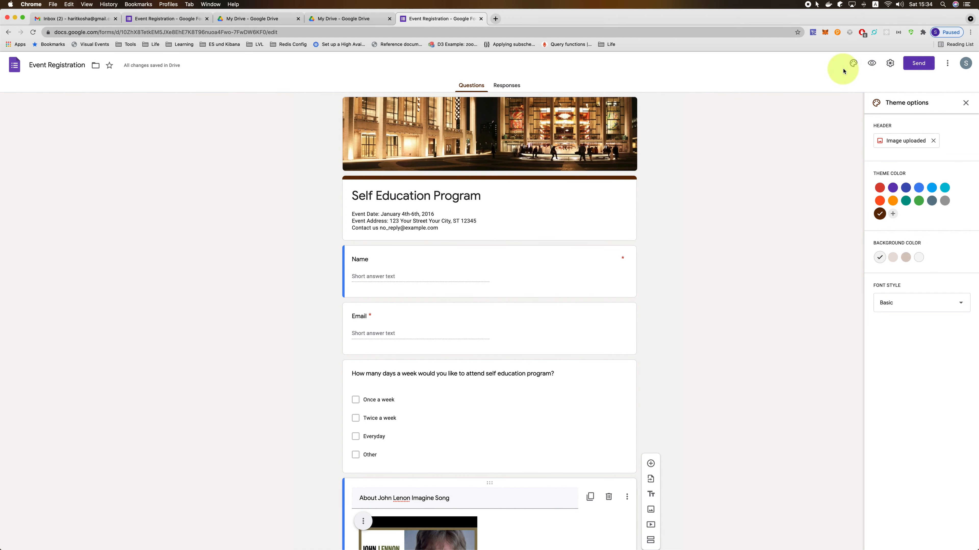
click(933, 140)
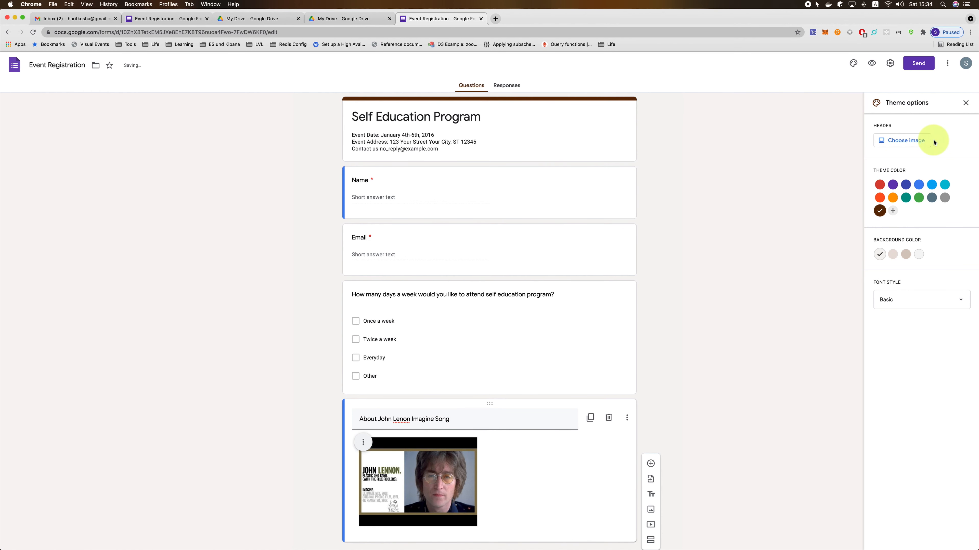
Browse the header image themes and insert the white flowers with butterfly picture from the Other category
click(908, 145)
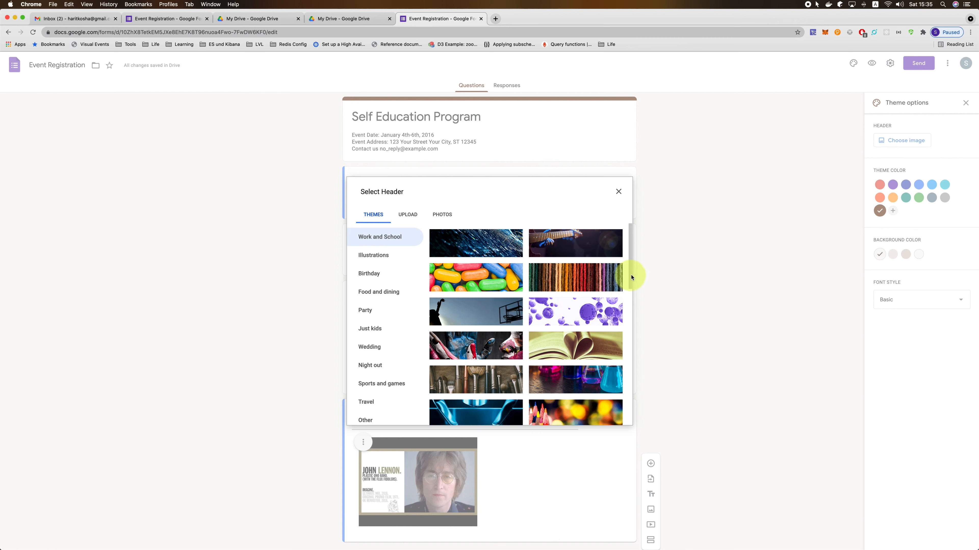
drag(632, 277, 626, 367)
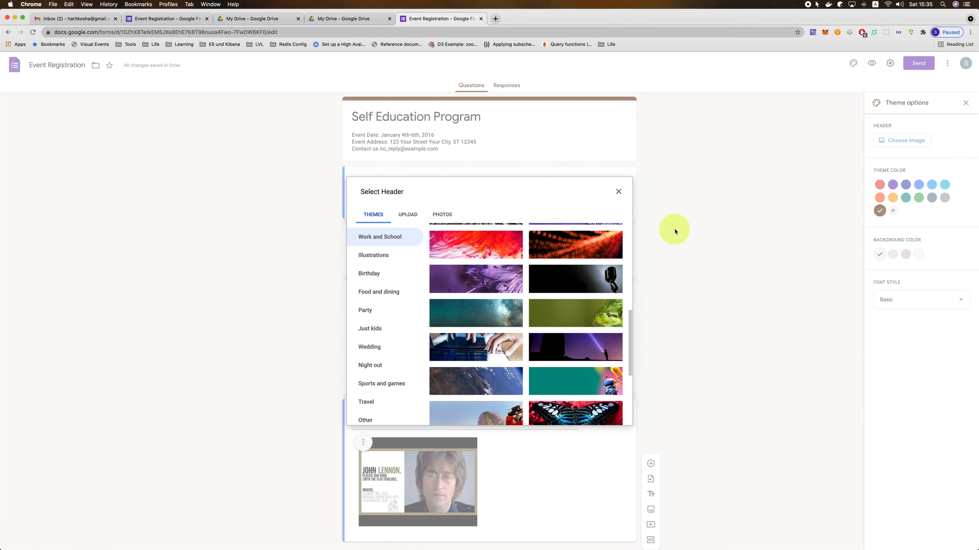
drag(630, 366, 628, 394)
scroll(628, 393, down, 2)
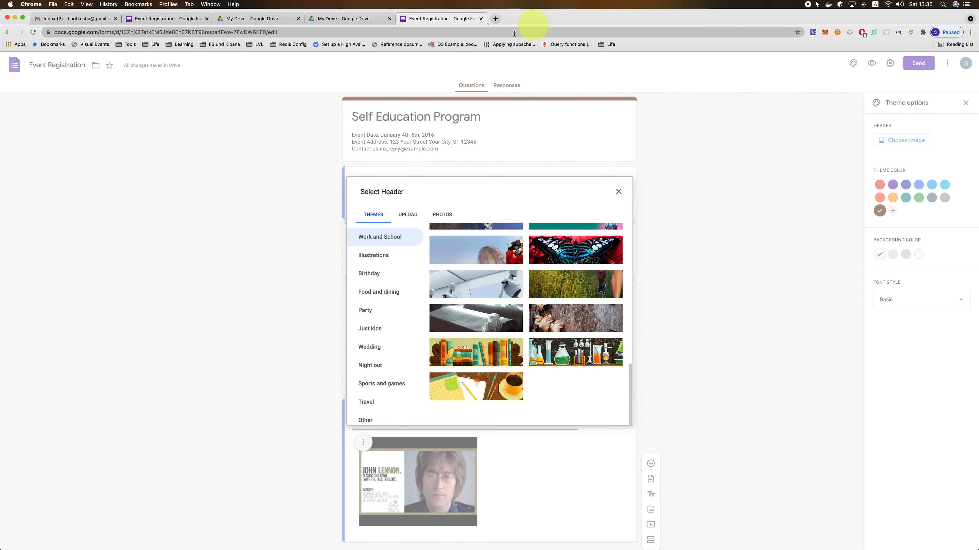
click(376, 259)
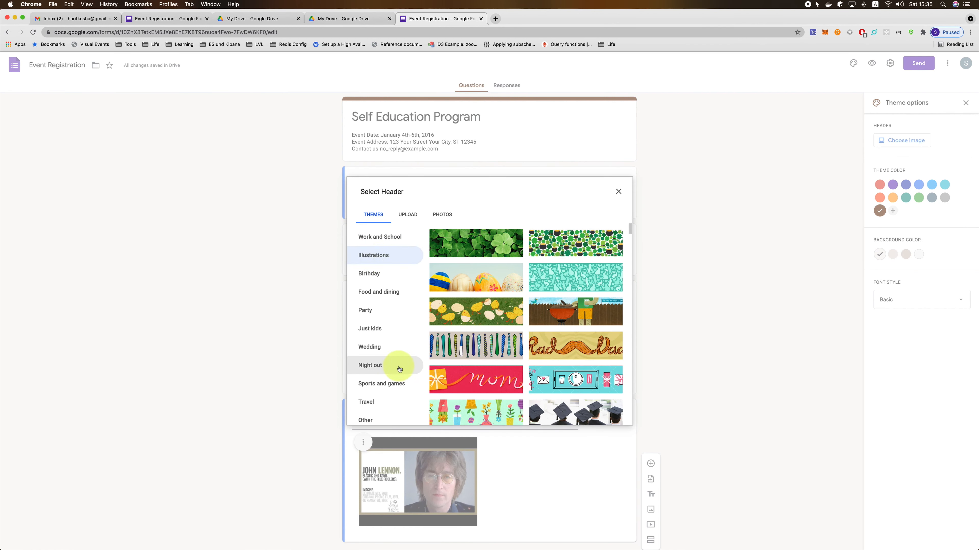
click(373, 421)
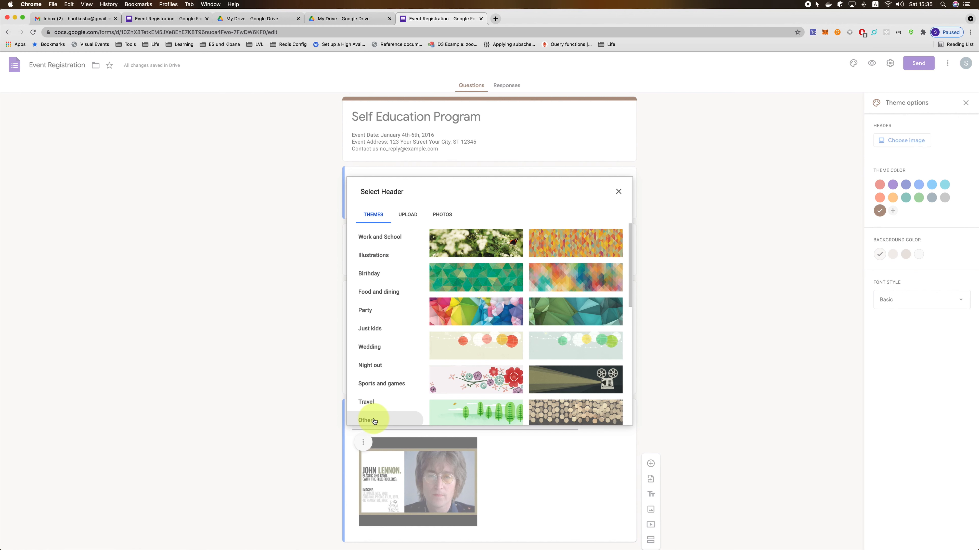
click(484, 250)
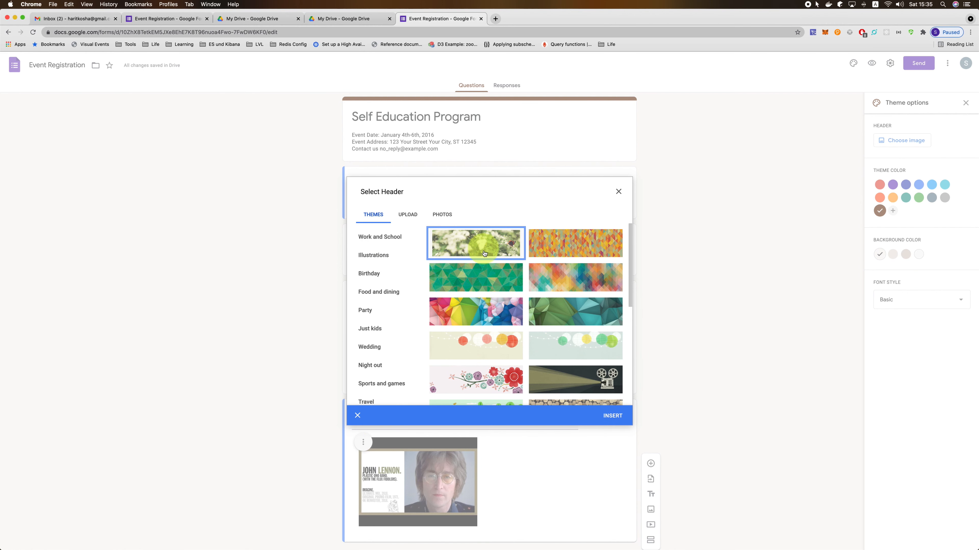
click(607, 415)
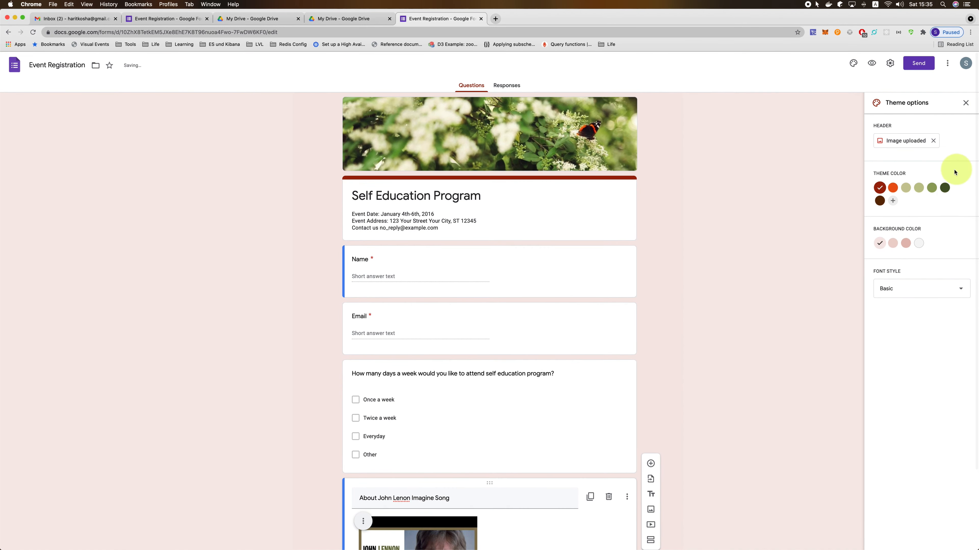
Set the form's theme colour to medium olive green, with the darkest green background tint and the Formal font style
click(933, 188)
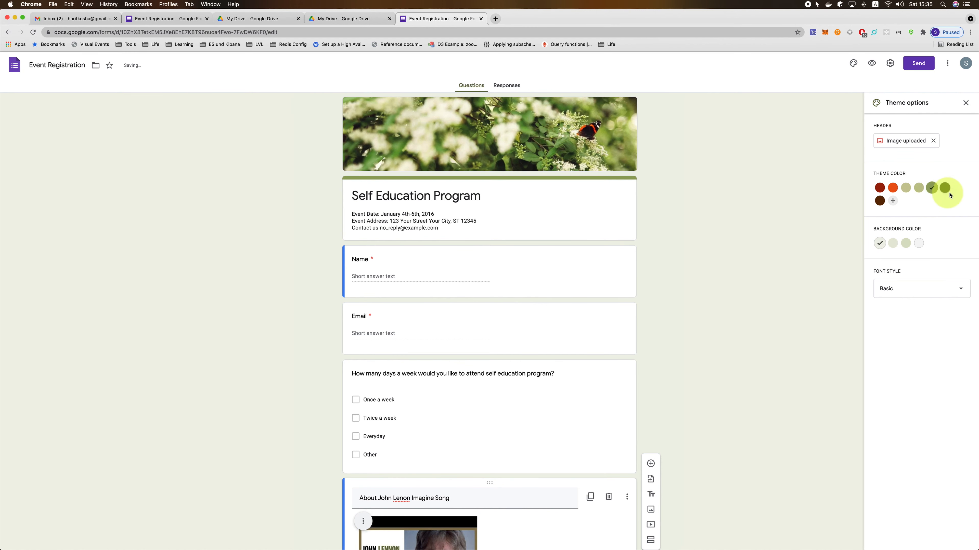
click(906, 242)
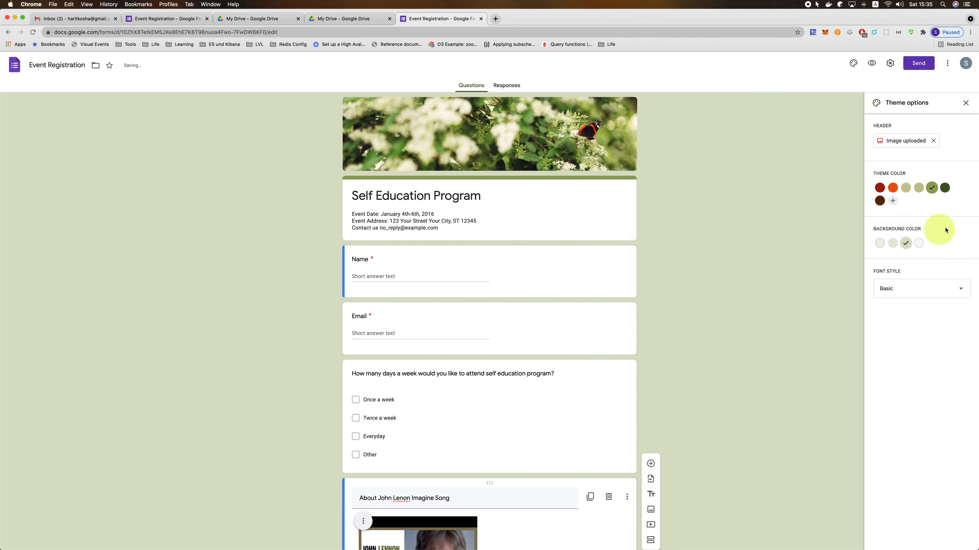
click(924, 285)
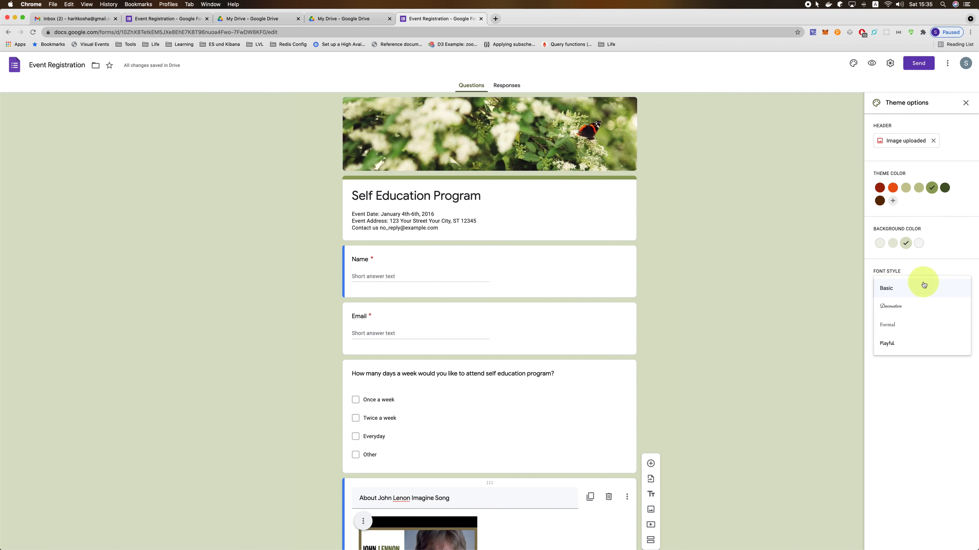
click(911, 308)
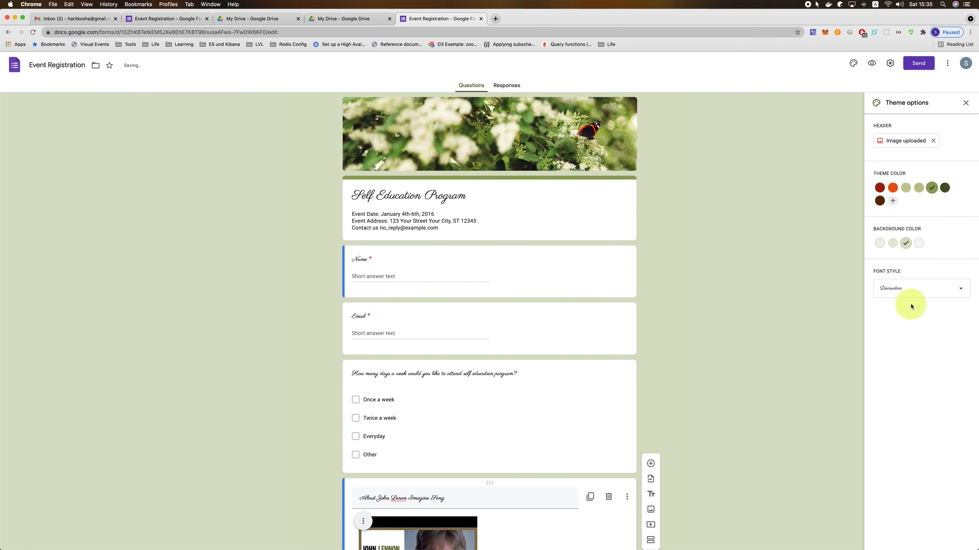
click(924, 287)
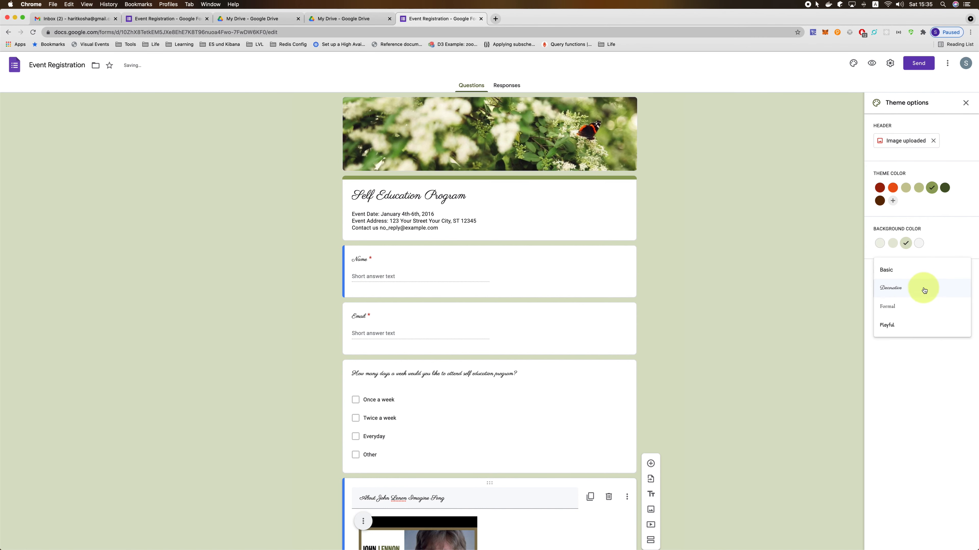
click(912, 307)
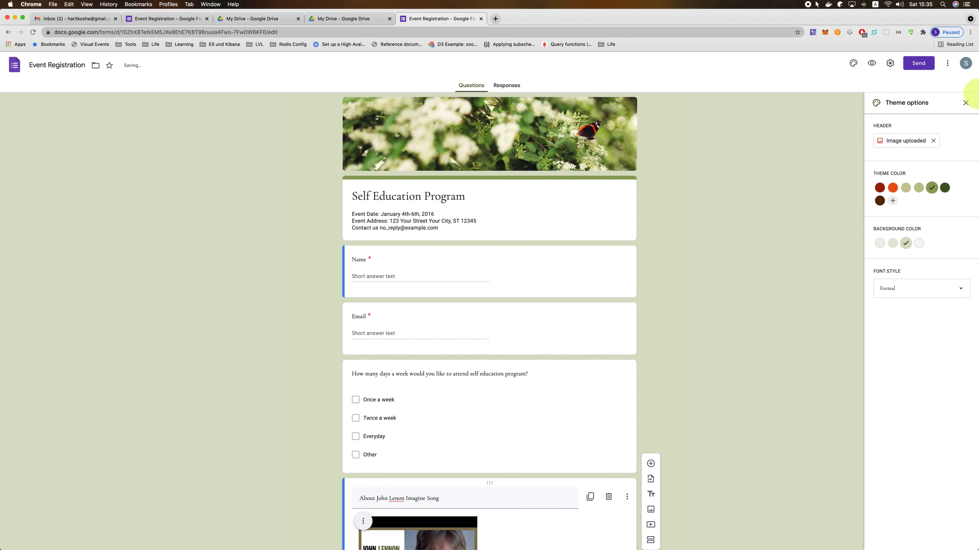
click(966, 103)
Preview the form as respondents see it, playing the embedded video briefly and pausing it
scroll(856, 193, down, 1)
scroll(856, 192, up, 1)
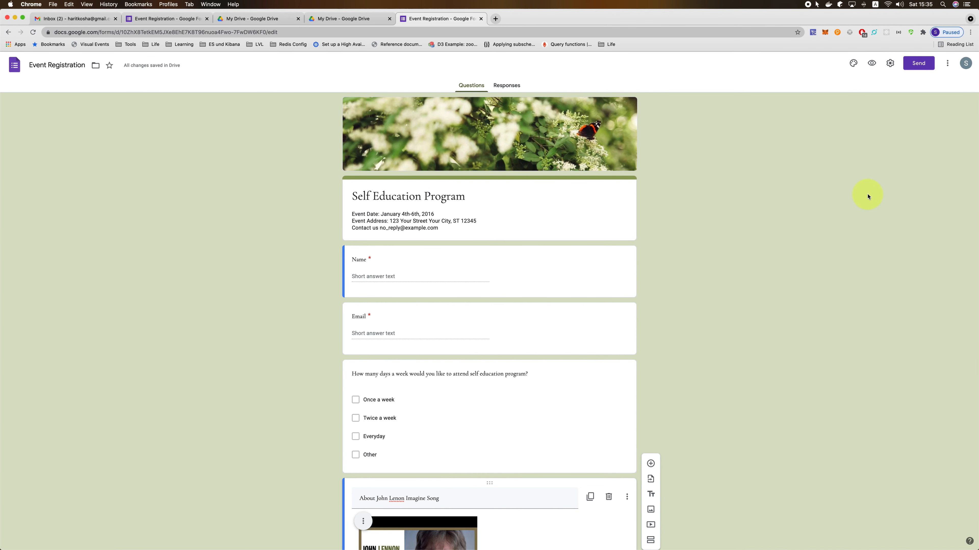
scroll(867, 197, down, 2)
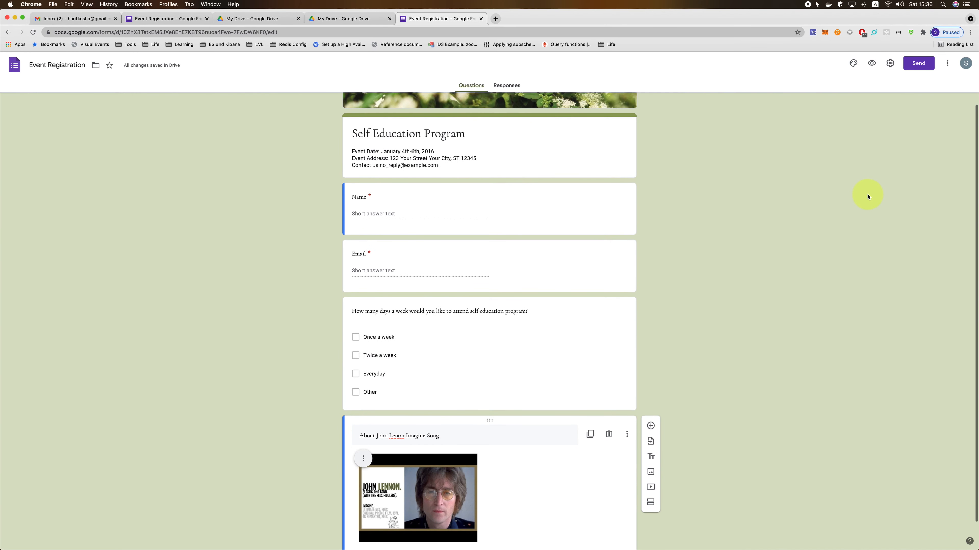
scroll(867, 196, up, 2)
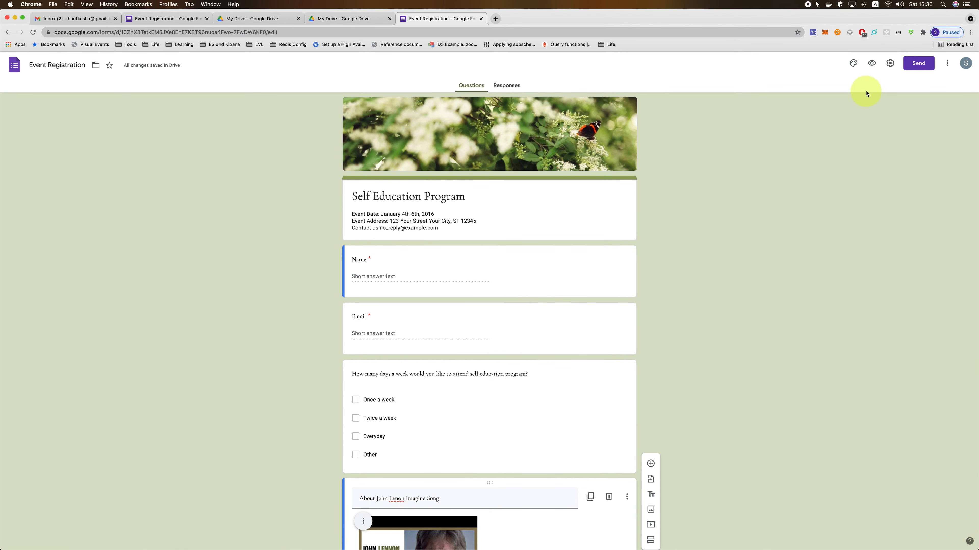
click(872, 64)
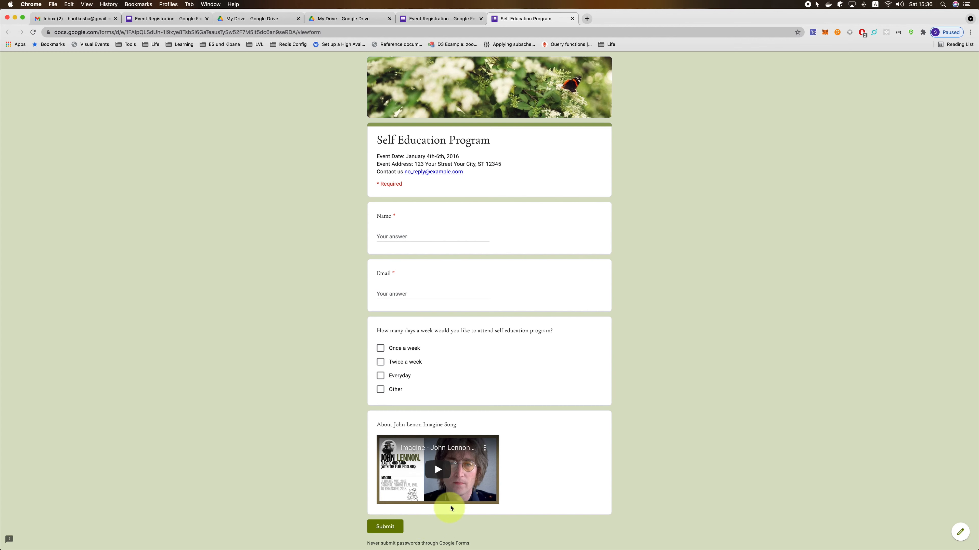
click(444, 474)
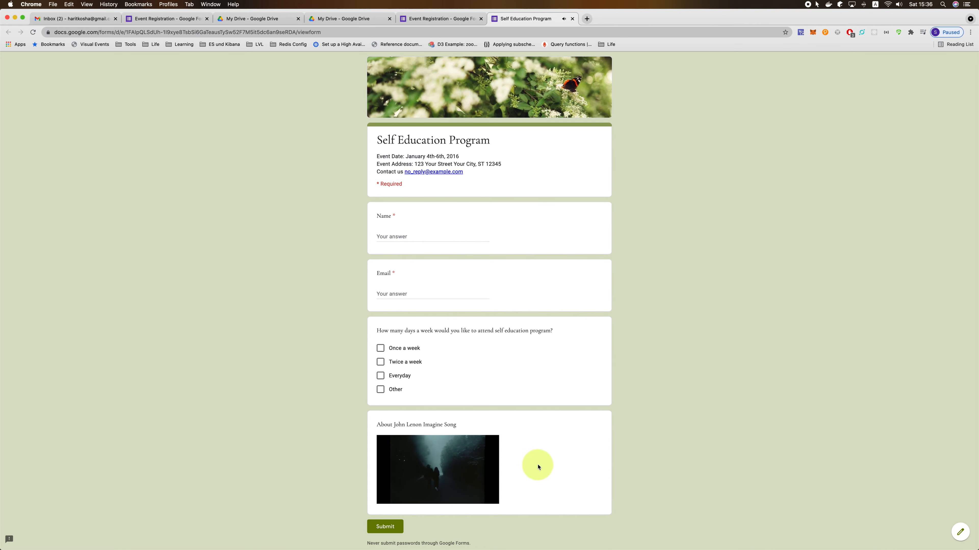
click(389, 497)
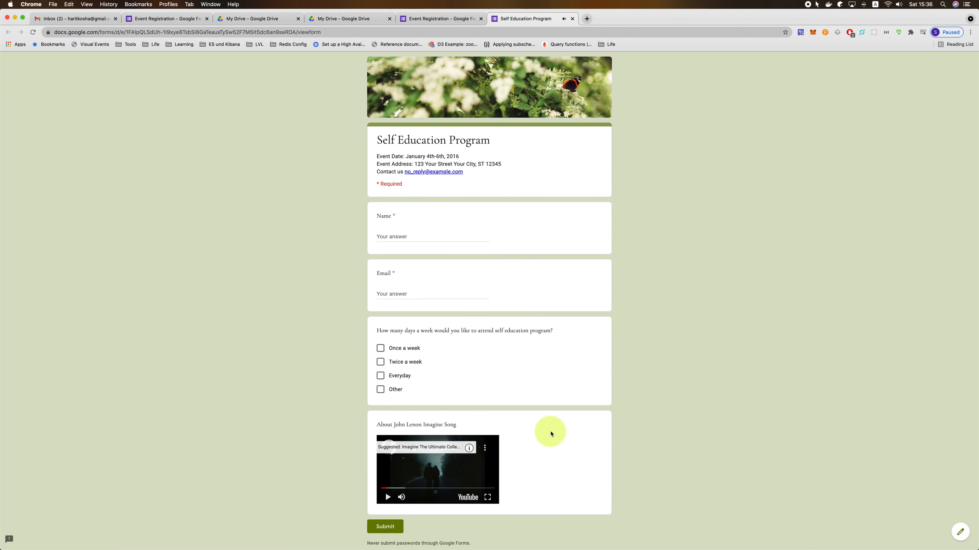
scroll(549, 432, down, 2)
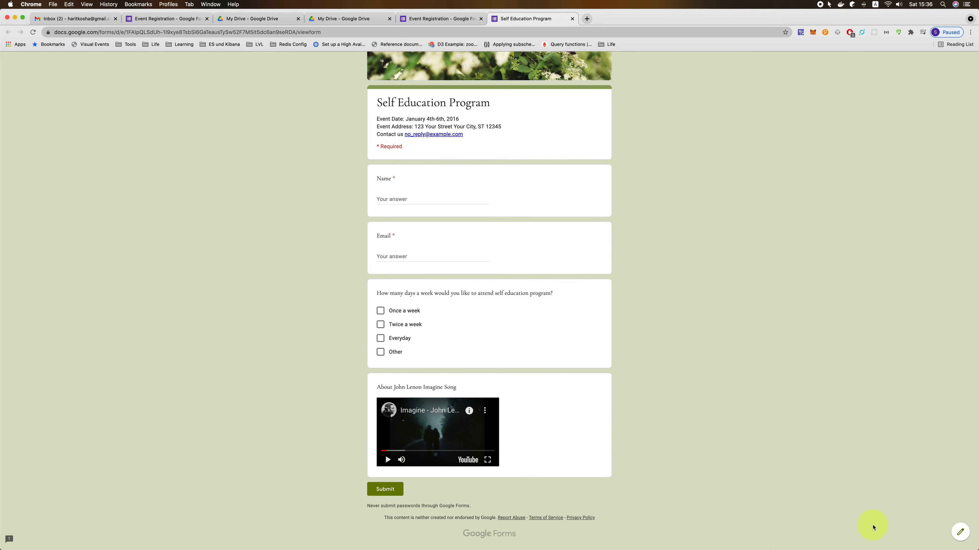
Return from the preview to editing and delete the "About John Lenon Imagine Song" video item
click(961, 536)
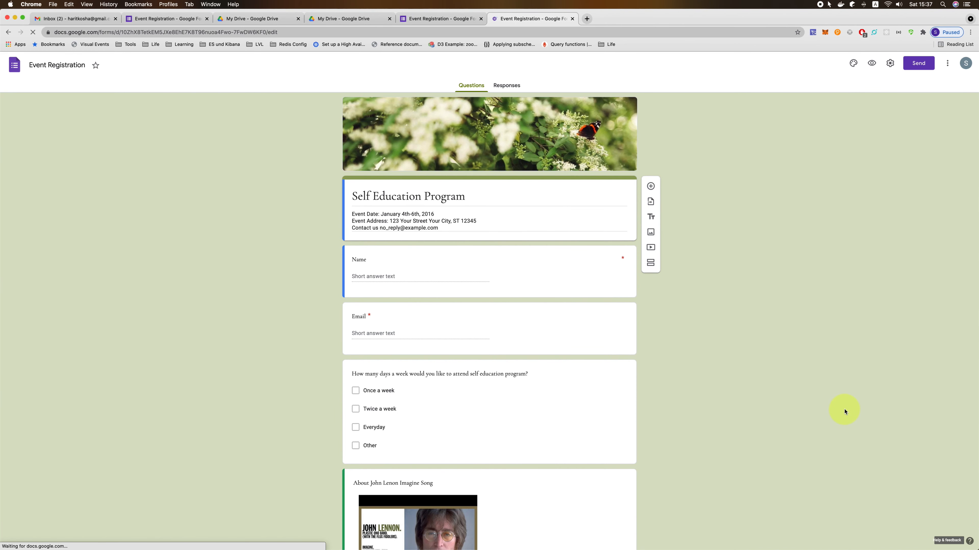
scroll(844, 412, down, 4)
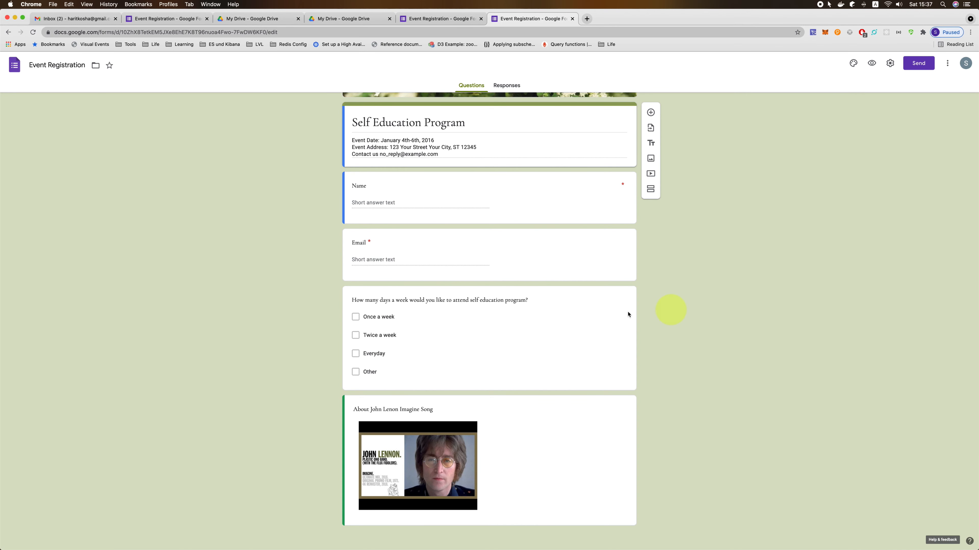
click(518, 446)
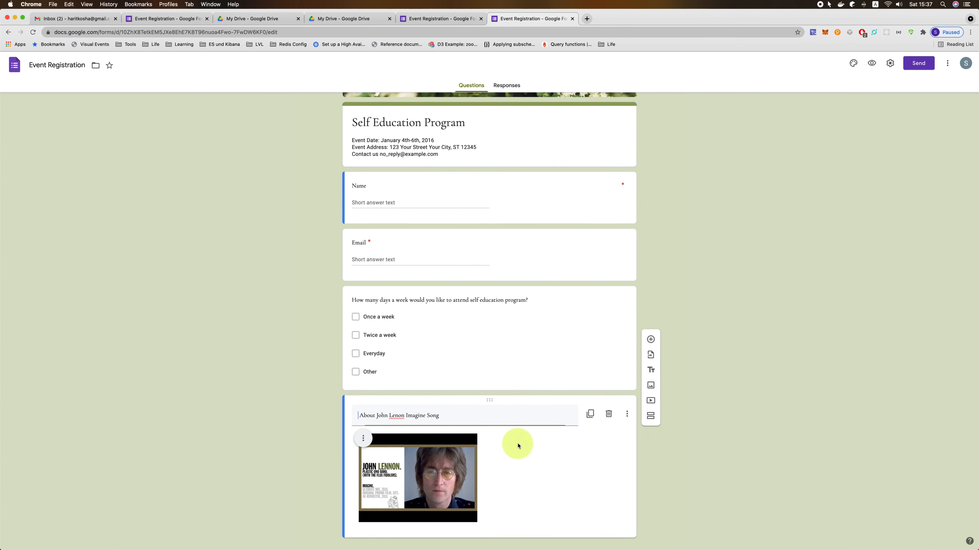
click(609, 419)
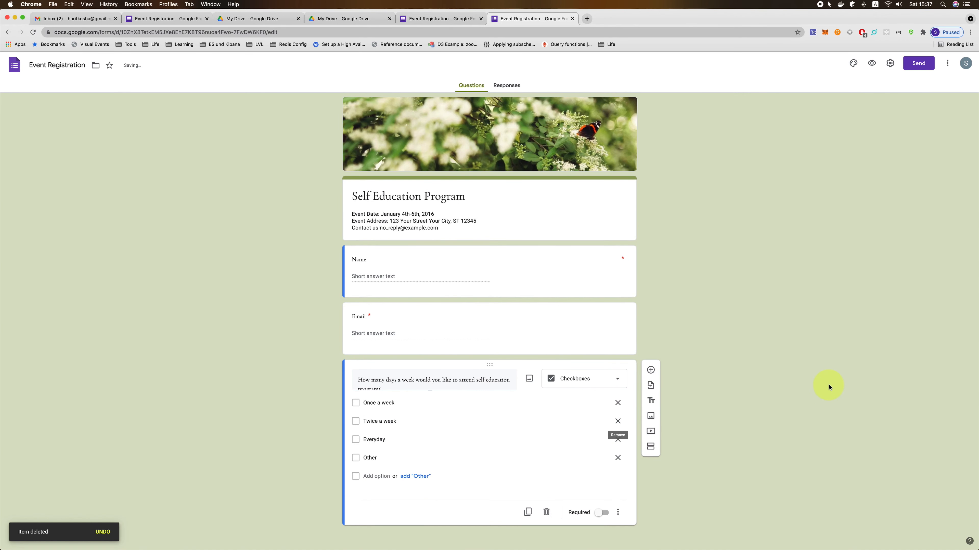
Go back to the preview to check the form without the video, and reopen the form for editing
key(super+bracketleft)
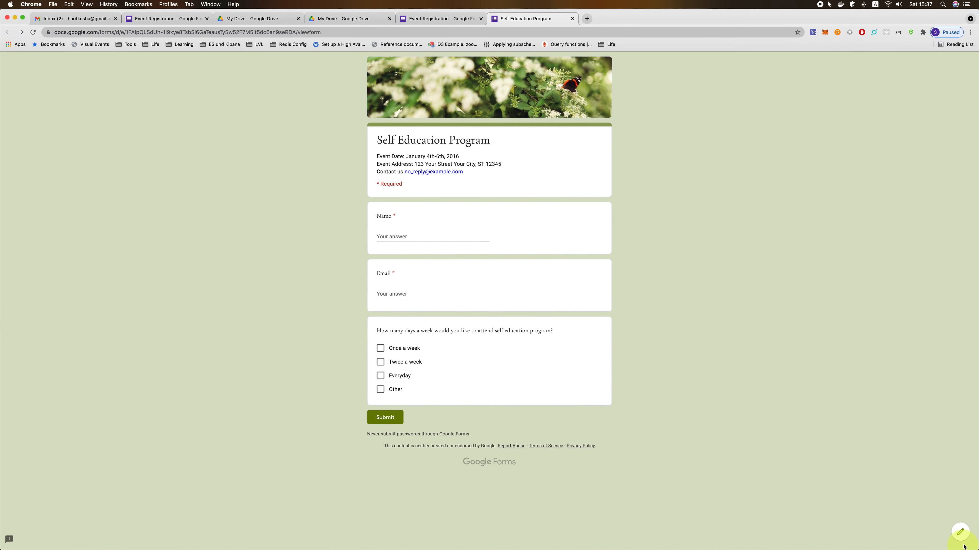
click(961, 536)
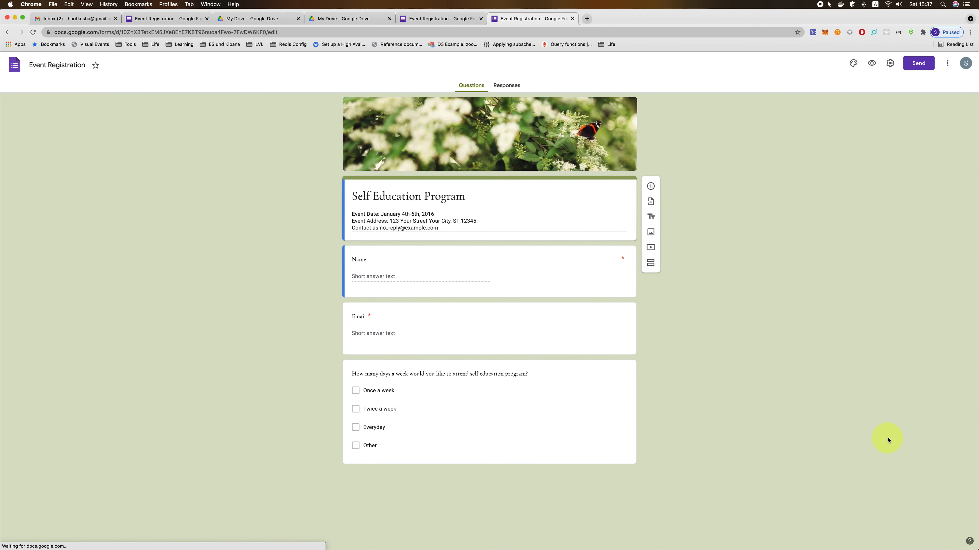
scroll(887, 441, down, 1)
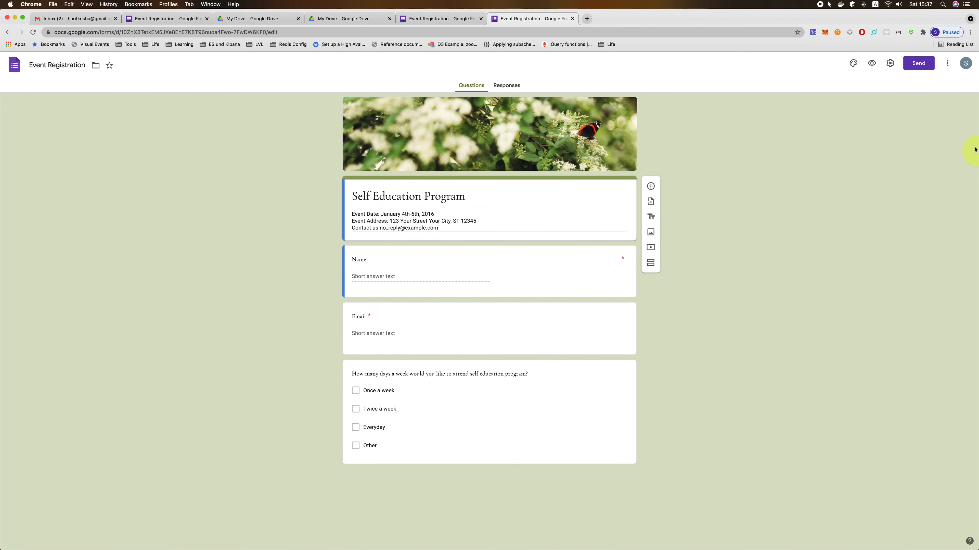
Change the form's confirmation message to "We have received your registration. You will be contacted soon via email. Thankyou." and save the settings
click(891, 65)
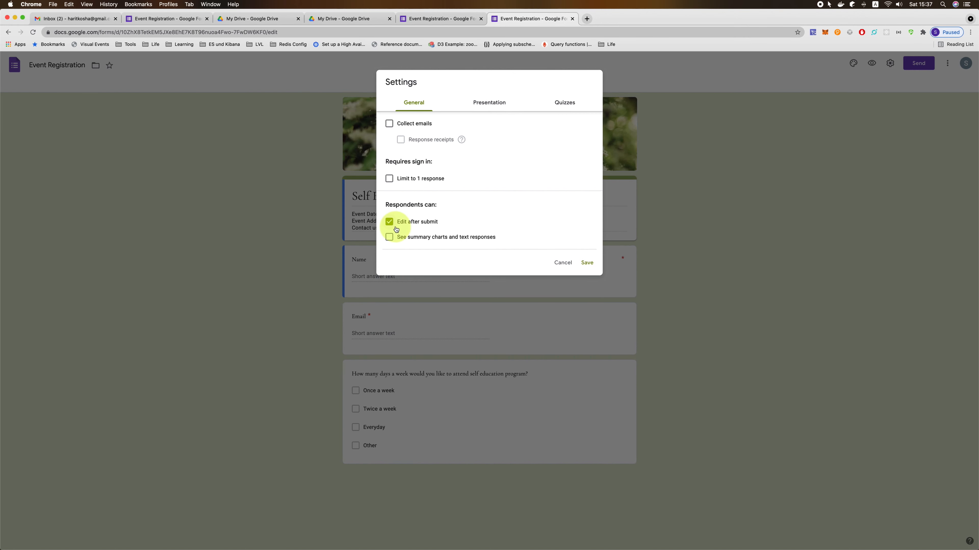
click(493, 110)
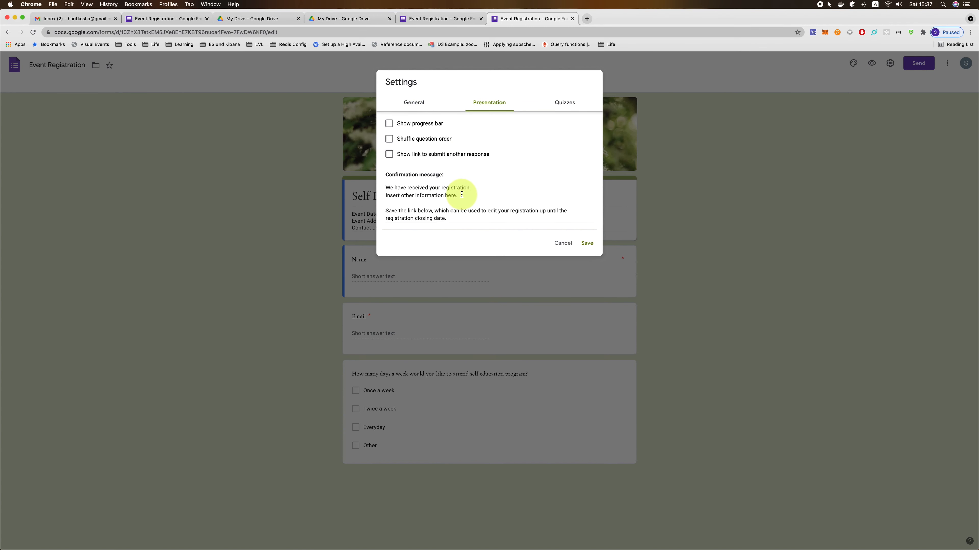
drag(448, 218, 376, 197)
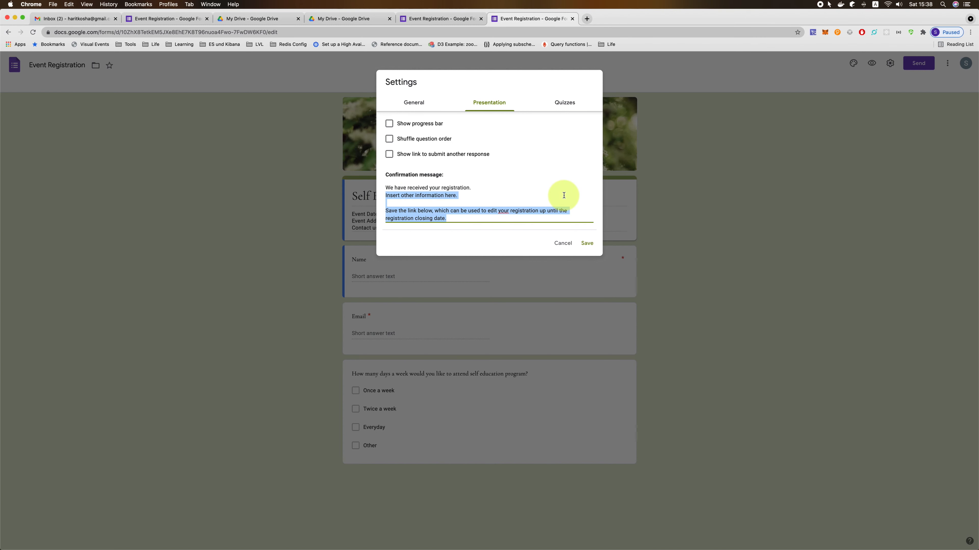
key(BackSpace)
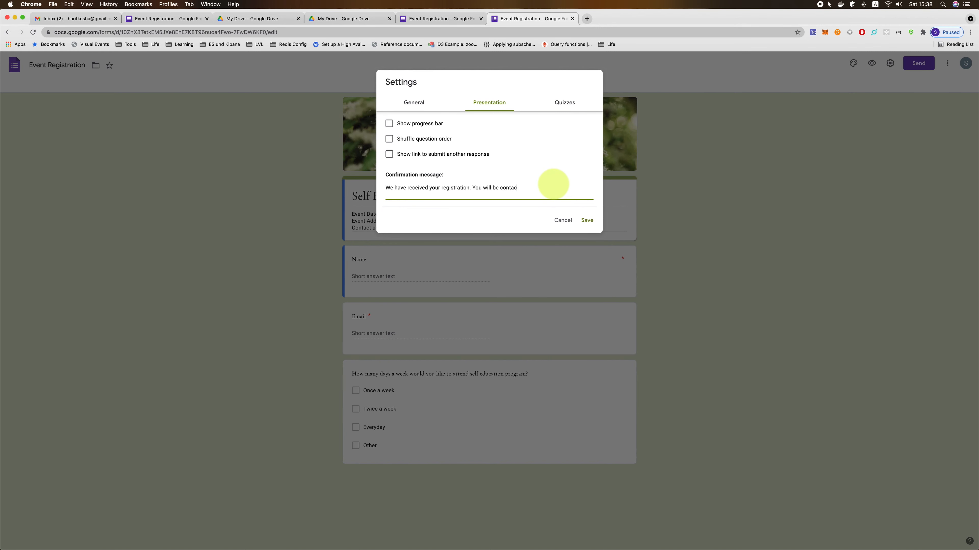
text(d soon via email. Thankyou.)
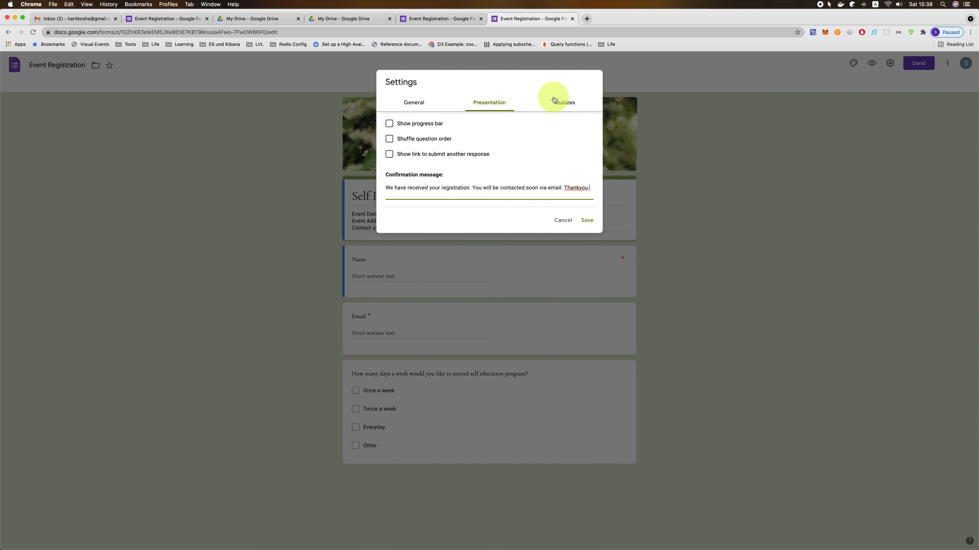
click(586, 219)
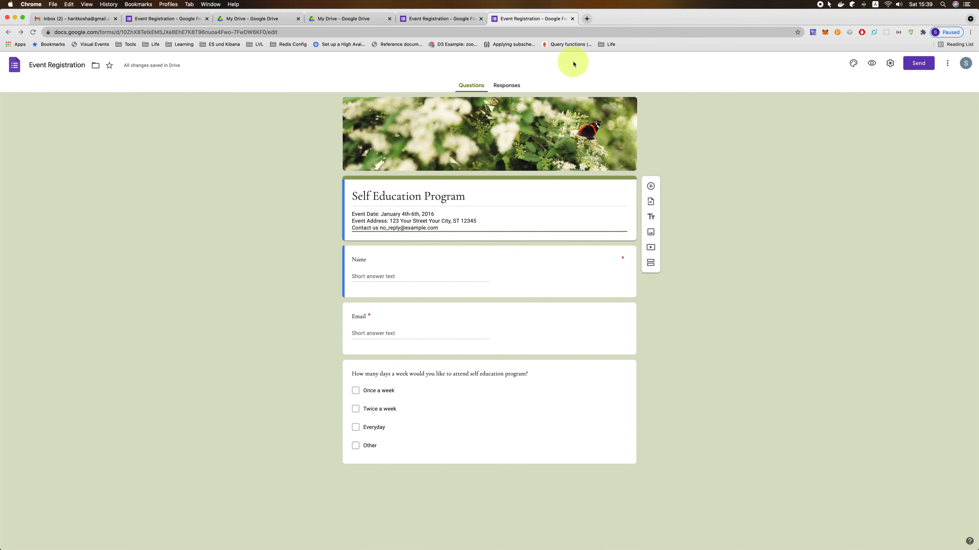
Check the form's responses page and return to its questions
click(515, 88)
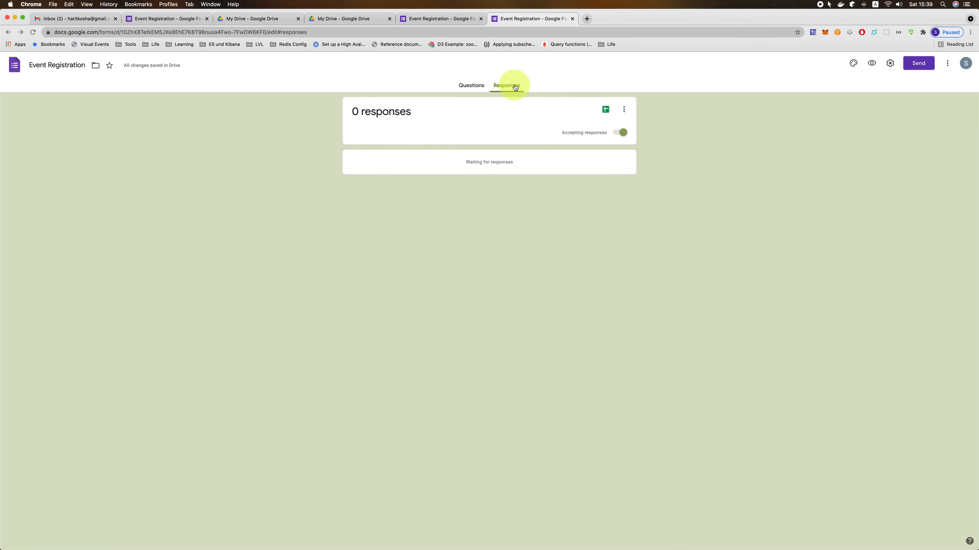
click(480, 87)
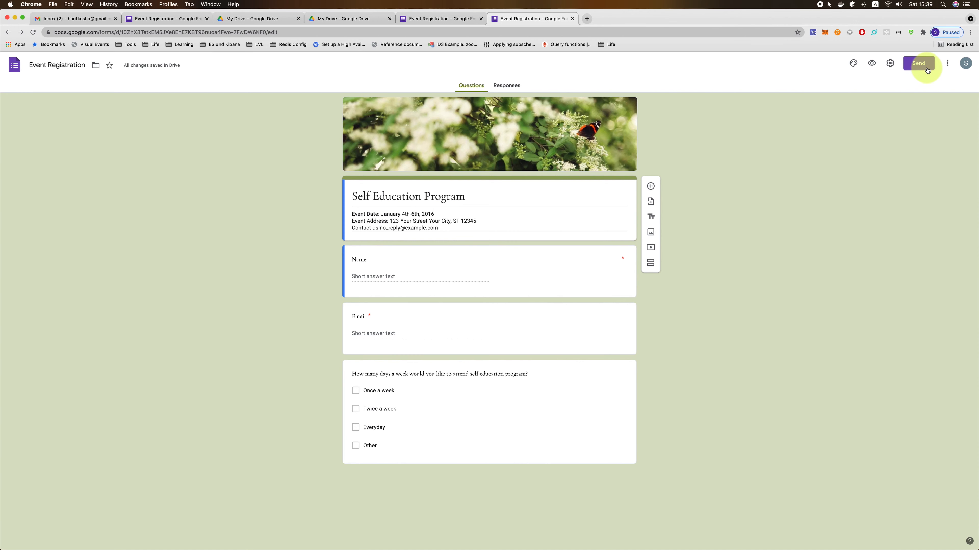
Copy the form's shareable link with the URL shortened and close the sending options
click(919, 64)
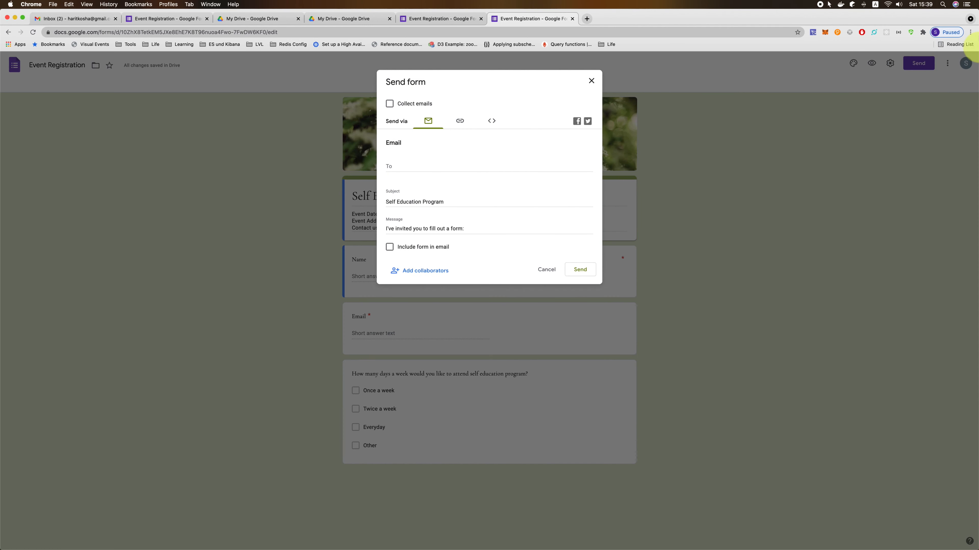
click(461, 122)
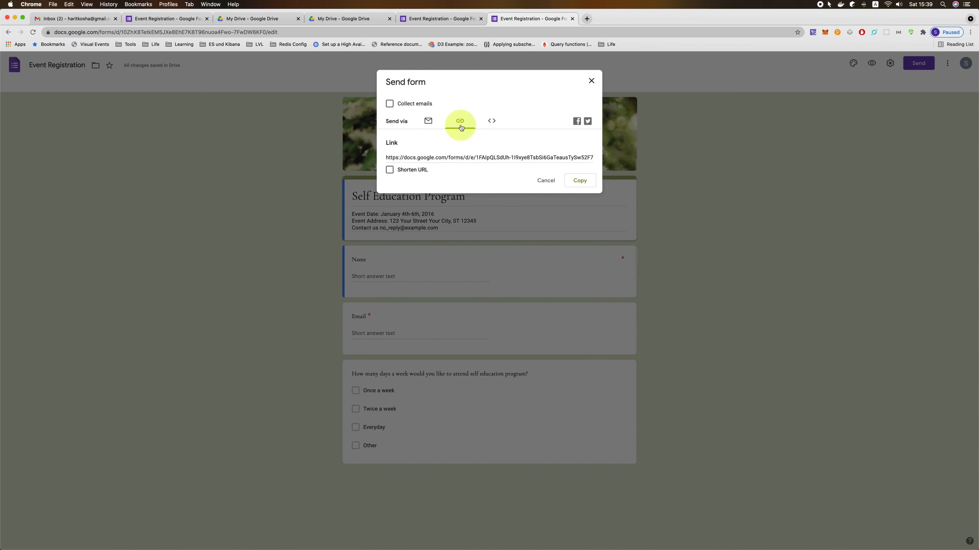
click(390, 170)
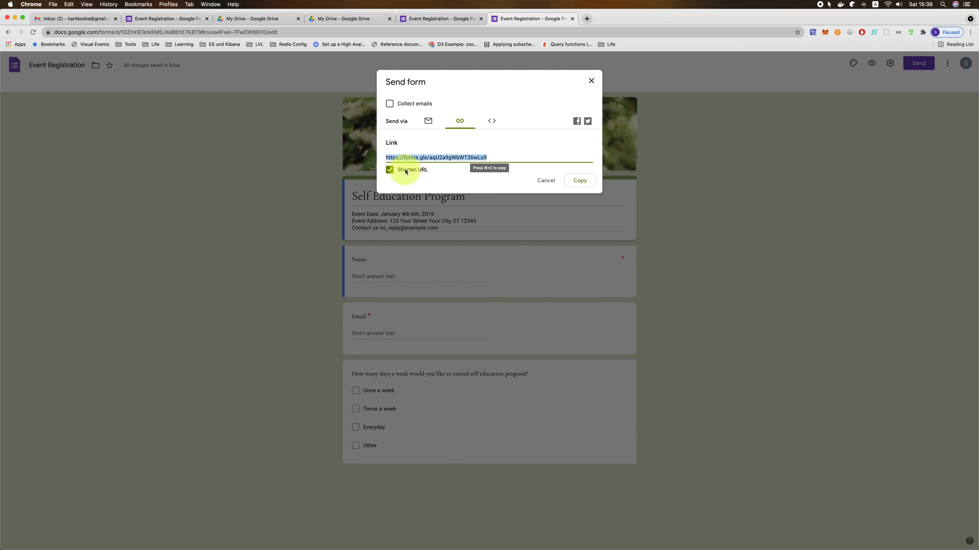
click(581, 181)
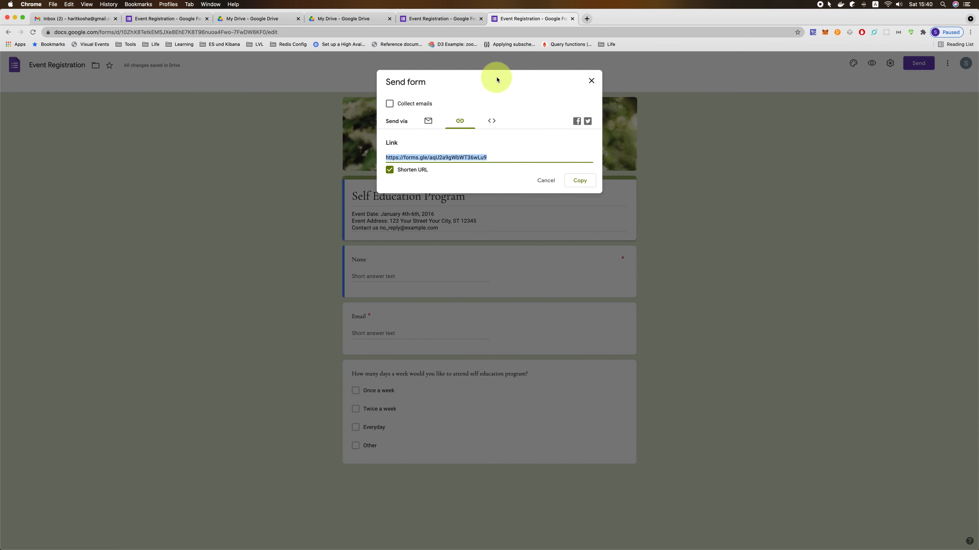
click(592, 81)
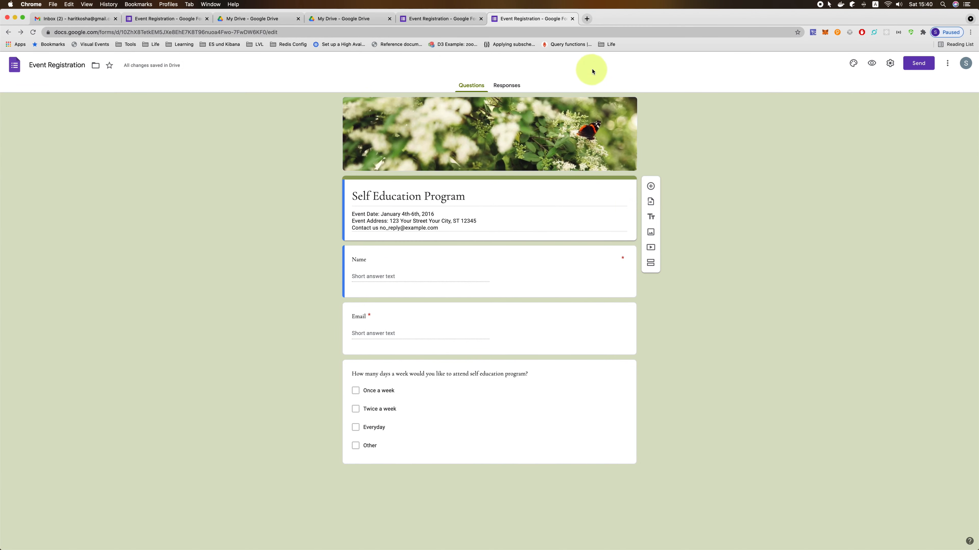
Open the copied form link in a new browser tab to check the respondent view, and close it again
click(588, 19)
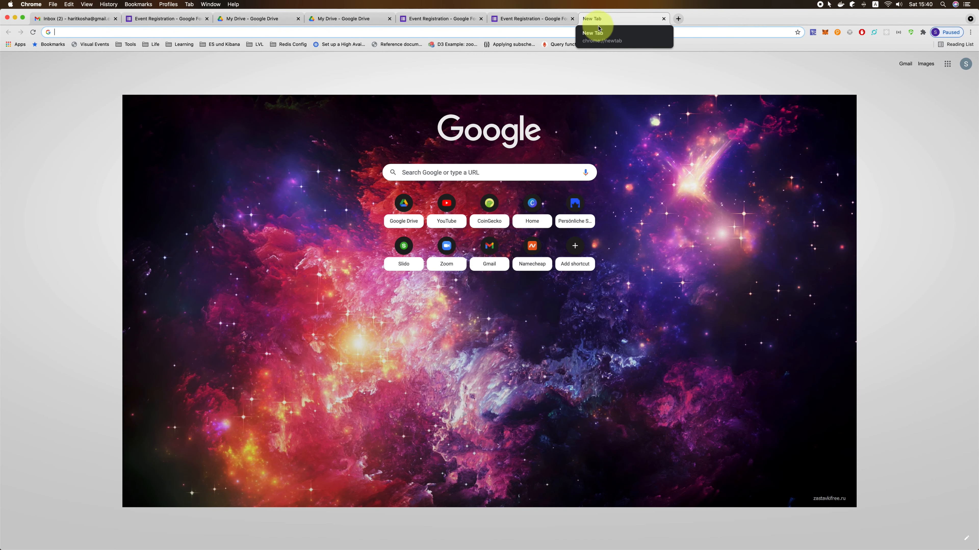
key(super+v)
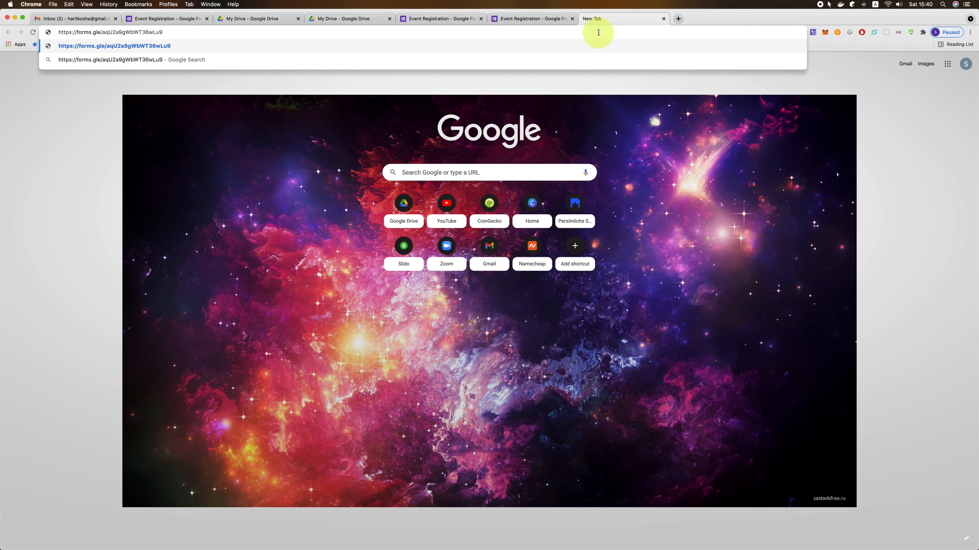
key(Return)
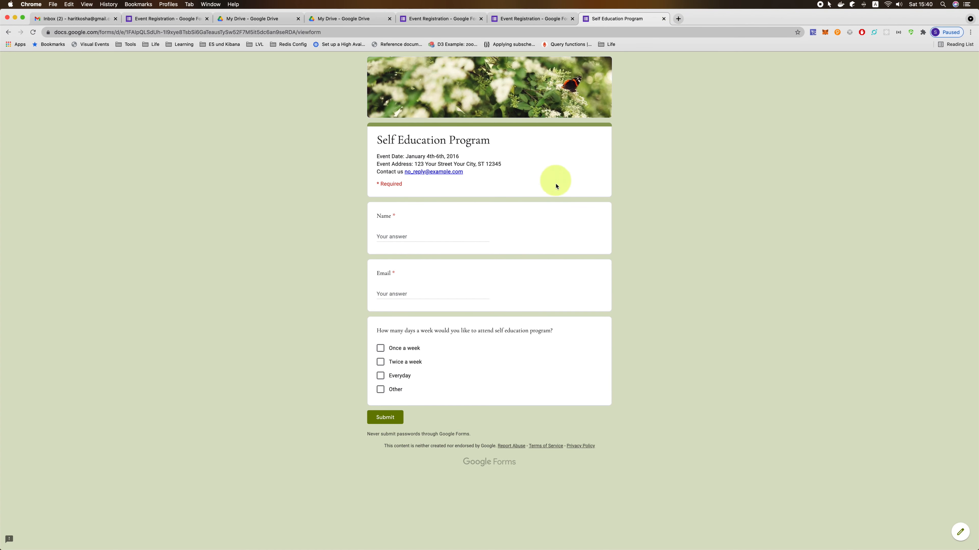
click(664, 19)
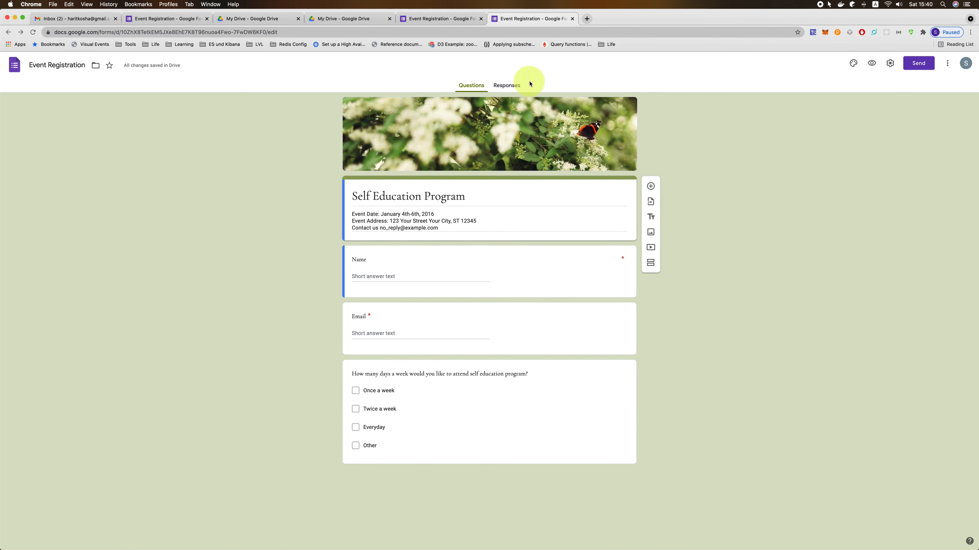
Check this form's responses, and review the response summary of the earlier Self Education Program Registration form down to the attendance question
click(516, 88)
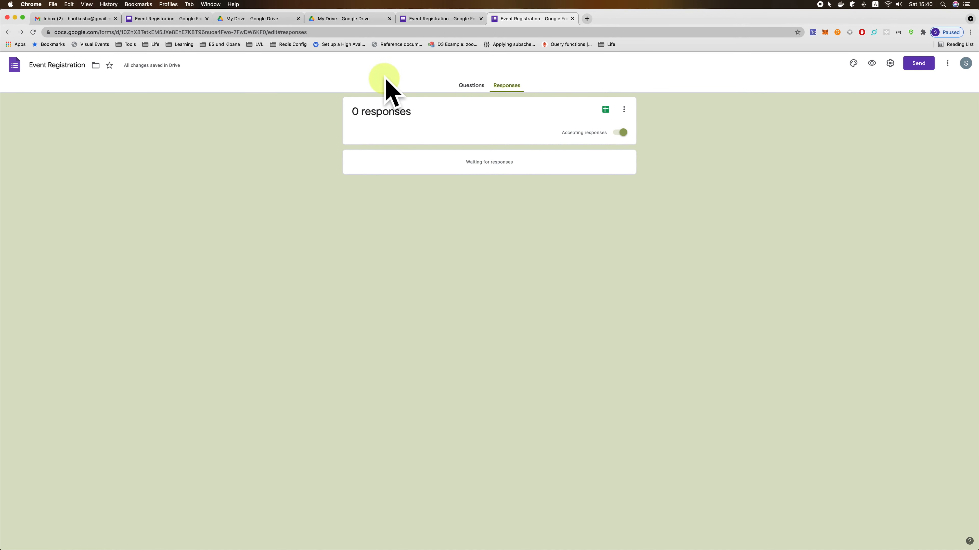
click(181, 20)
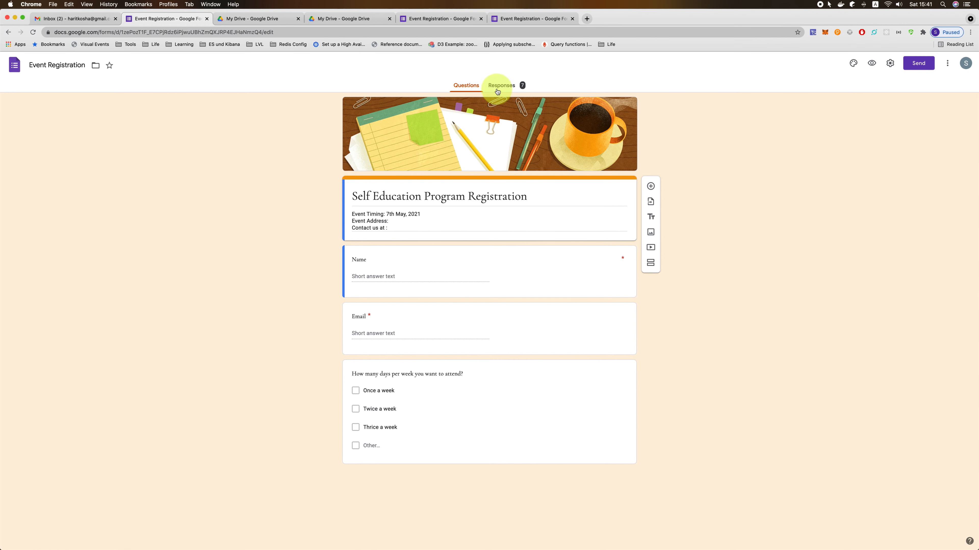
click(524, 87)
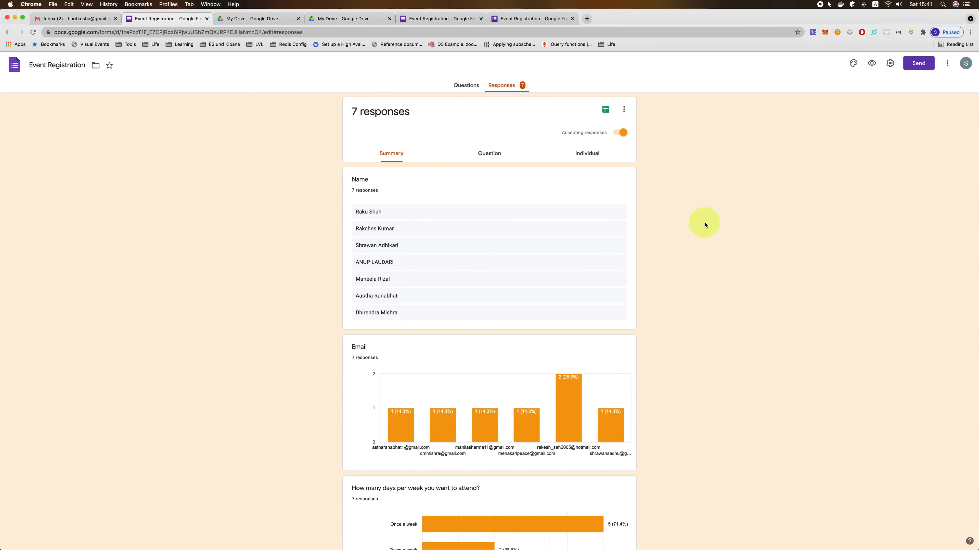
scroll(705, 225, down, 2)
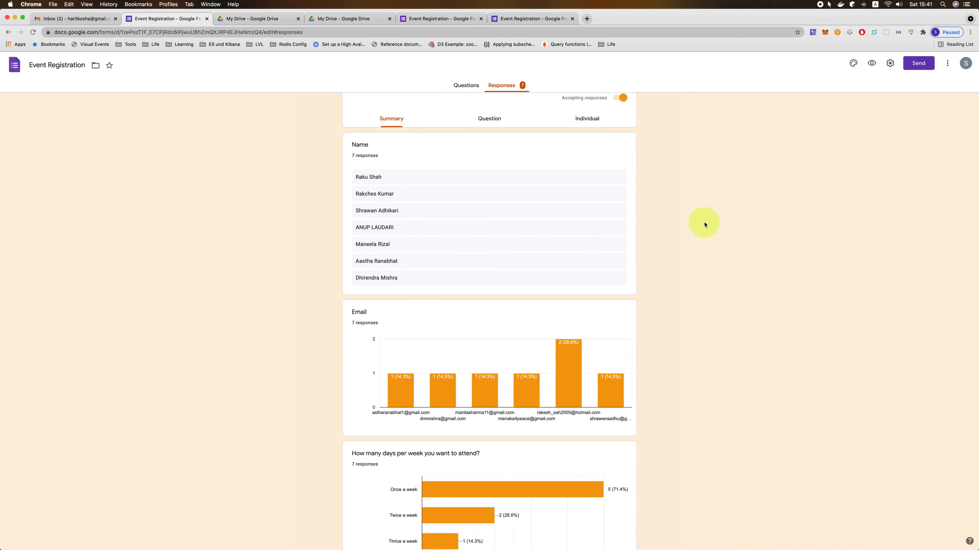
scroll(704, 225, down, 2)
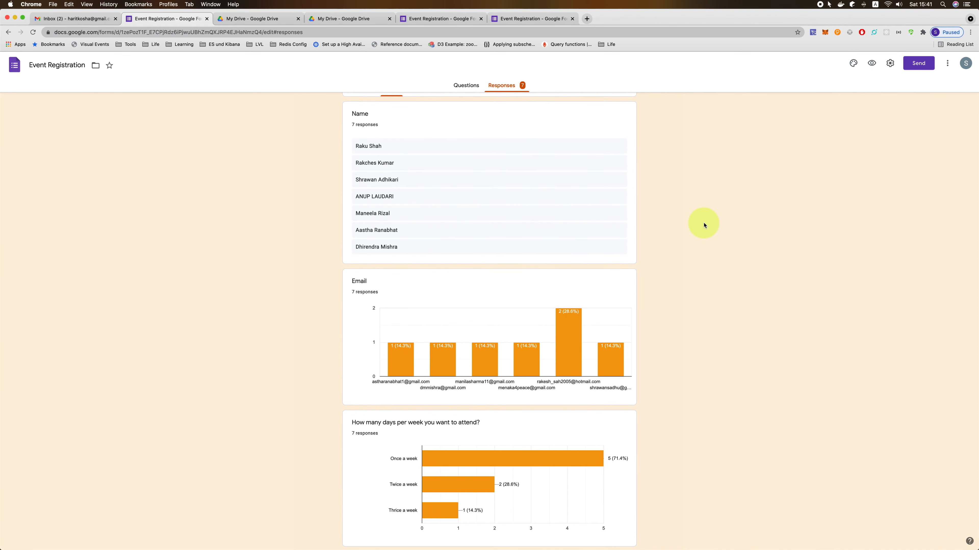
scroll(704, 225, up, 2)
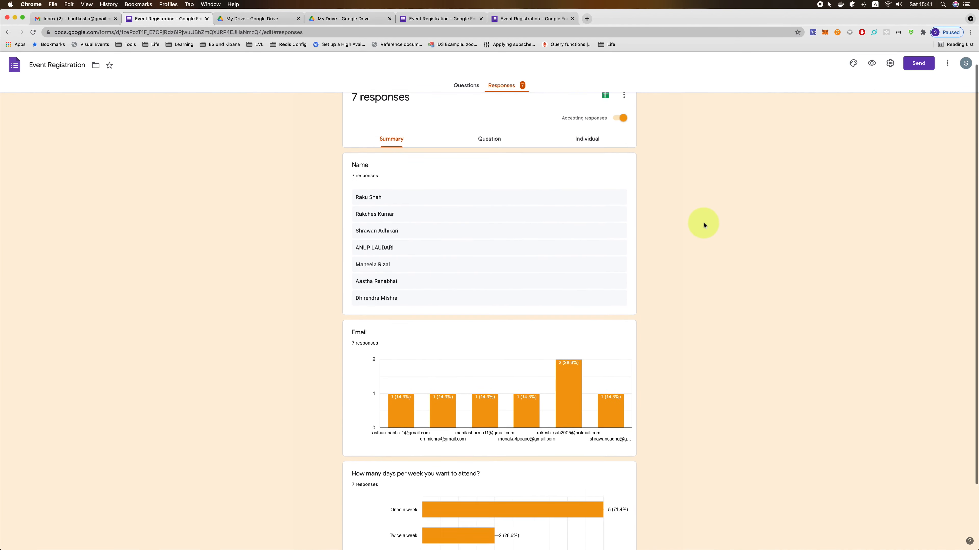
scroll(705, 225, down, 2)
scroll(705, 225, up, 3)
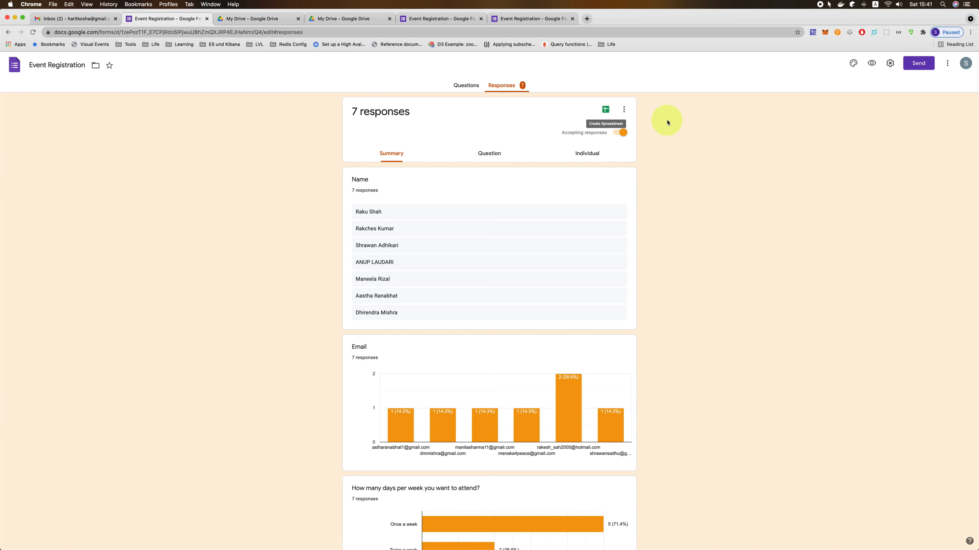
Create a new spreadsheet named "Event Registration (Responses)" as the destination for the form's responses
key(super+equal)
key(super+equal)
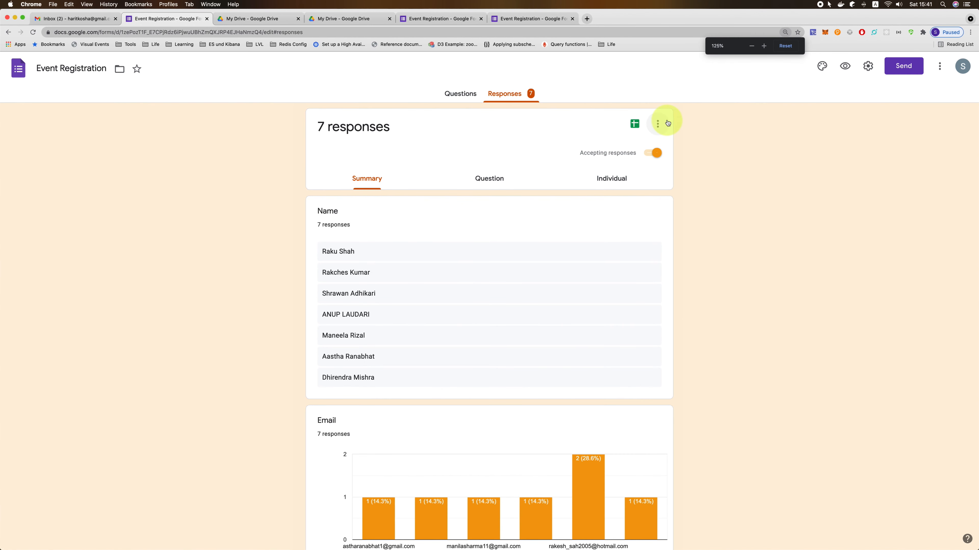
key(super+equal)
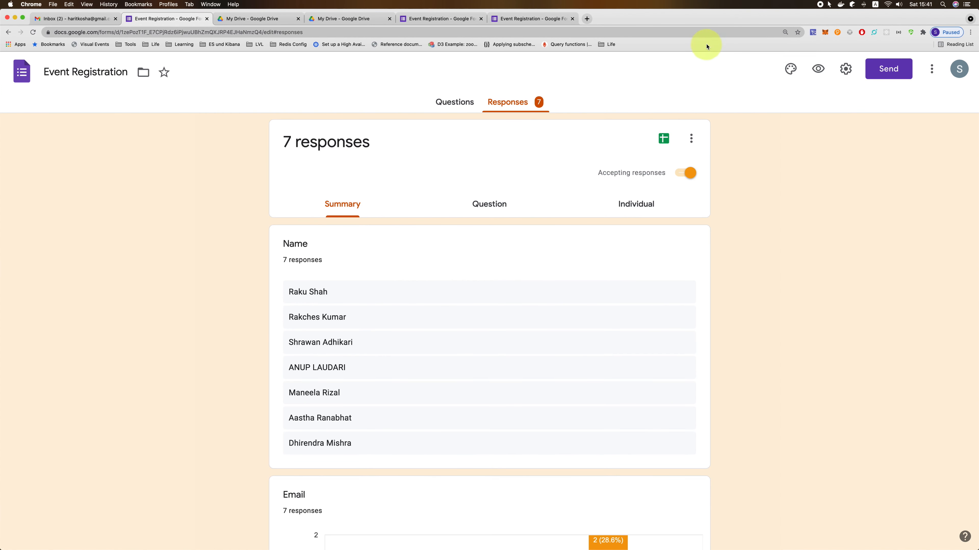
click(665, 140)
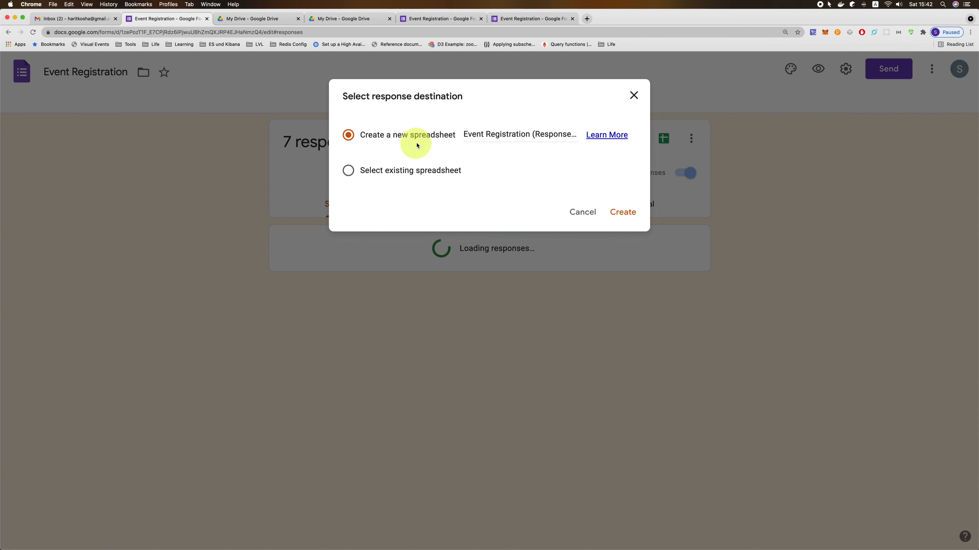
click(484, 135)
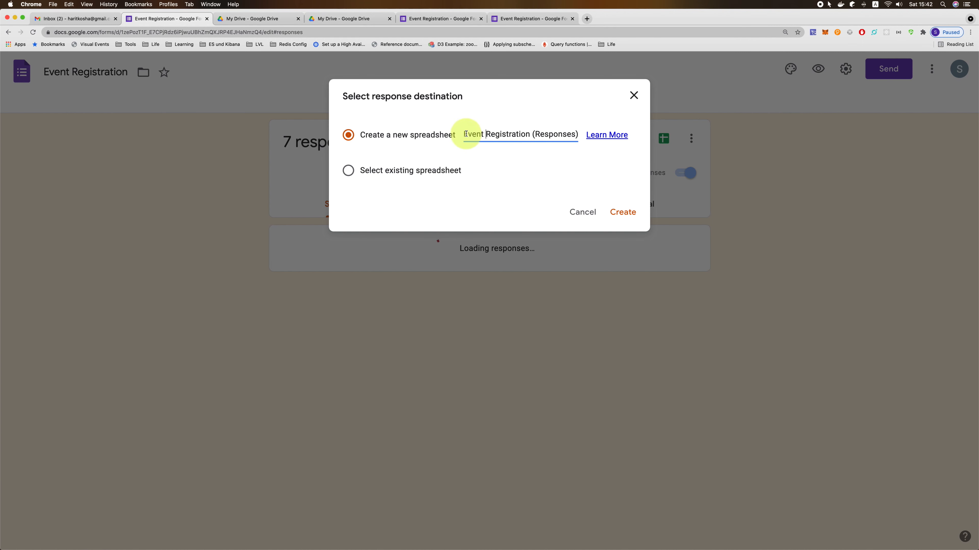
drag(488, 133, 584, 133)
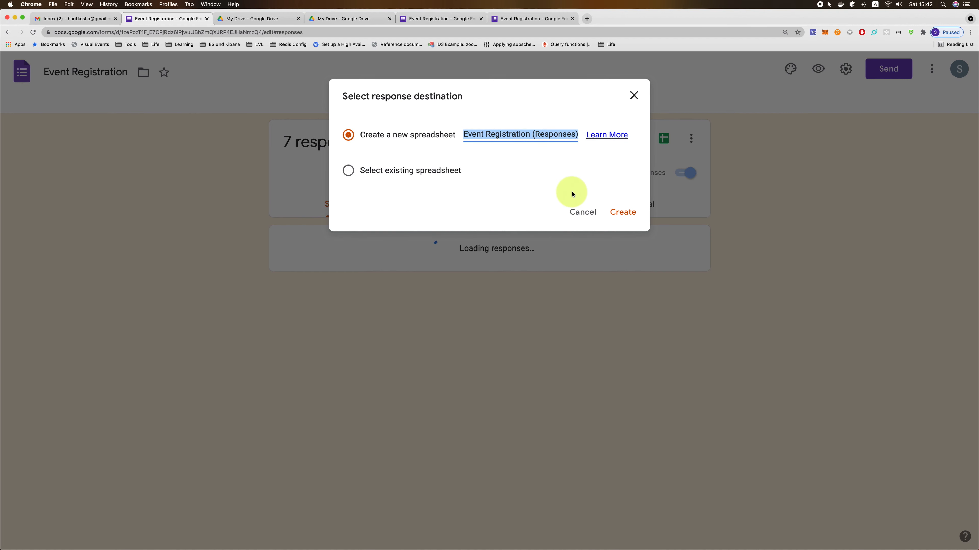
click(632, 211)
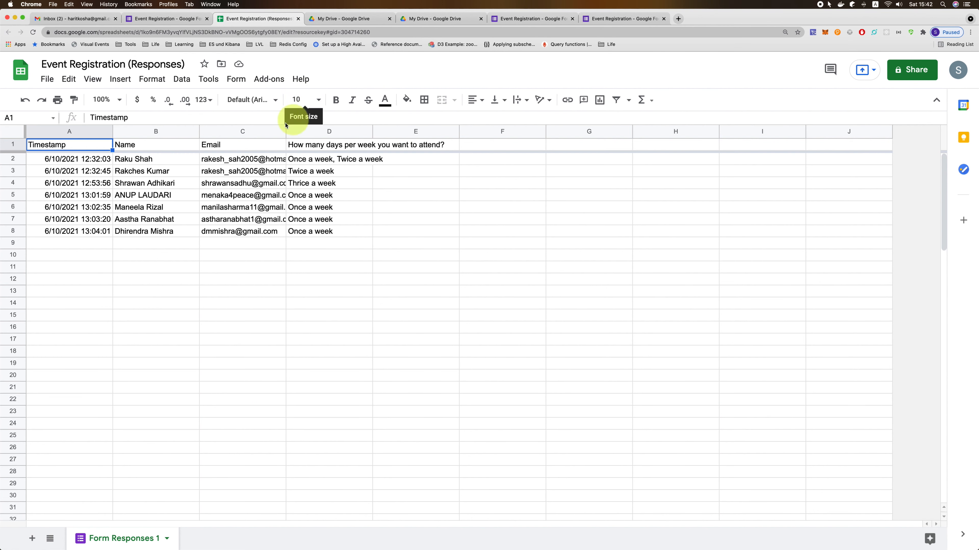
Copy the entire Email column of the responses spreadsheet
click(257, 132)
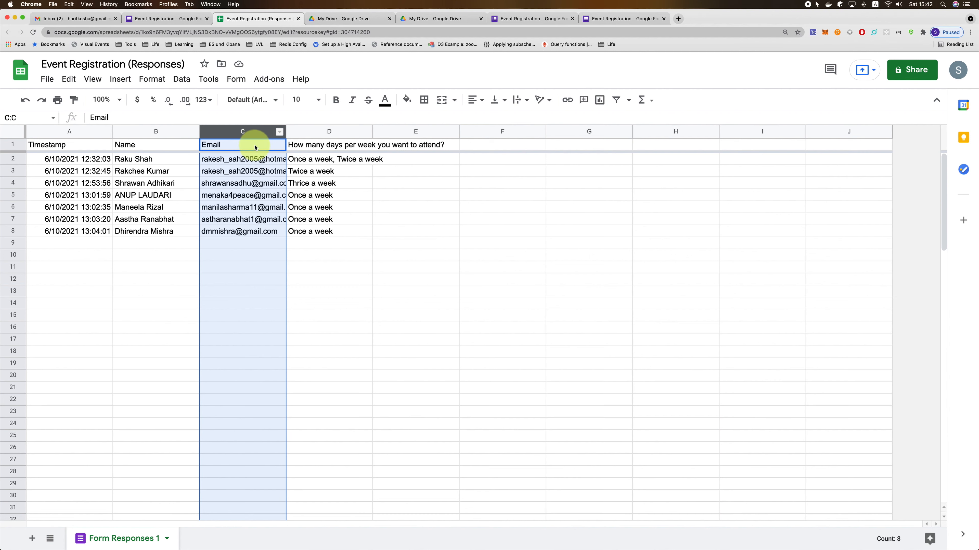
click(280, 133)
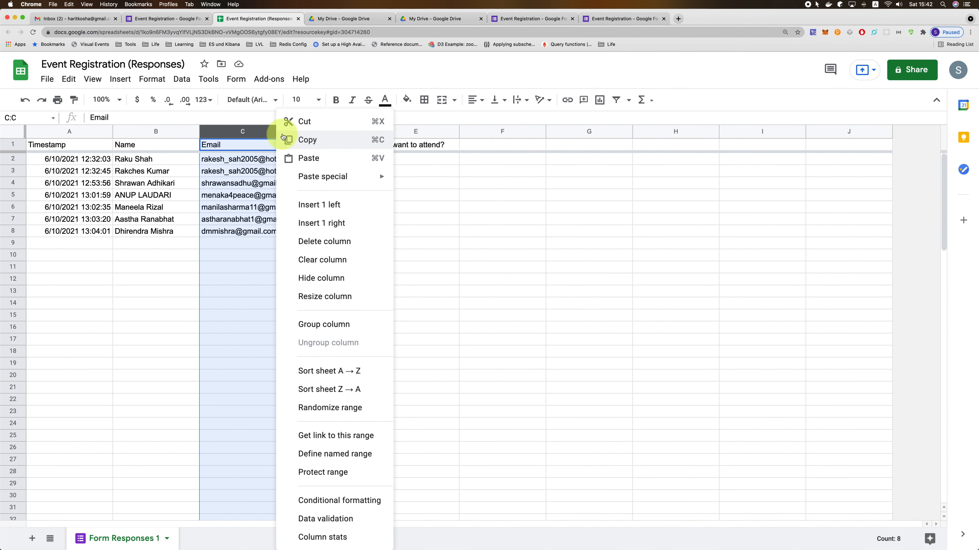
click(304, 141)
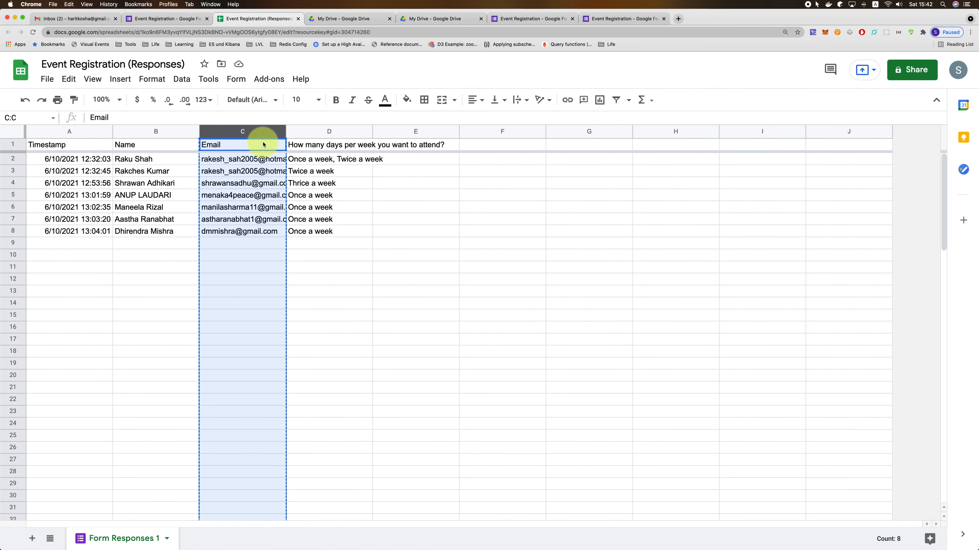
Switch to Gmail and start a new full-screen message with the Bcc field shown
click(104, 18)
click(23, 92)
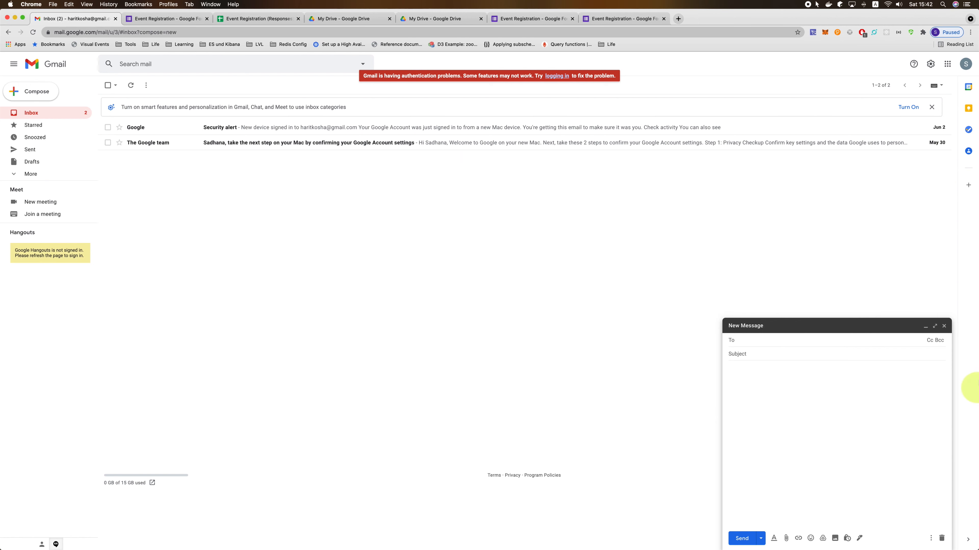
click(935, 327)
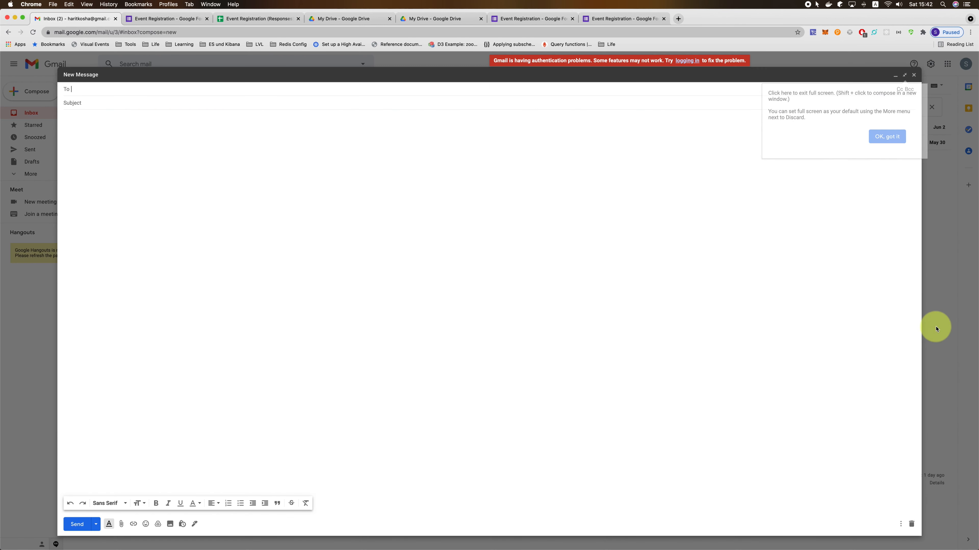
click(886, 136)
click(908, 89)
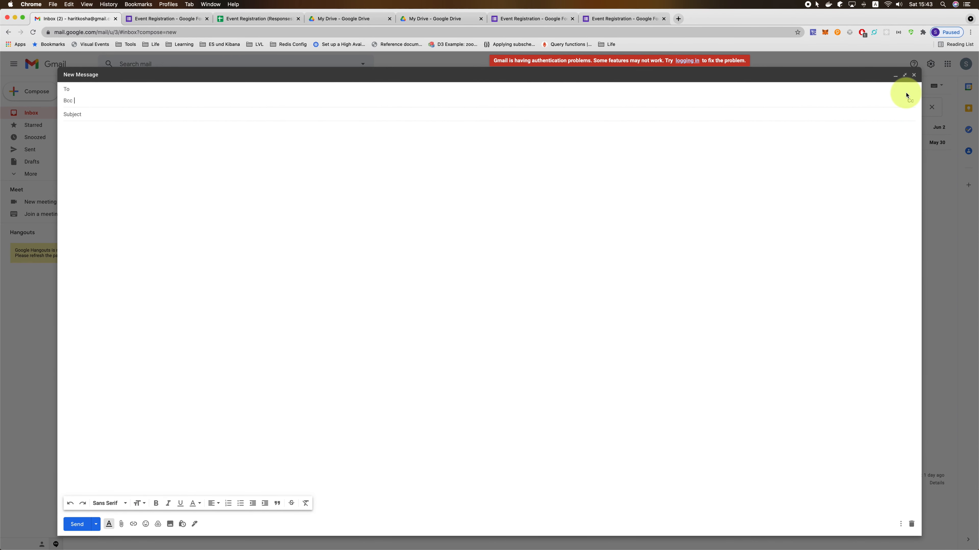
Paste the copied addresses as Bcc recipients, remove the "Email" header entry, and close the message as a draft
key(super+v)
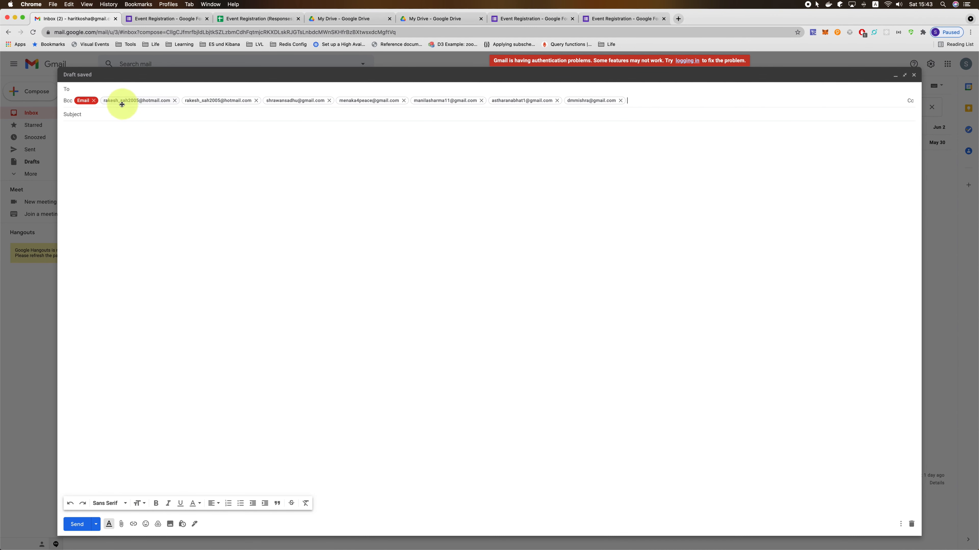
click(94, 101)
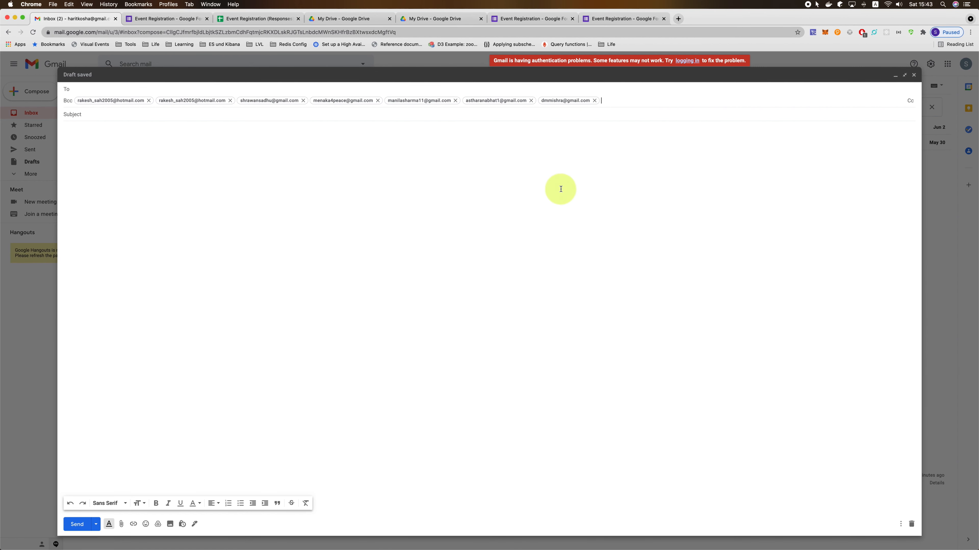
click(914, 76)
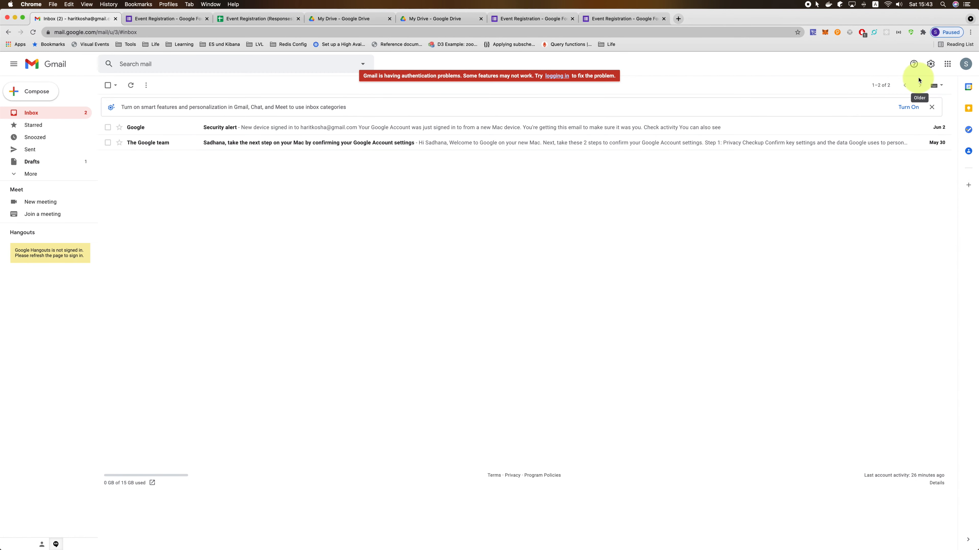
Return to the responses spreadsheet and rename it "Event Responses 10th June 2021"
click(276, 20)
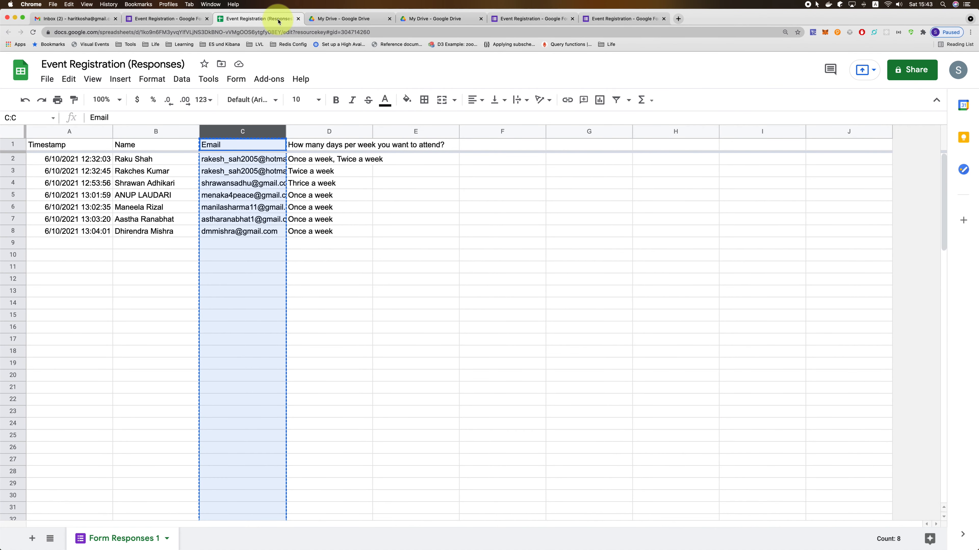
click(188, 64)
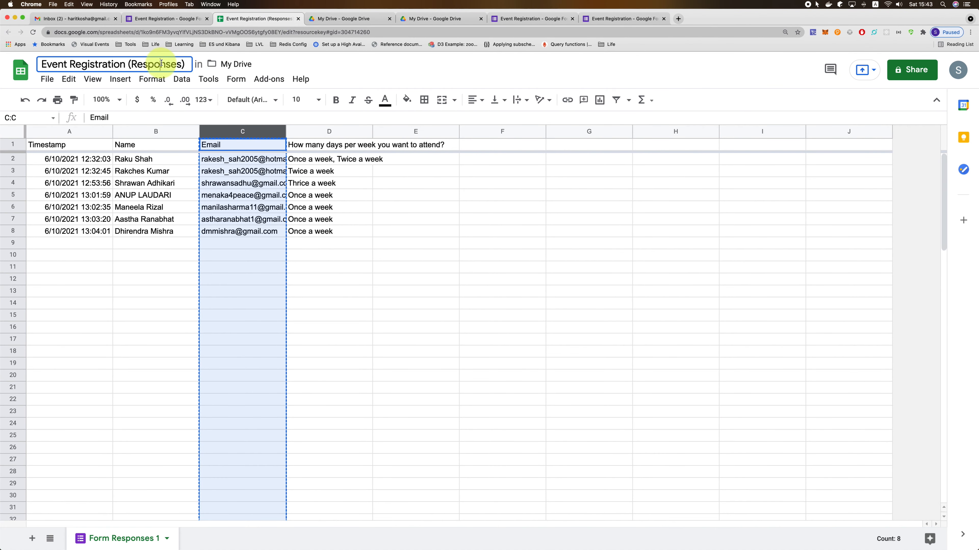
drag(189, 64, 41, 56)
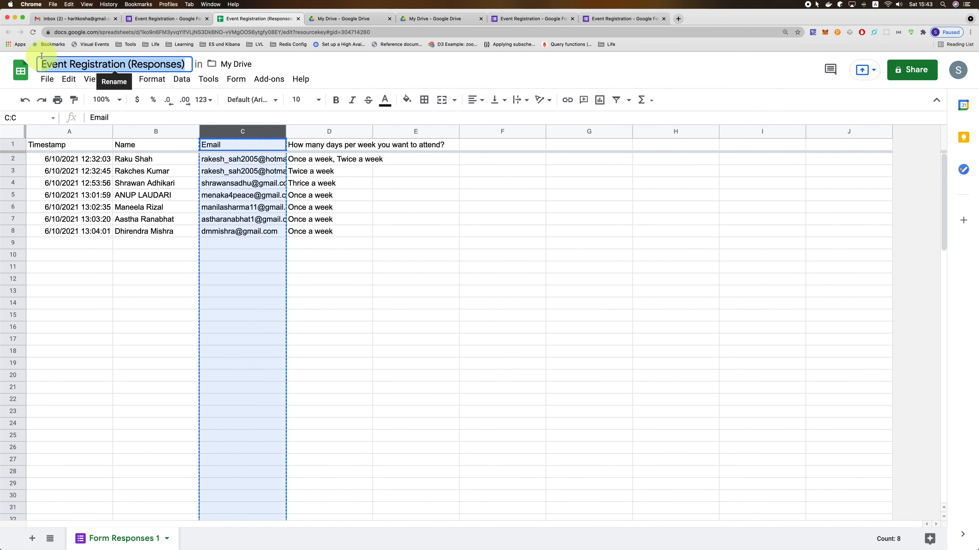
text(Even)
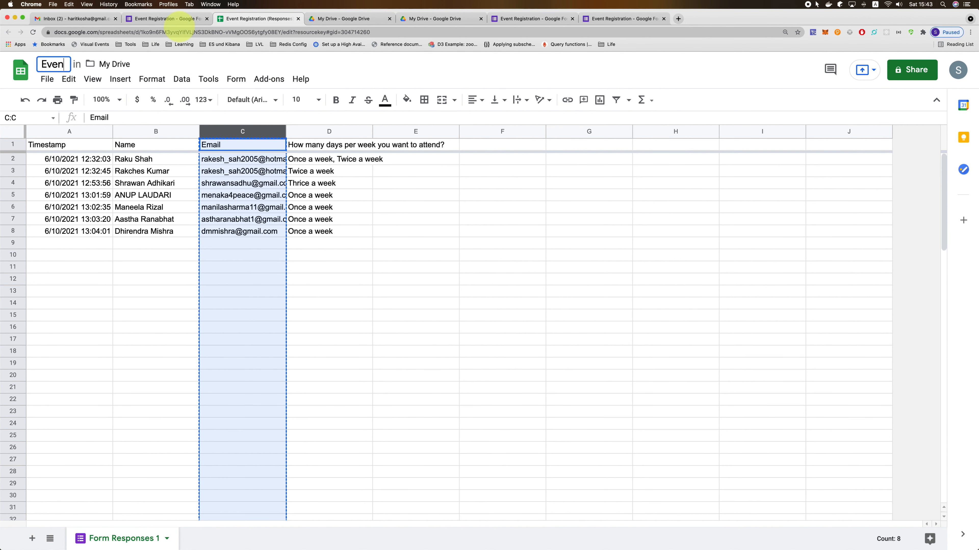
text(t Responses)
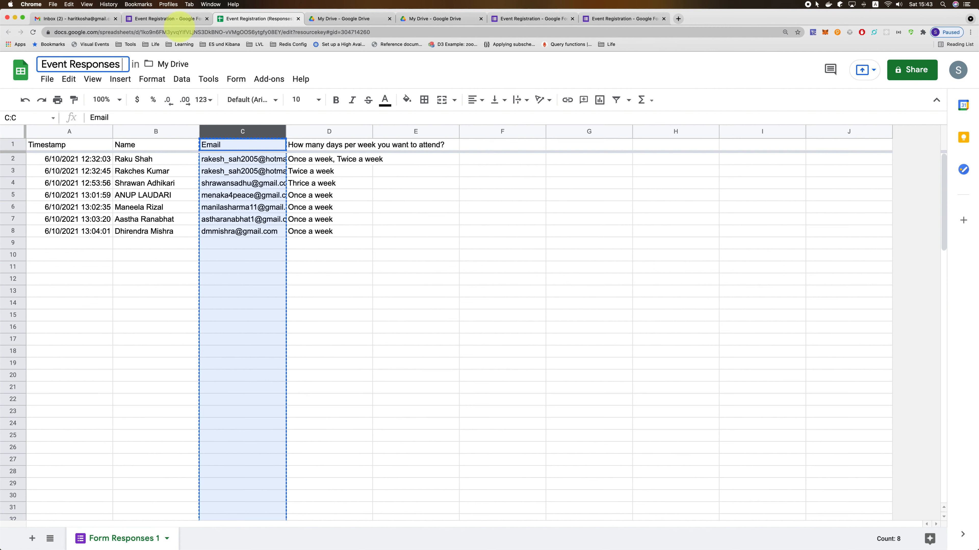
text( 10)
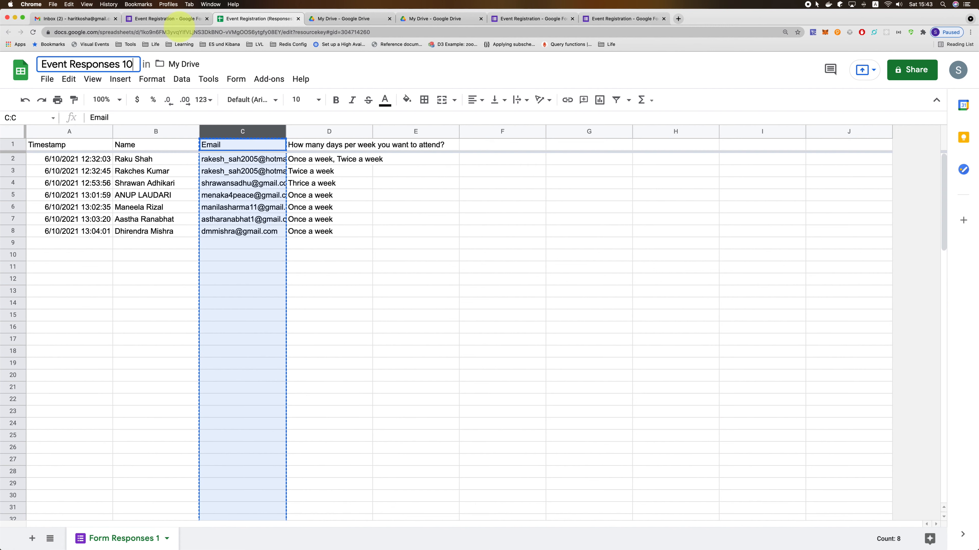
text(th June 2021)
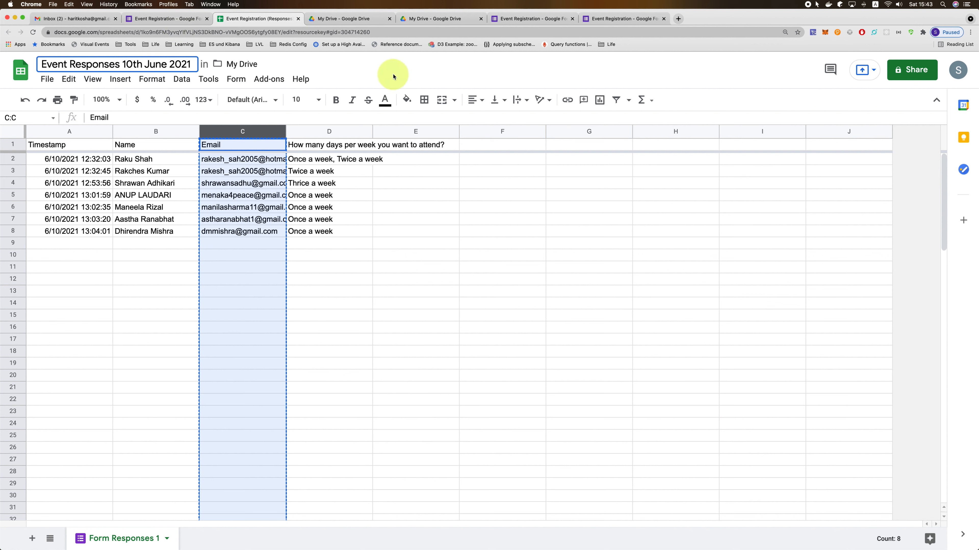
click(385, 79)
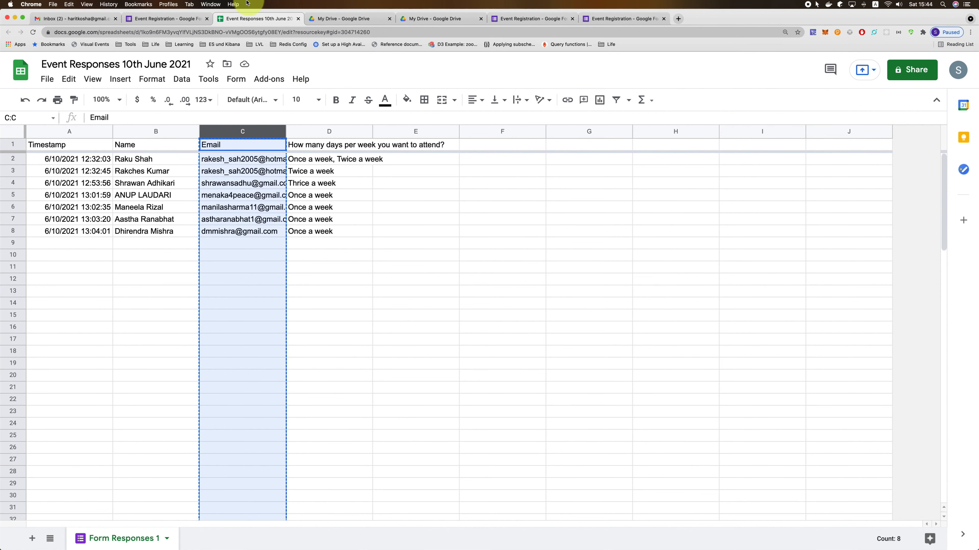
Check the My Drive file list in Google Drive for the renamed responses spreadsheet
click(331, 20)
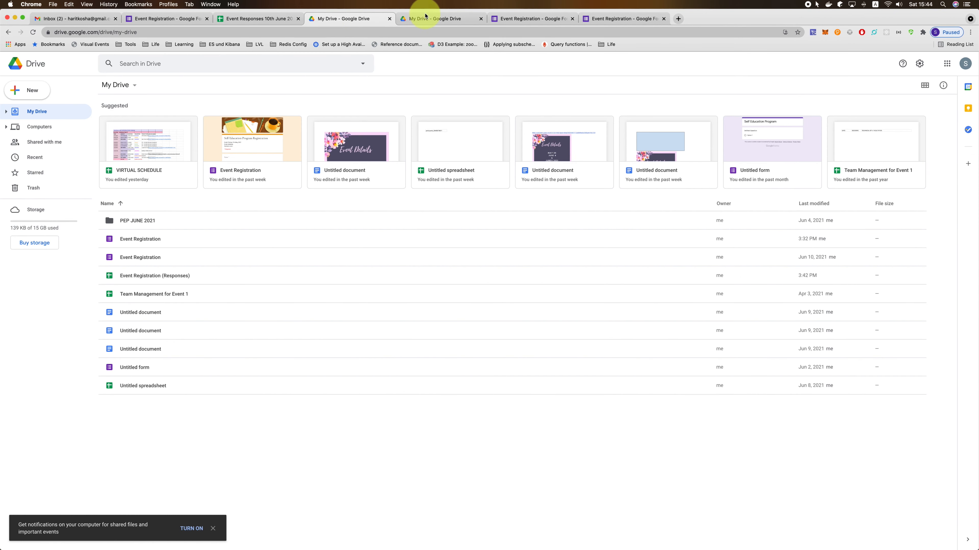
click(440, 20)
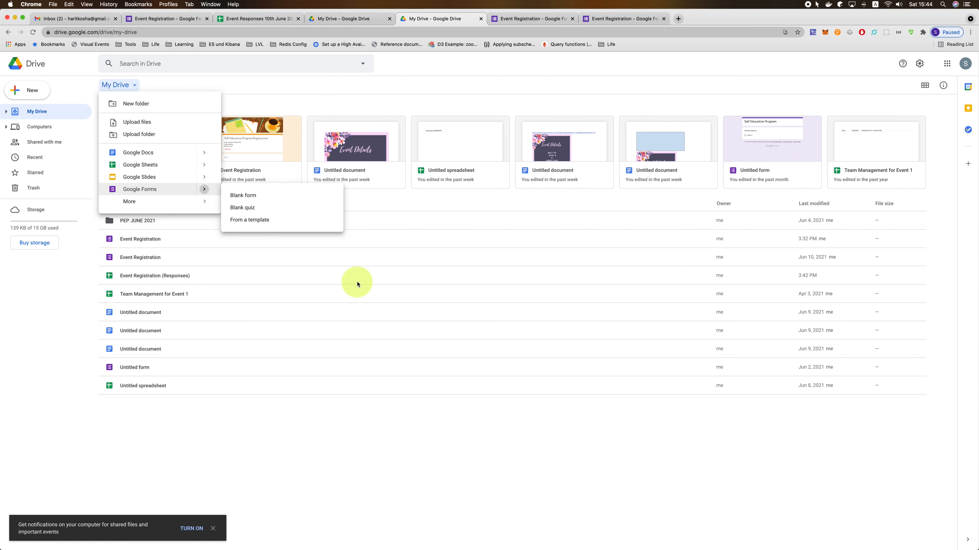
click(327, 404)
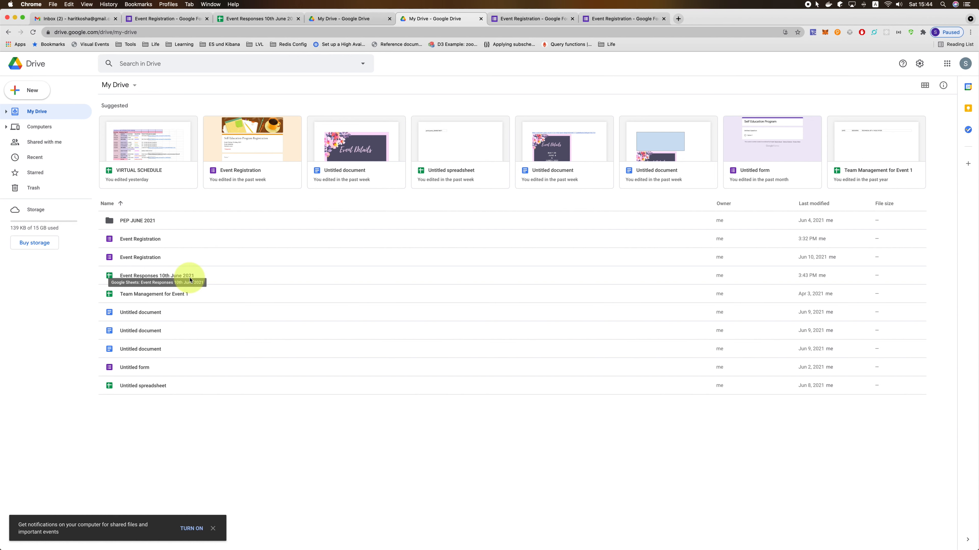
Switch to the questions of the green-themed Self Education Program form and open its move-to-folder dialog
click(619, 22)
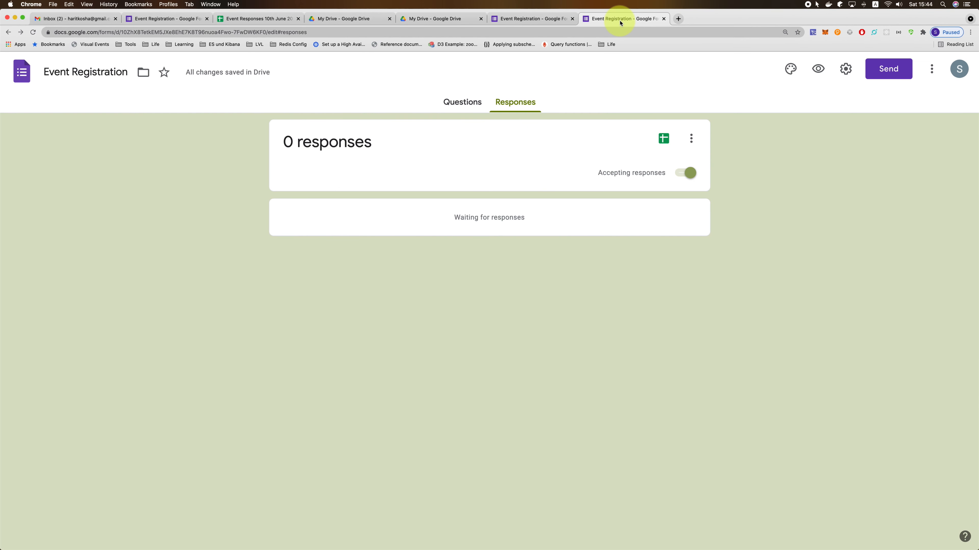
click(475, 102)
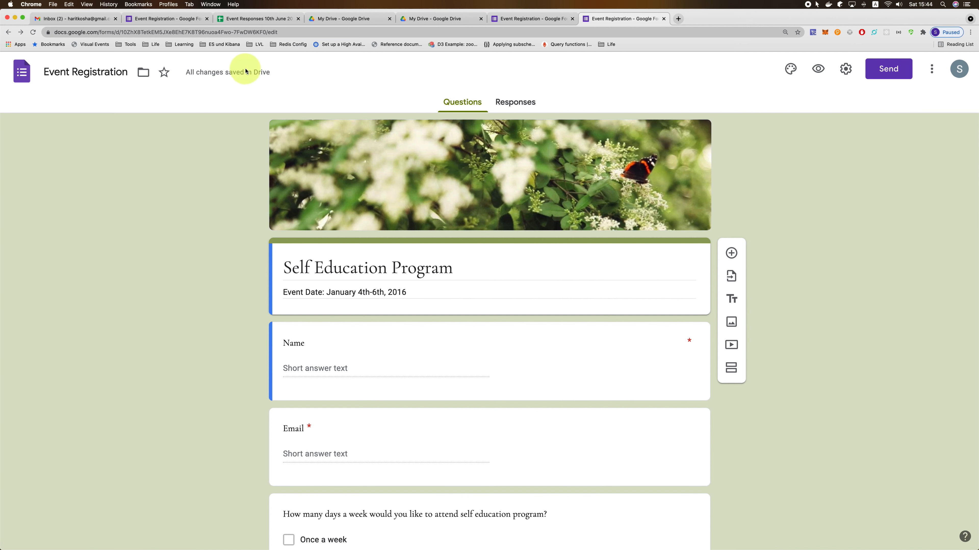
mouse_move(224, 71)
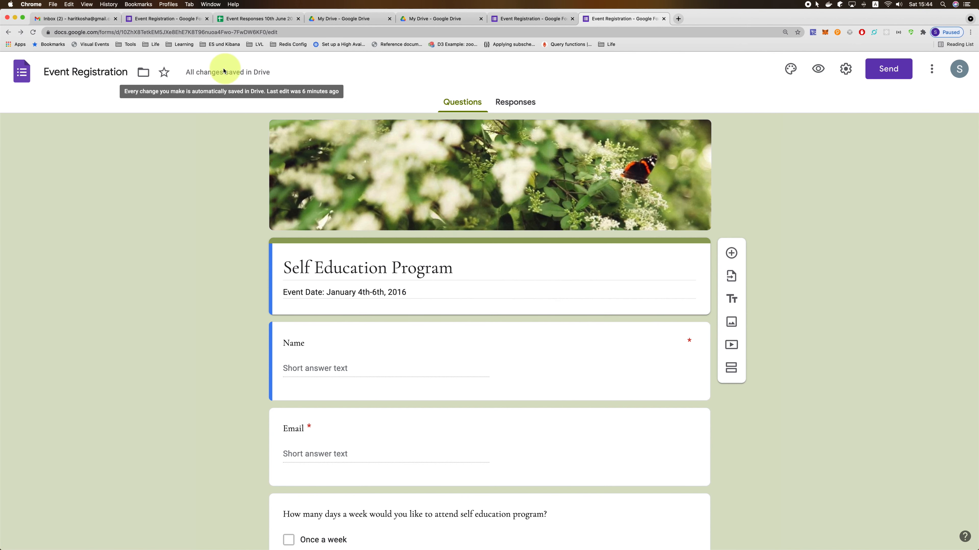
click(142, 78)
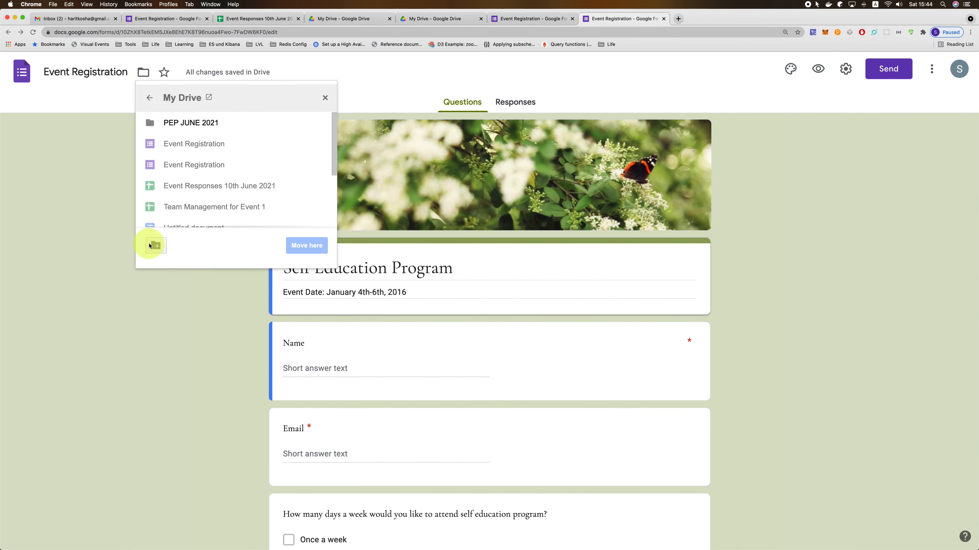
Create a folder named "Teacher's Training" in My Drive and move the form into it
click(156, 247)
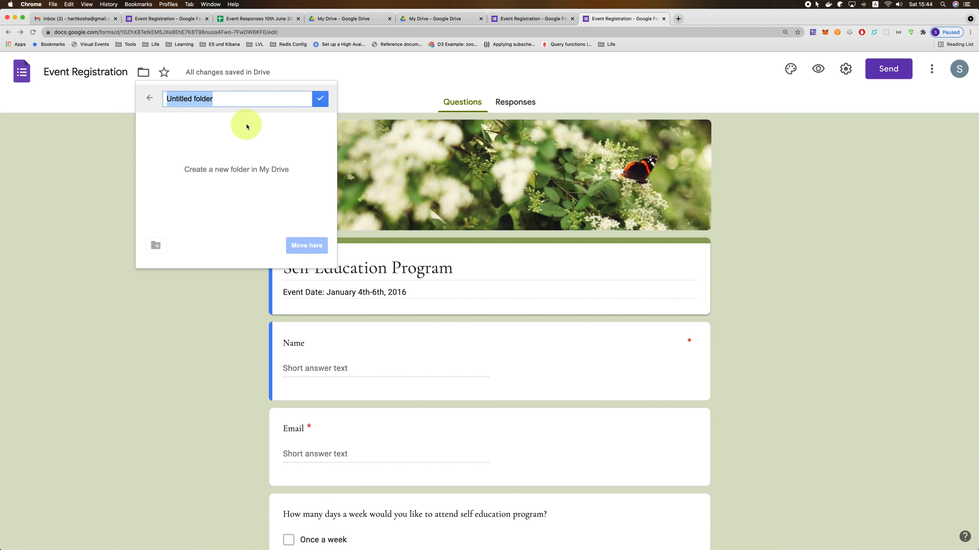
text(Teacher#s Training)
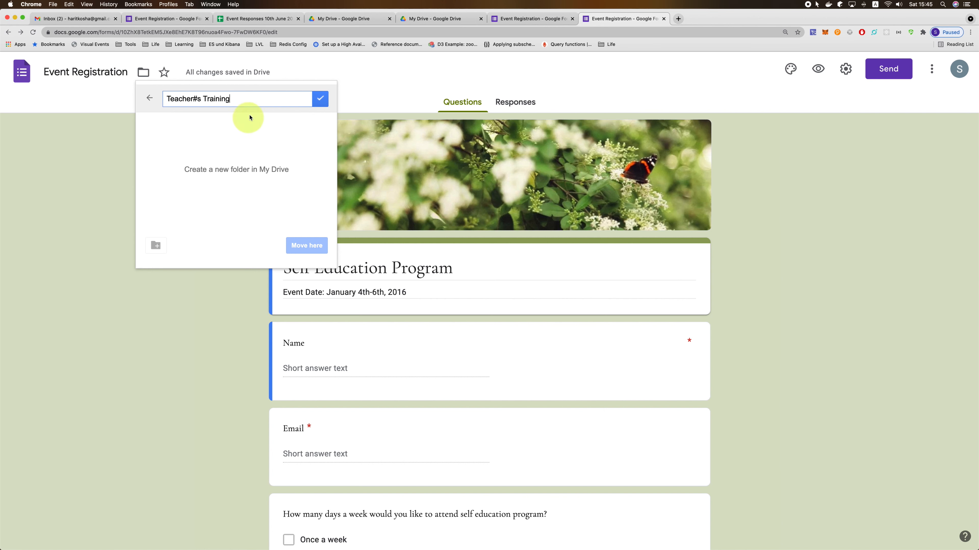
click(196, 99)
key(BackSpace)
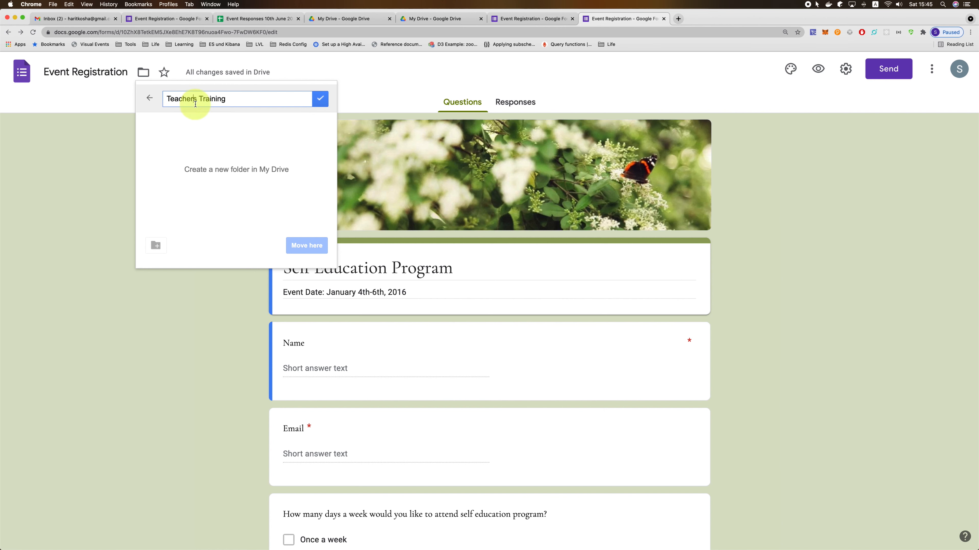
text(#)
key(BackSpace)
text(')
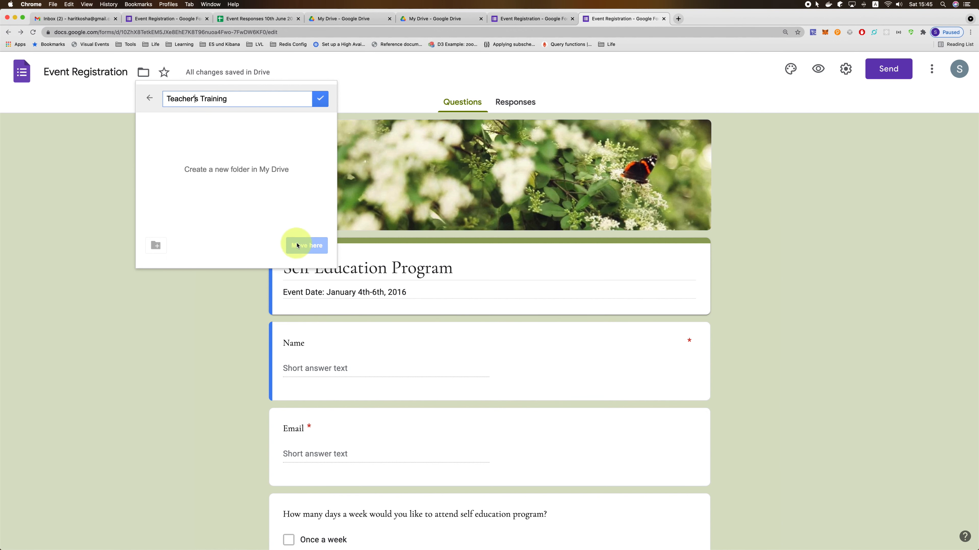
click(320, 99)
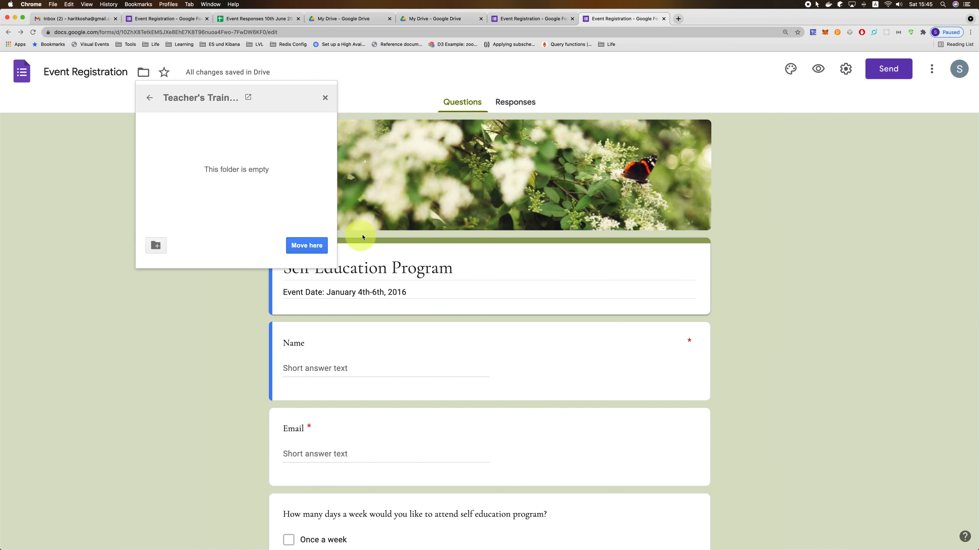
click(317, 249)
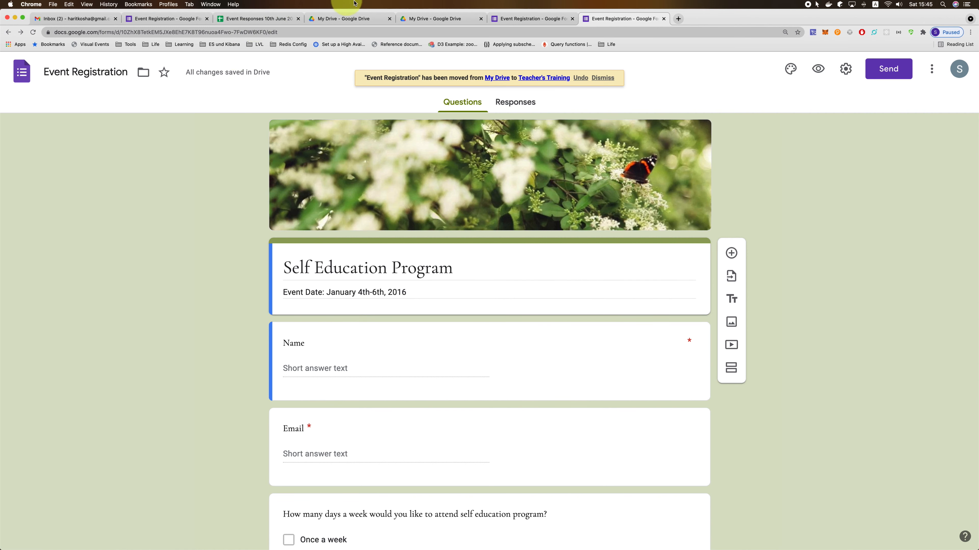
Open the Teacher's Training folder in Google Drive, open the Event Registration form from it, and view its responses and questions
click(411, 19)
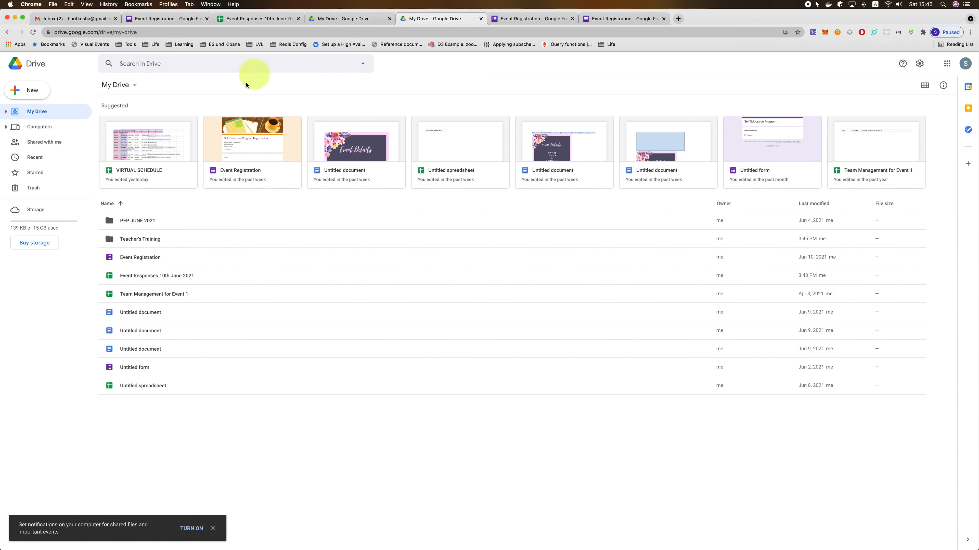
click(141, 243)
double_click(144, 243)
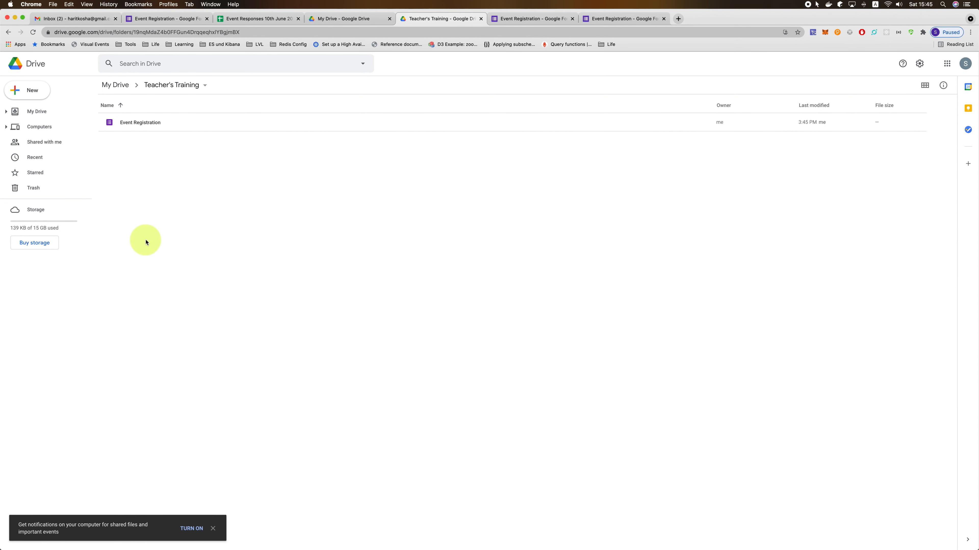
double_click(149, 124)
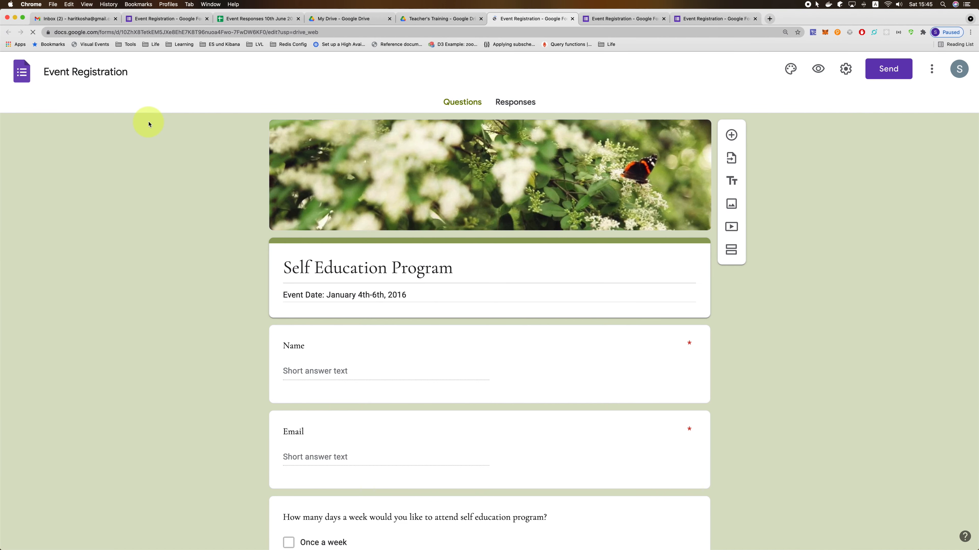
click(520, 103)
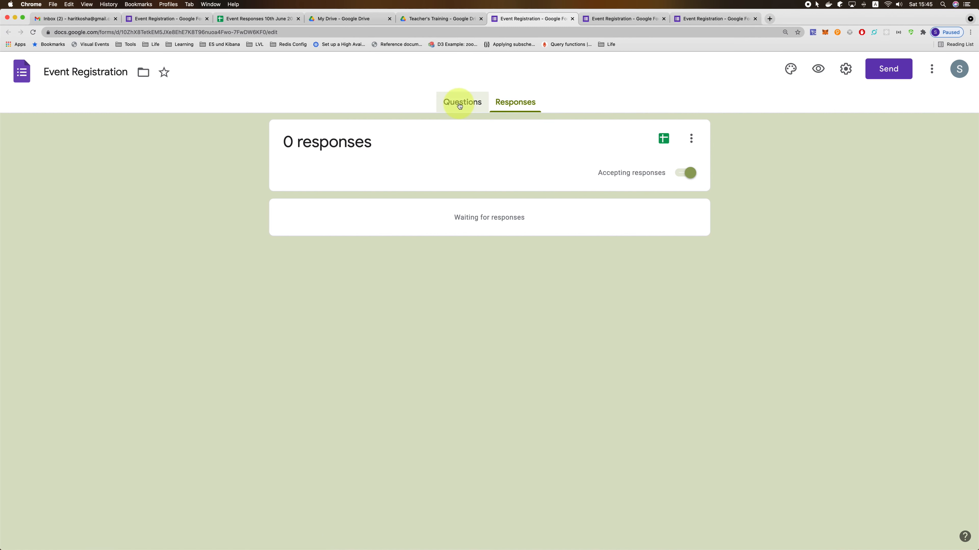
click(460, 104)
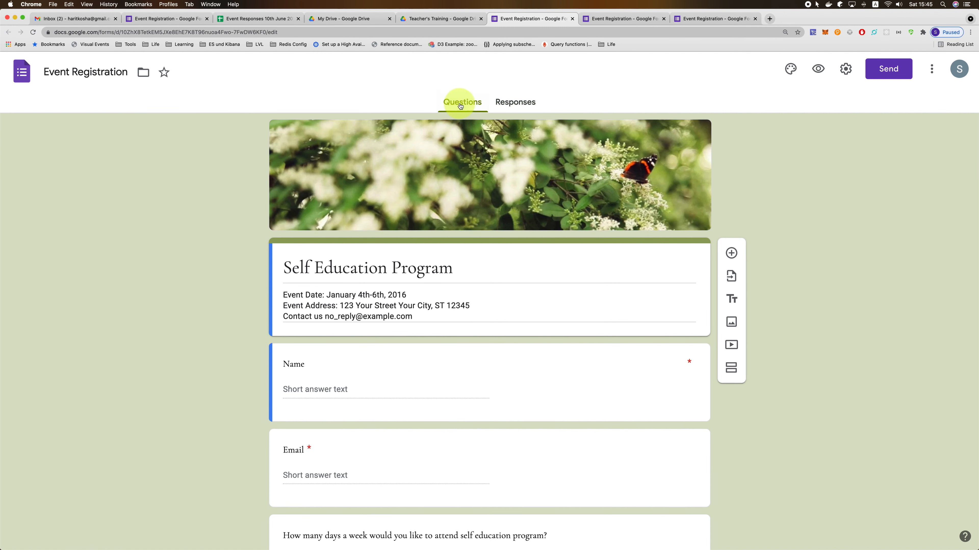
Add the line "Deadline for registration:" at the end of the Self Education Program form's description
click(430, 21)
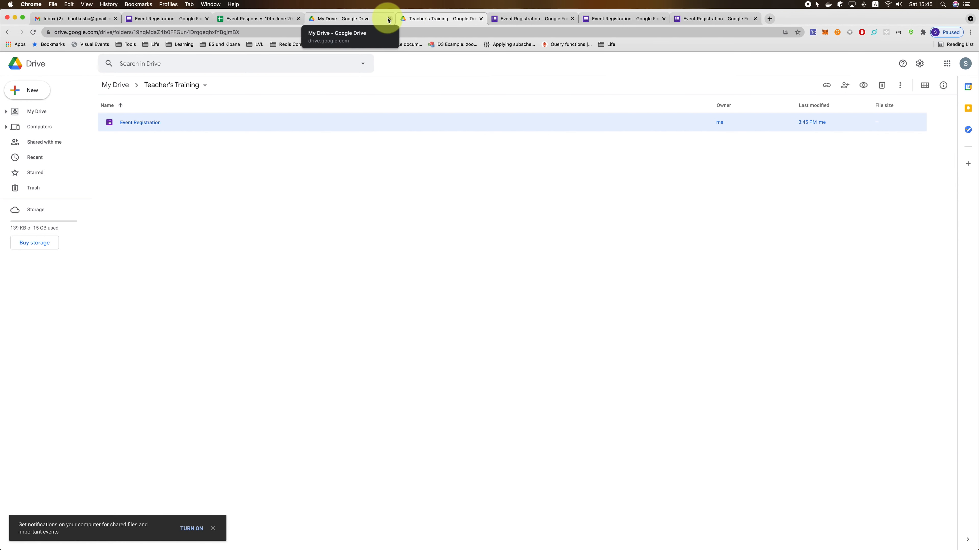
click(597, 21)
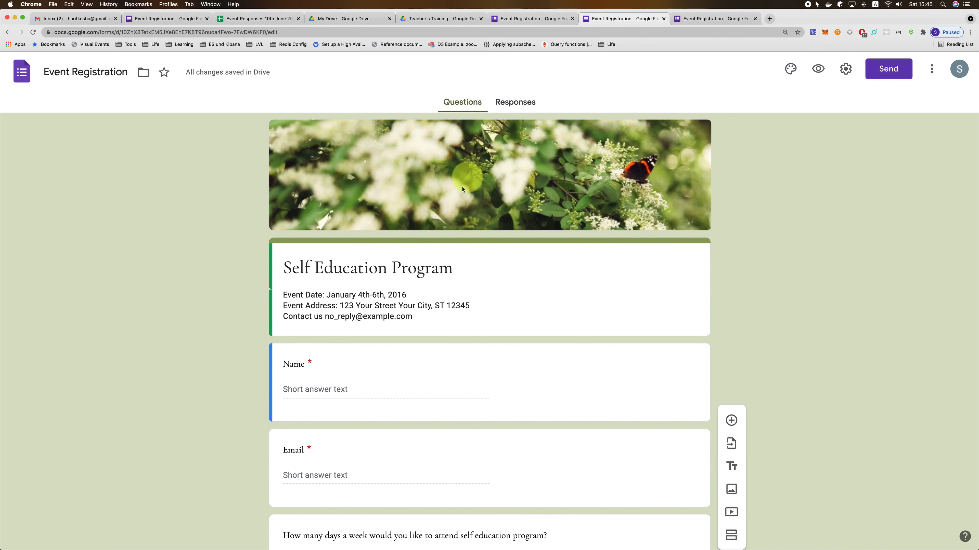
click(440, 320)
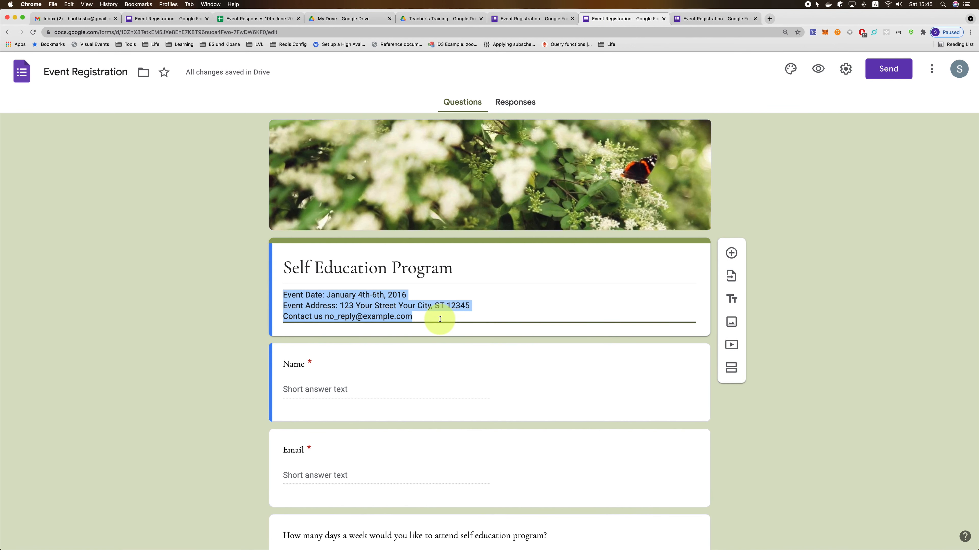
click(440, 319)
key(Return)
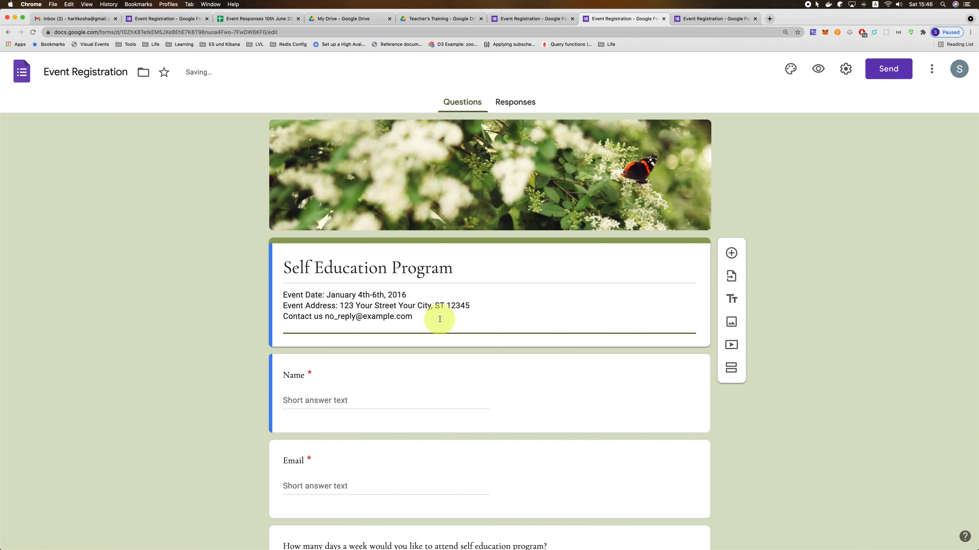
text(Deadline for registration:)
drag(436, 307, 447, 313)
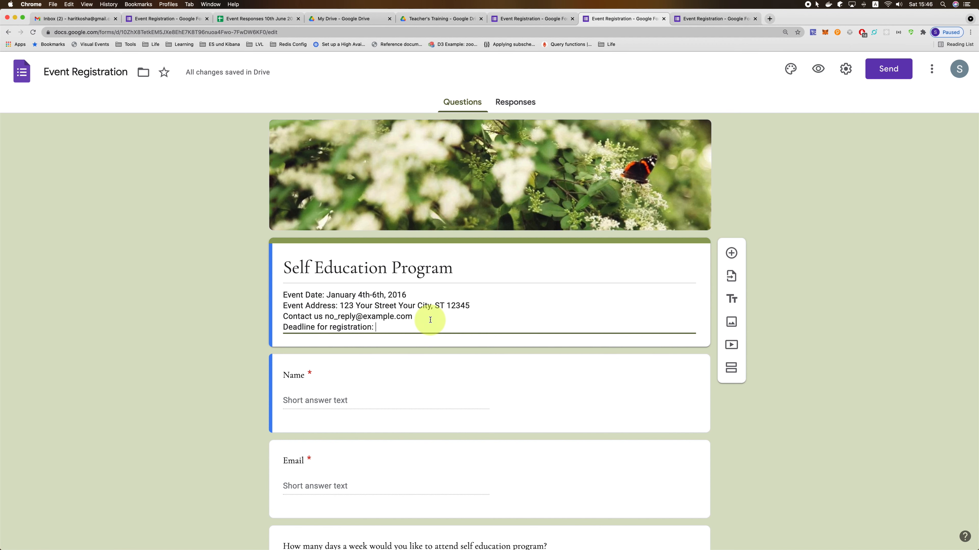
Go to the responses of the orange-themed Event Registration form and stop it from accepting responses
click(525, 102)
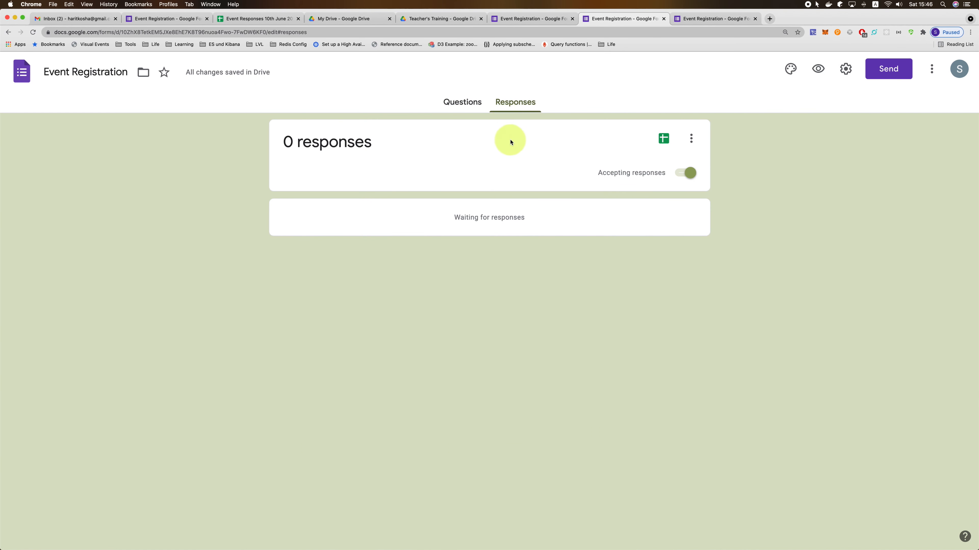
click(250, 19)
click(173, 18)
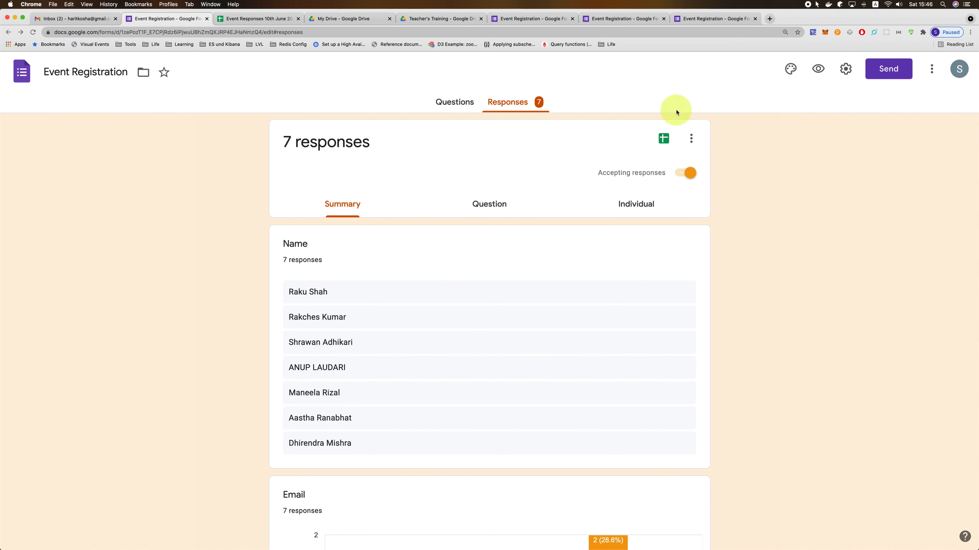
key(super+equal)
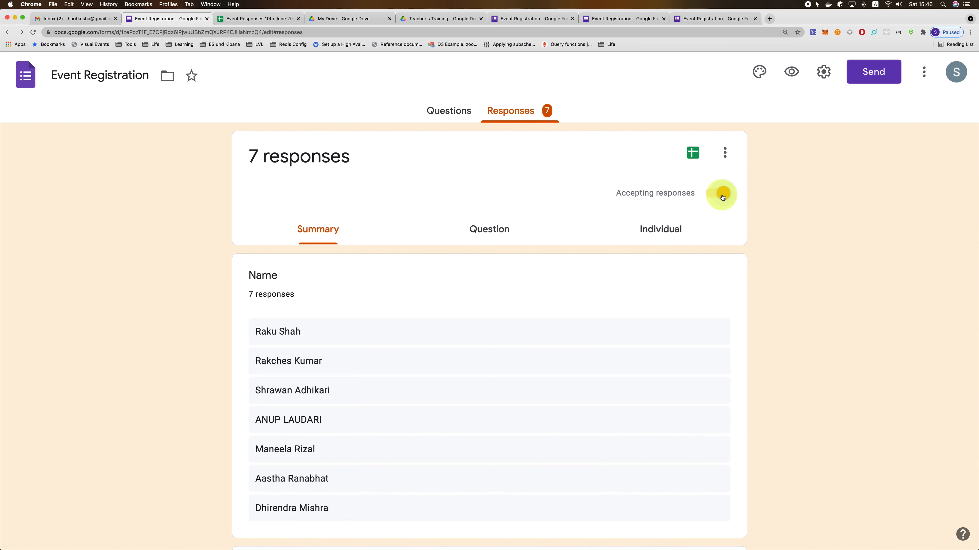
scroll(723, 198, down, 1)
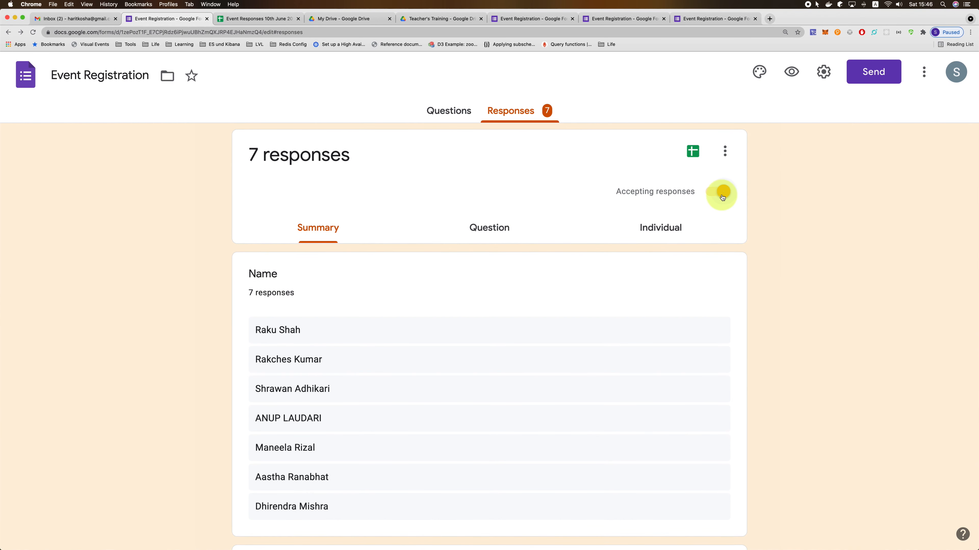
click(723, 198)
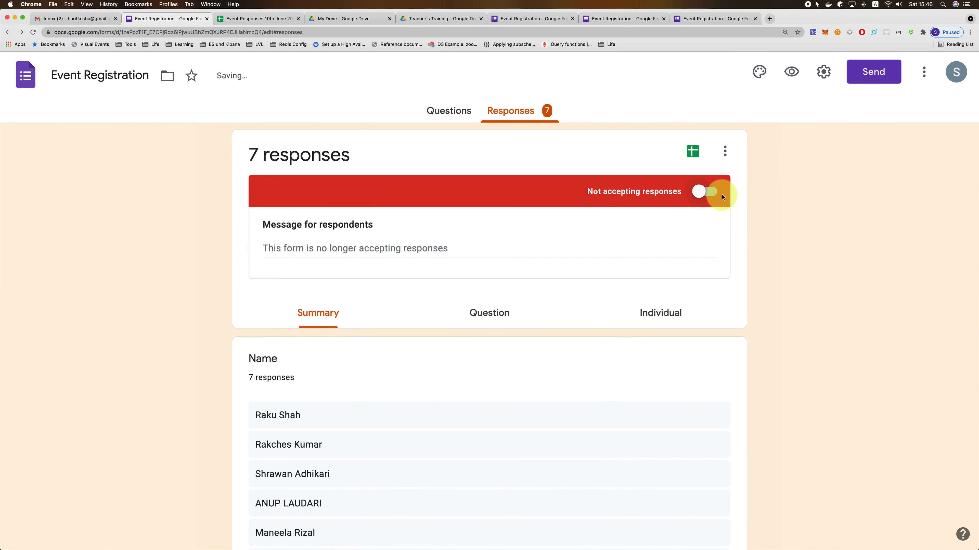
Set the message for respondents to "The deadline is over. See you on next event, thankyou for your understanding."
click(343, 247)
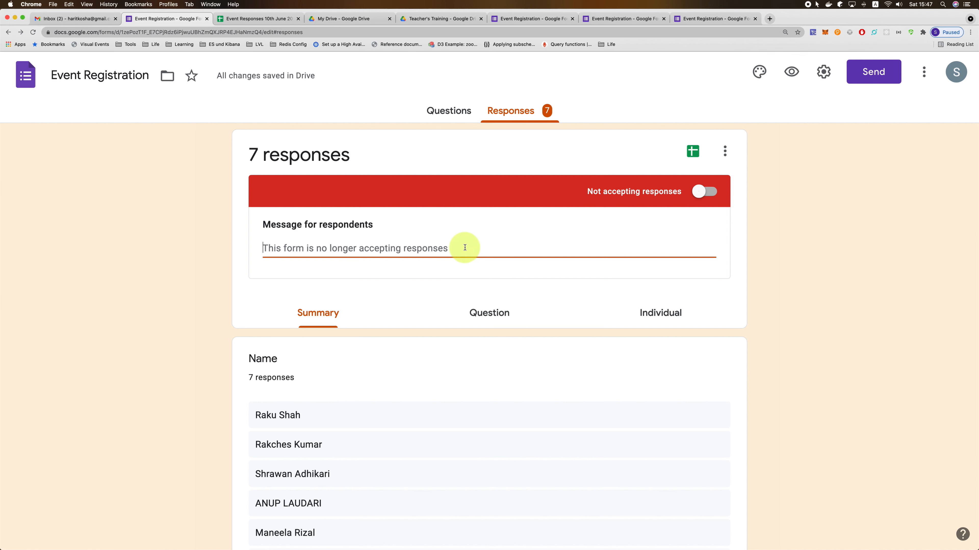
text(The dea)
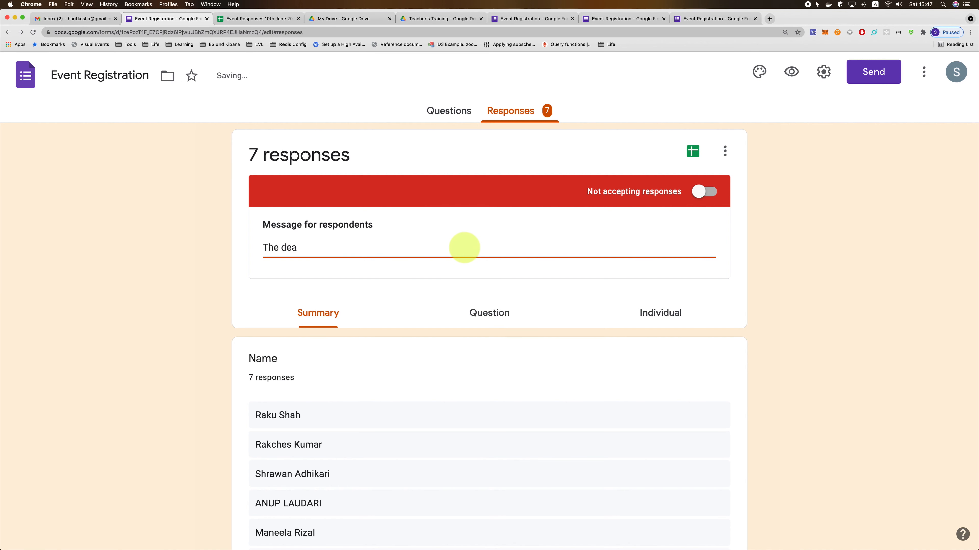
text(dline is over. See )
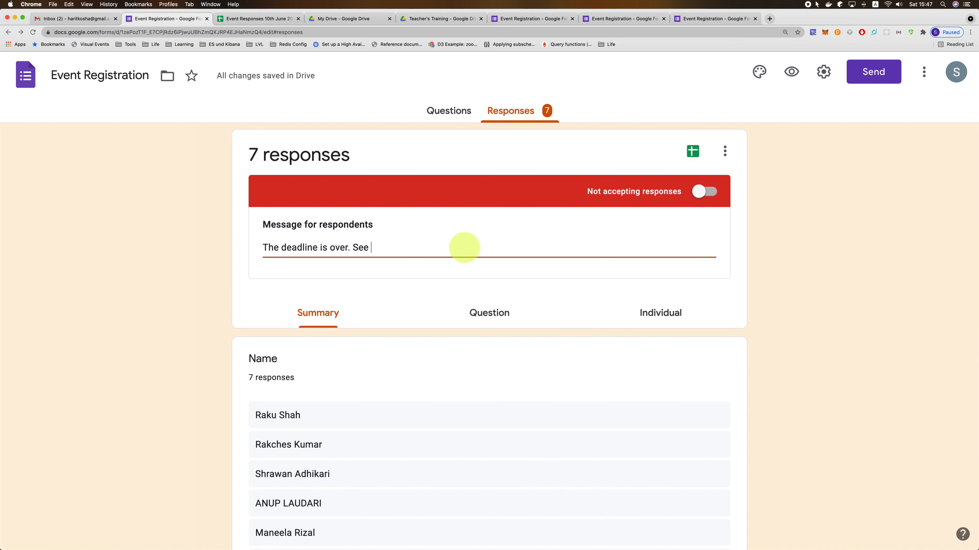
text(you on n)
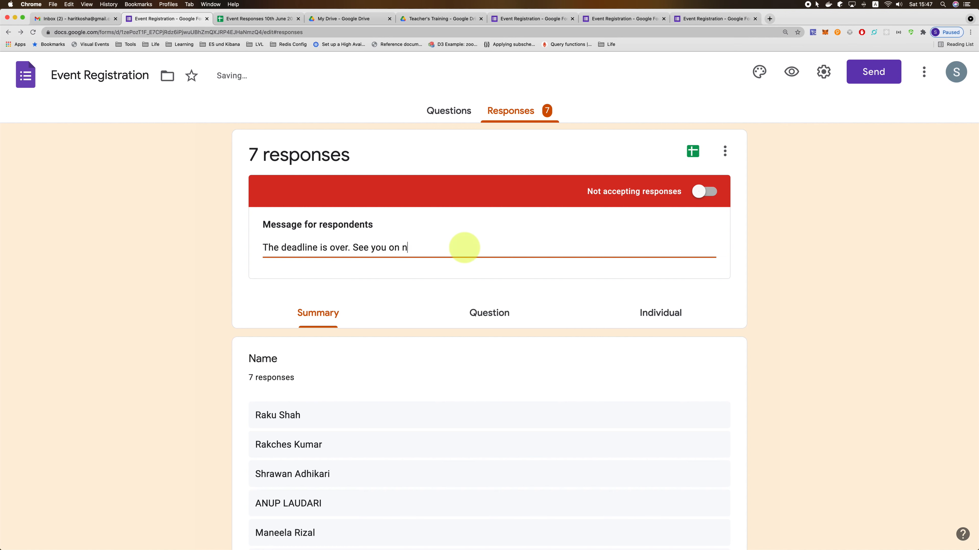
text(ext event, thankyou for)
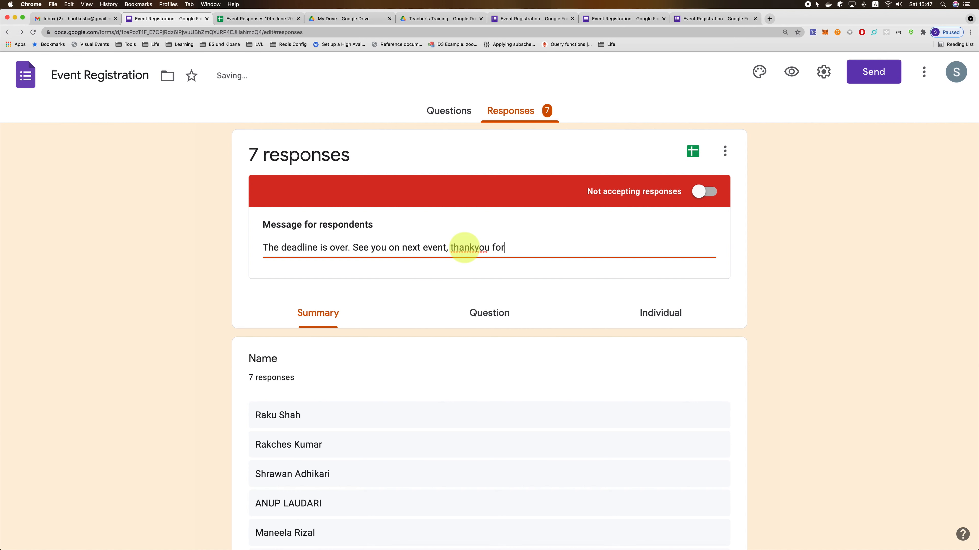
text( your unders)
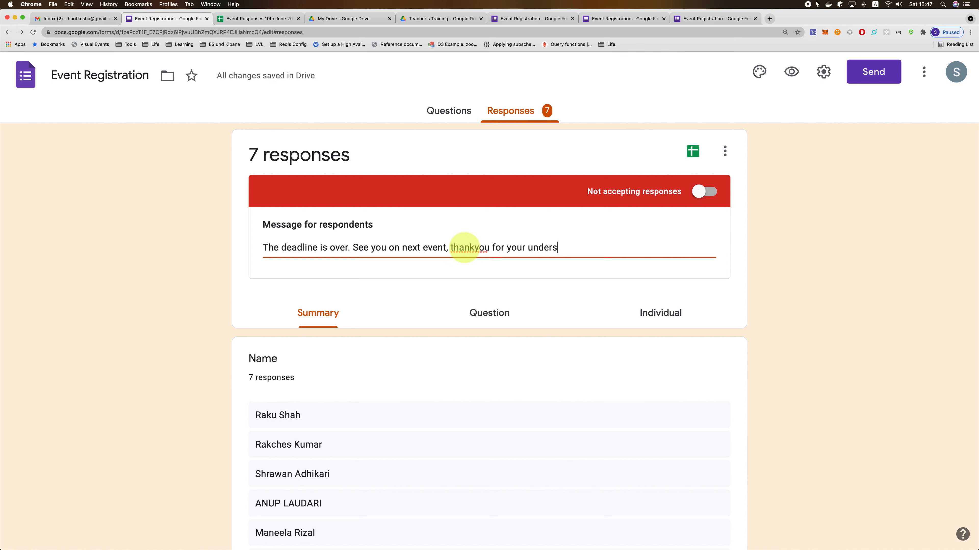
text(tanding.)
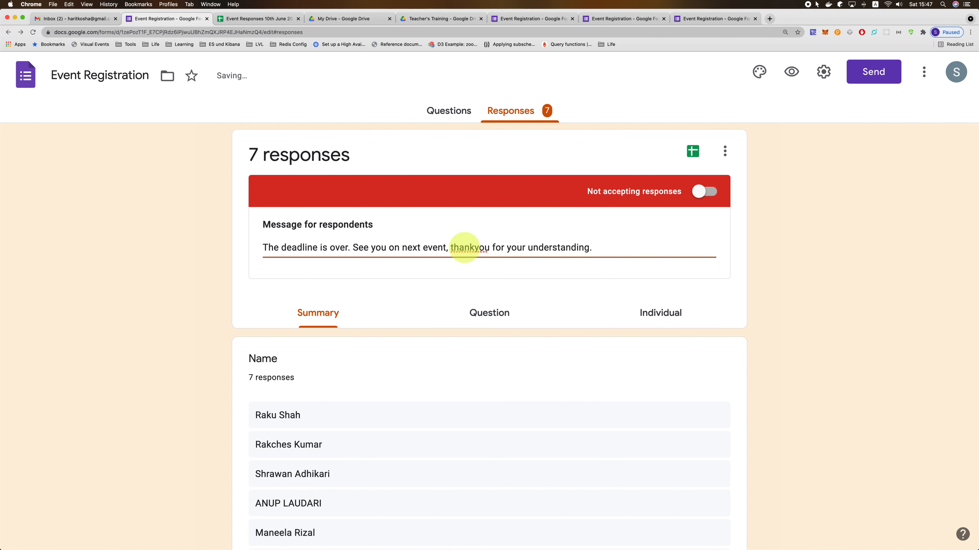
Correct the misspelled word "thankyou" to "thank you" in the message for respondents
right_click(465, 247)
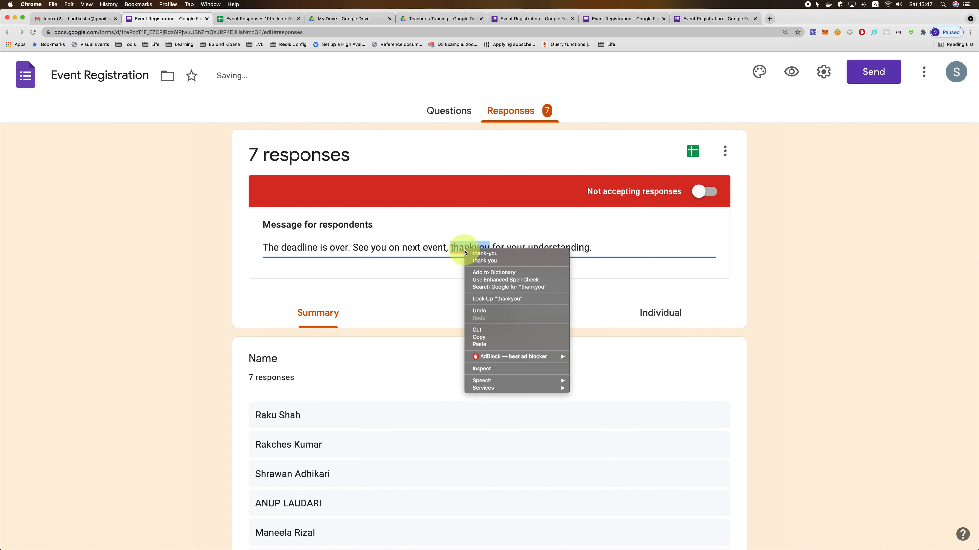
click(484, 261)
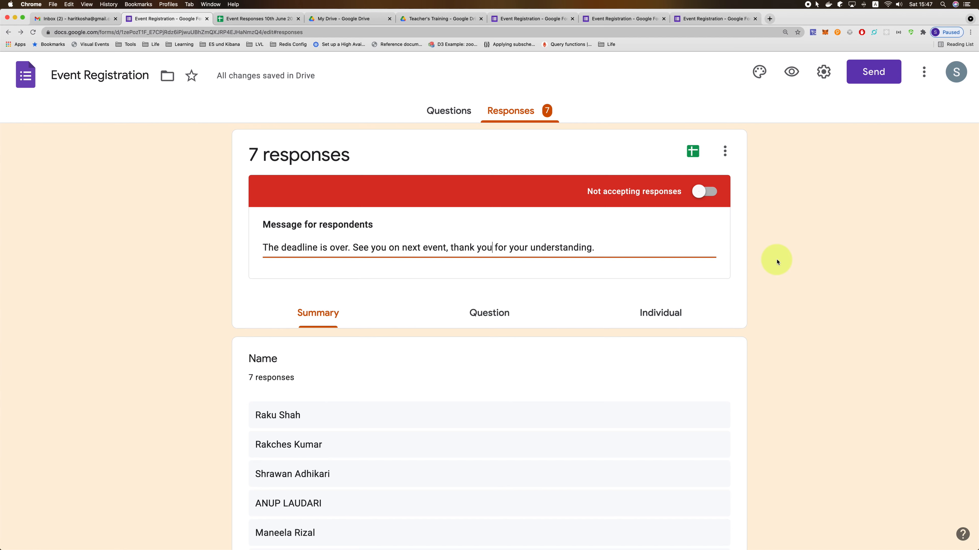
scroll(775, 262, down, 1)
scroll(704, 240, up, 1)
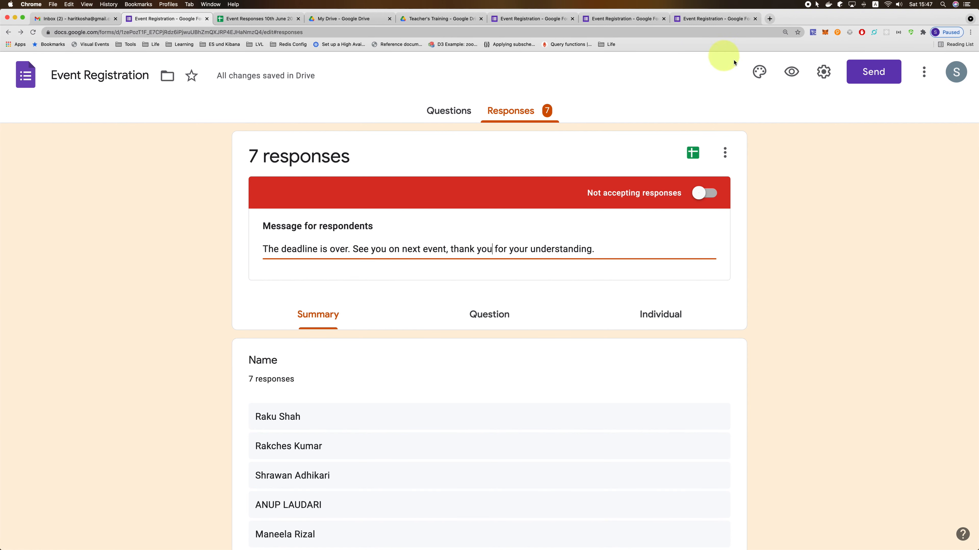
Return to the green-themed Event Registration form and review its questions and theme options
click(466, 19)
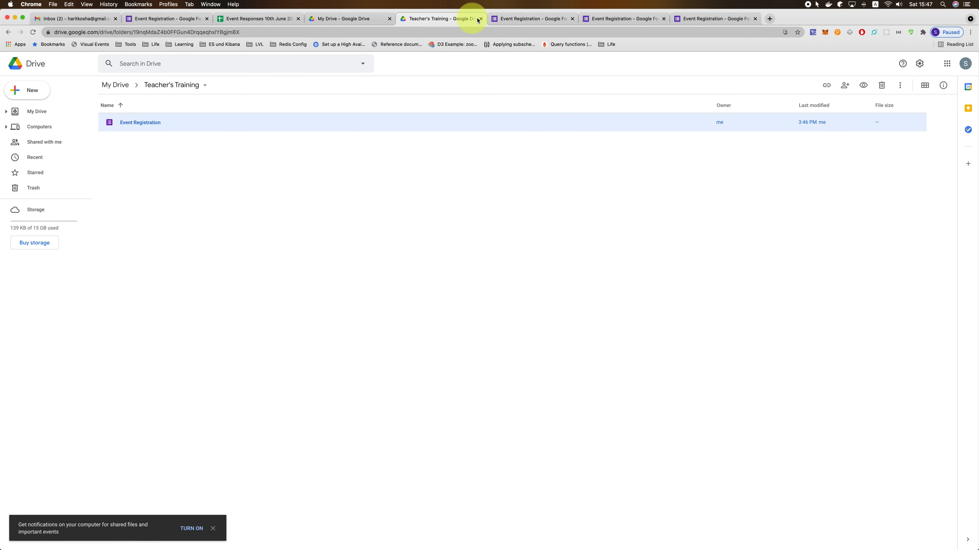
click(526, 21)
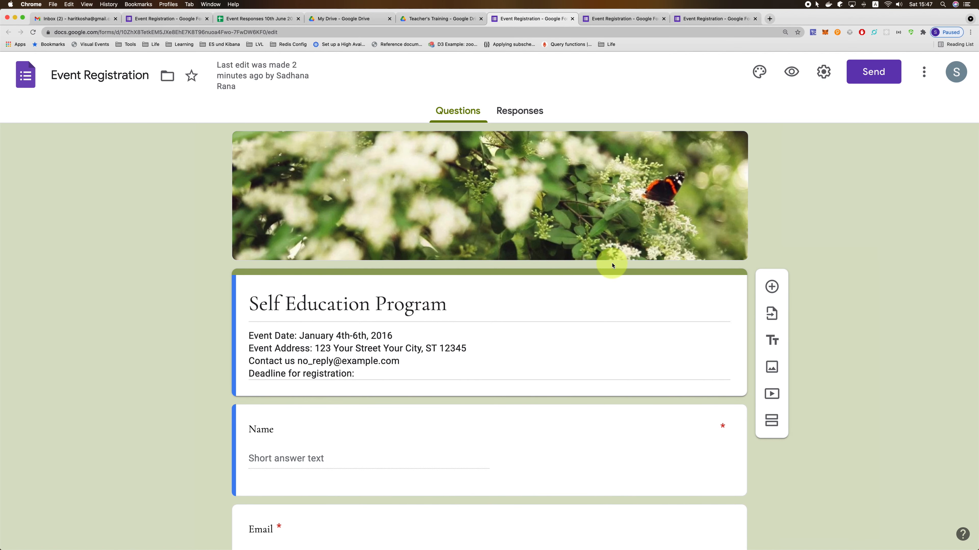
scroll(612, 265, down, 5)
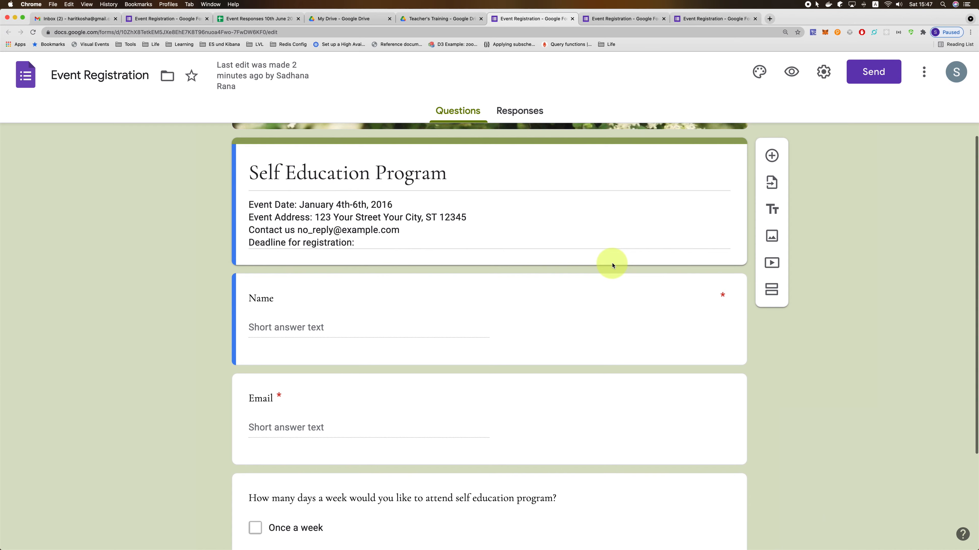
scroll(612, 265, down, 4)
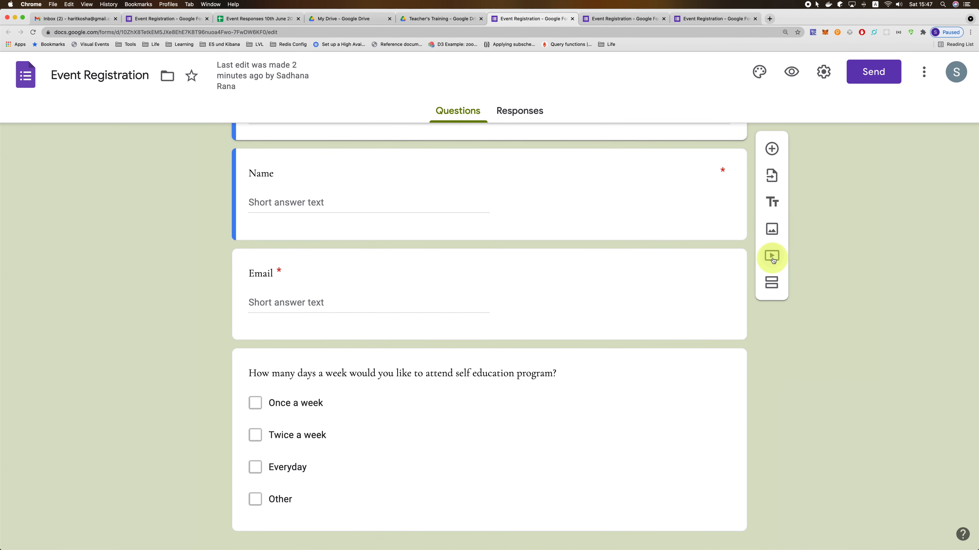
click(761, 76)
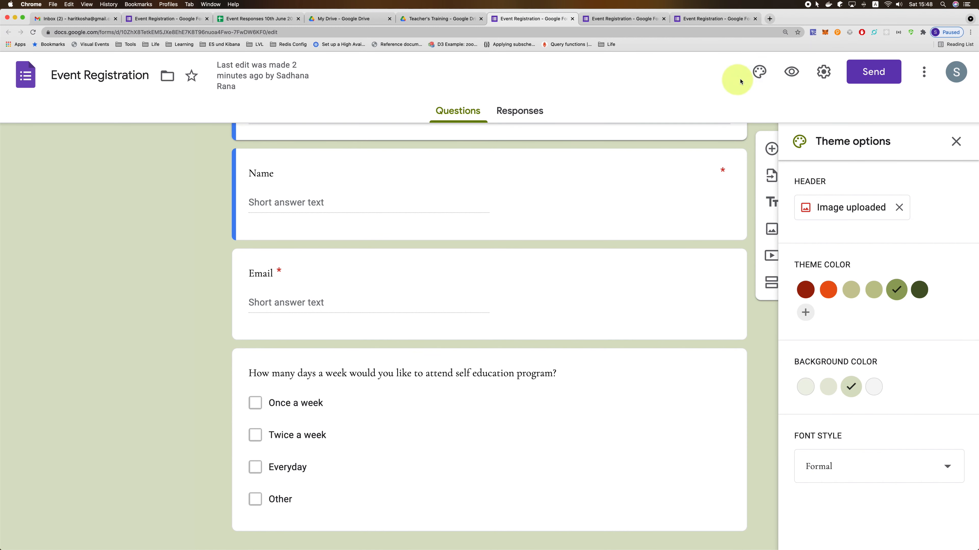
Preview the Self Education Program form as respondents see it, and view its sending options
click(792, 77)
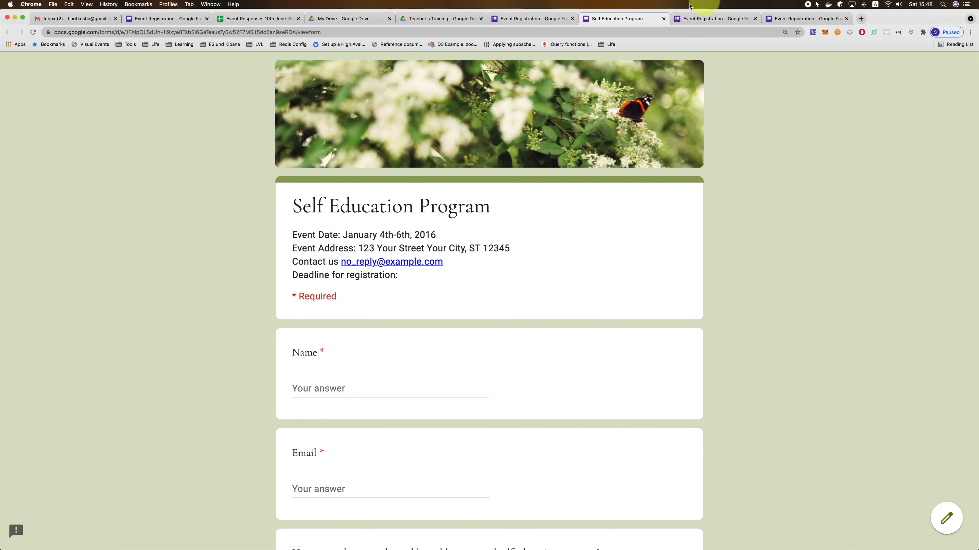
click(569, 14)
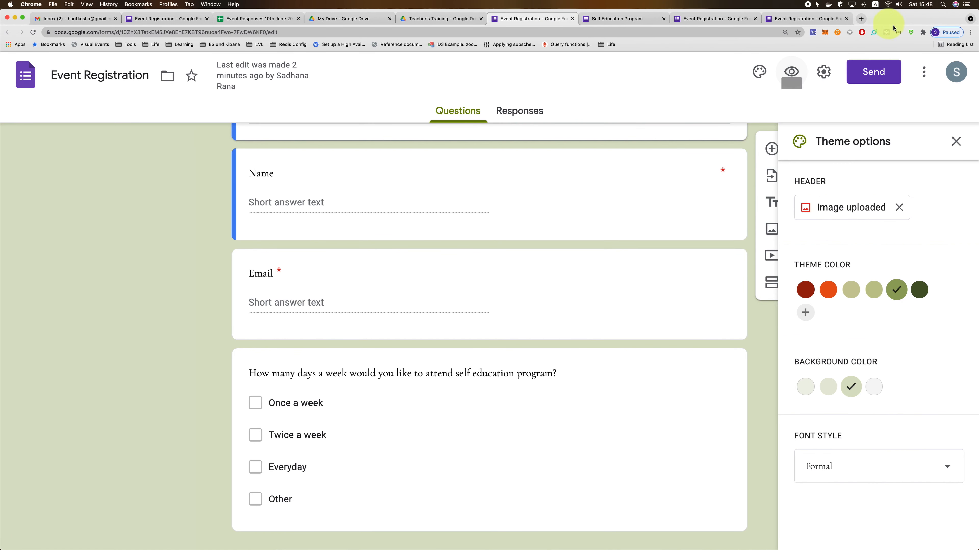
click(956, 137)
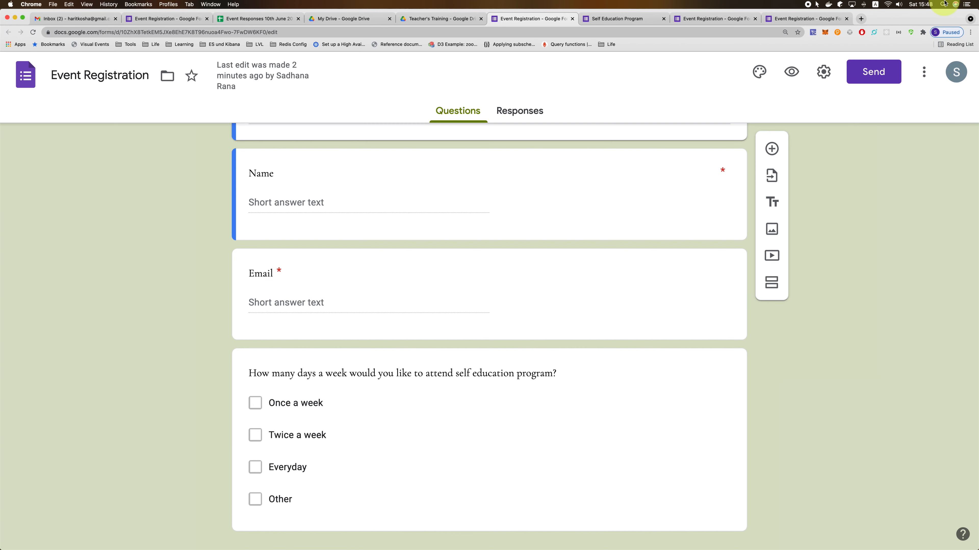
click(873, 78)
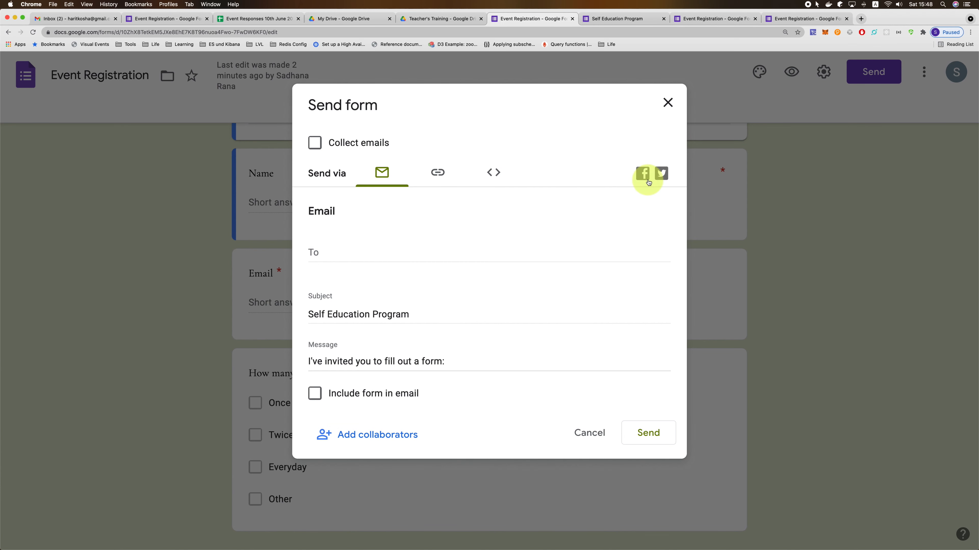
click(668, 101)
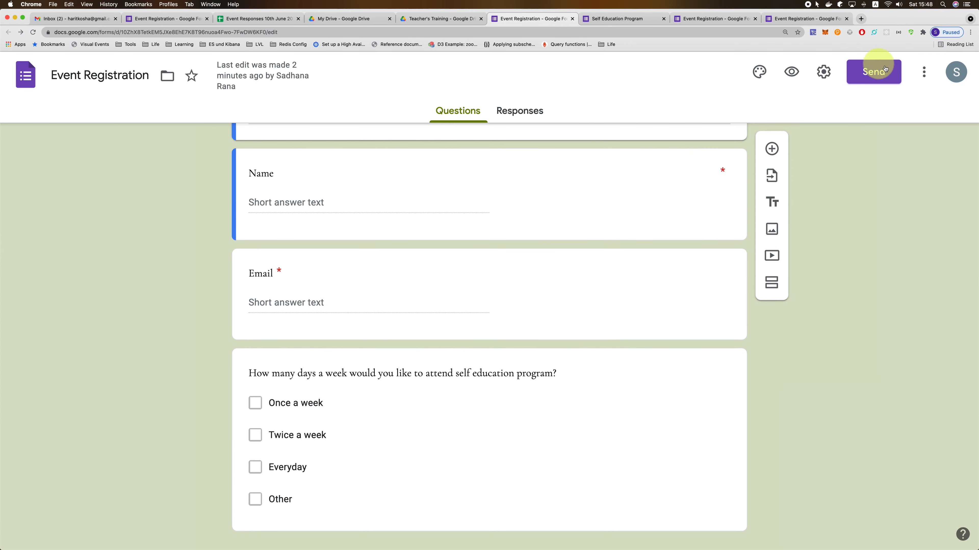
Open the form's collaborator sharing settings and change the link access to Anyone with the link
click(923, 76)
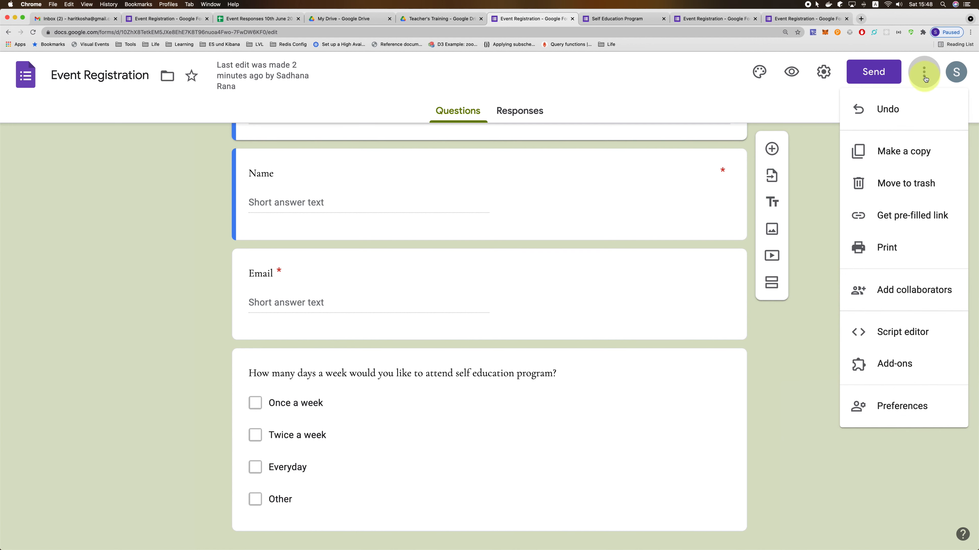
click(926, 297)
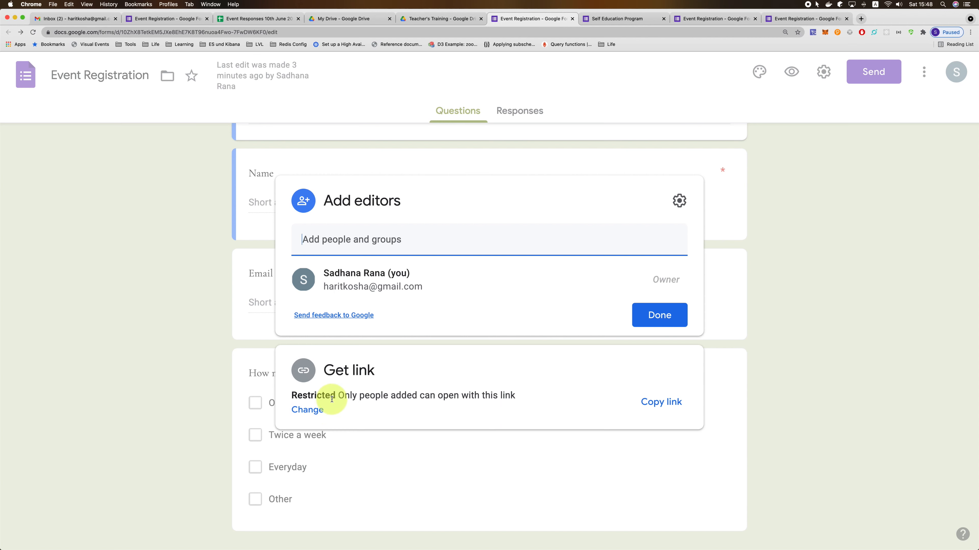
click(313, 410)
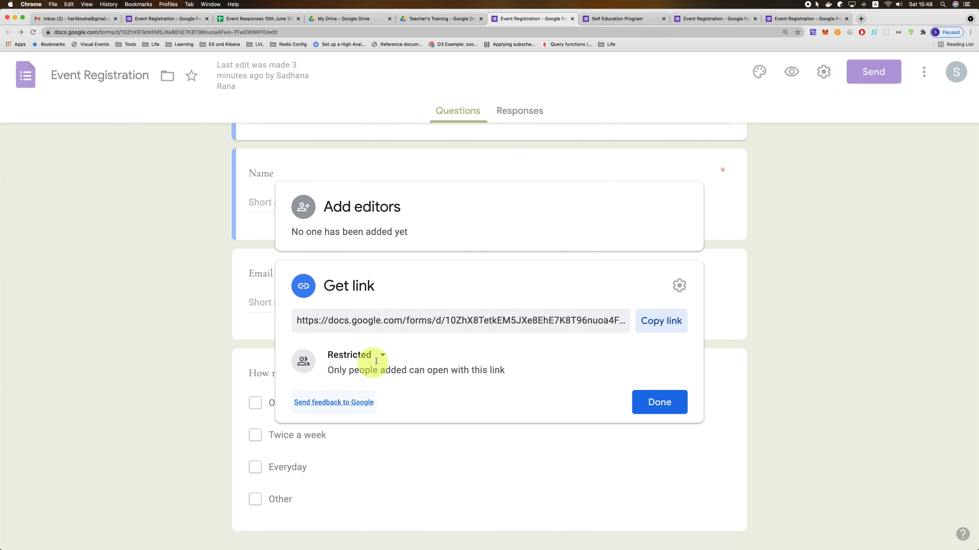
click(383, 359)
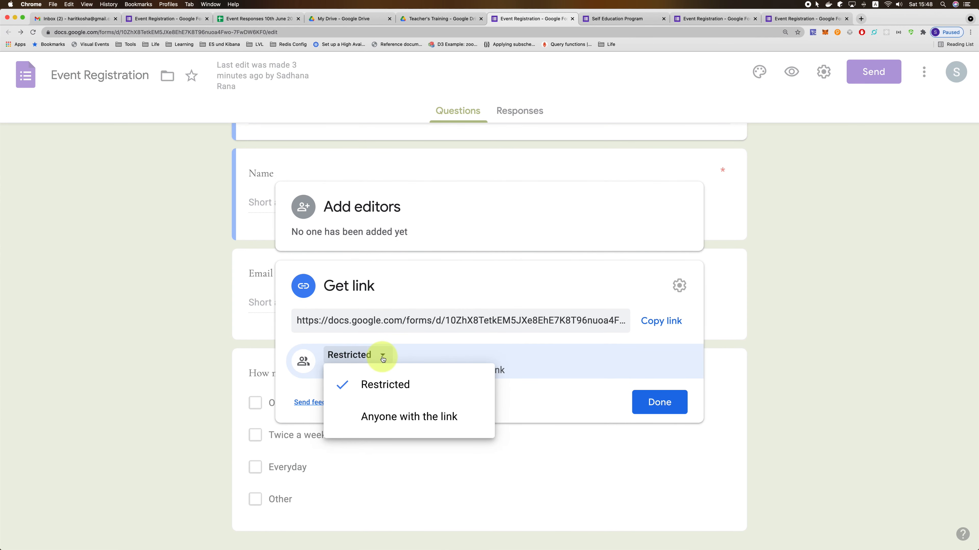
click(394, 418)
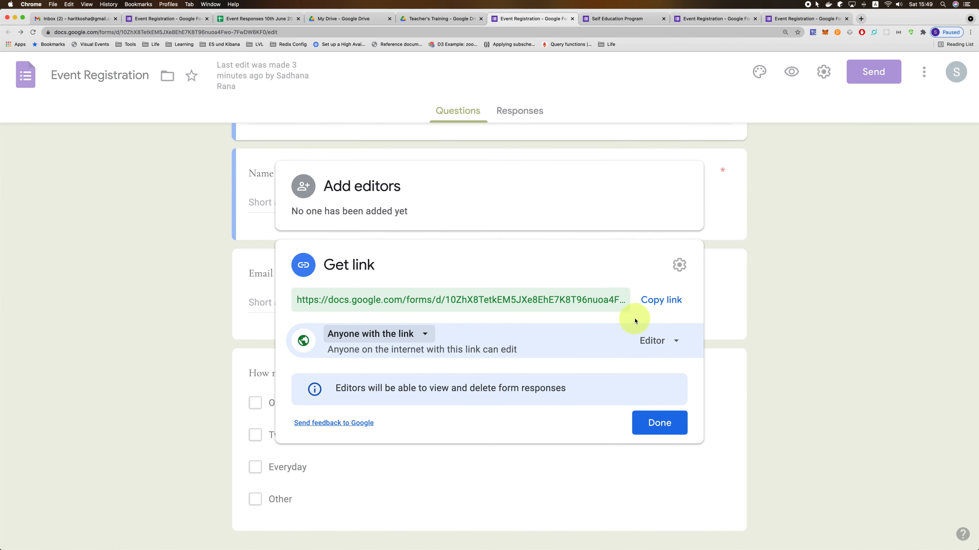
Set the form's link access back to Restricted and finish the sharing settings
click(423, 341)
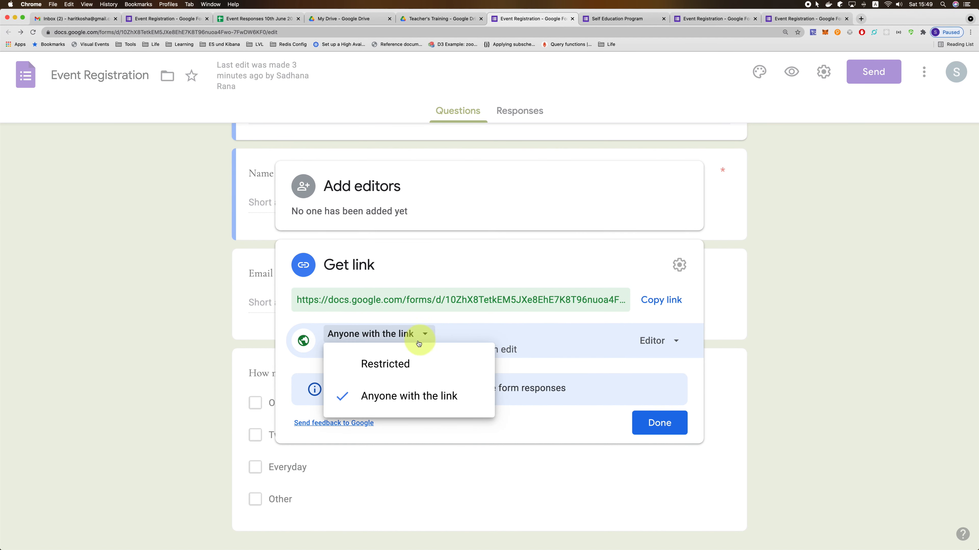
click(401, 363)
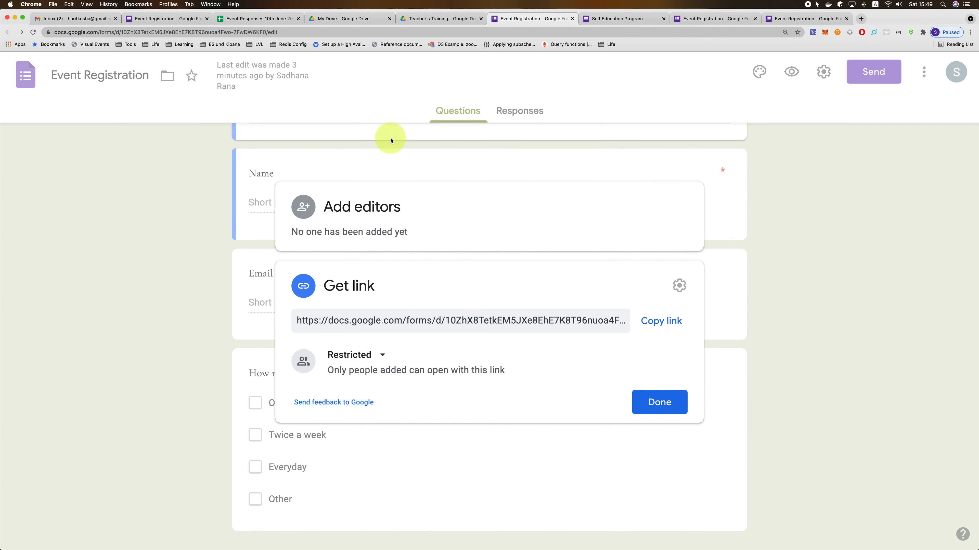
click(660, 403)
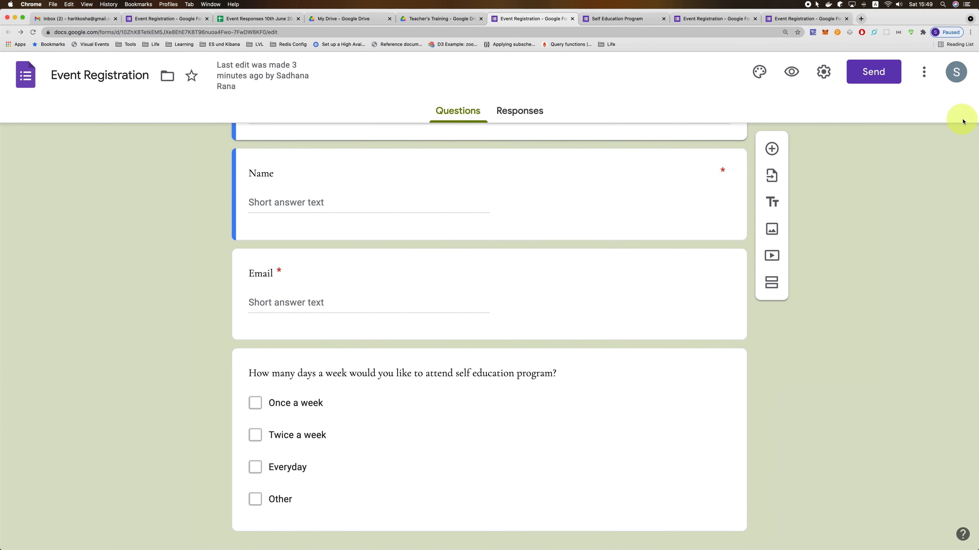
click(960, 80)
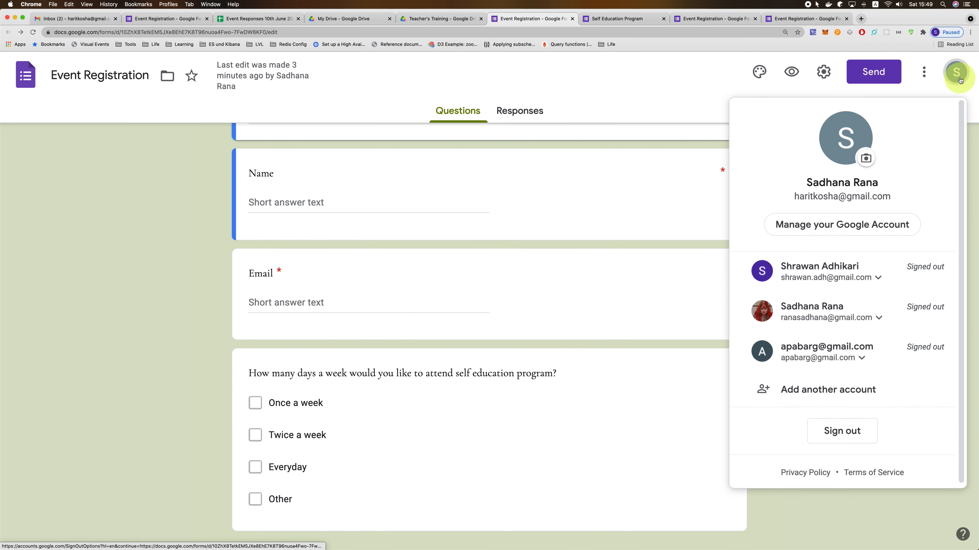
click(957, 77)
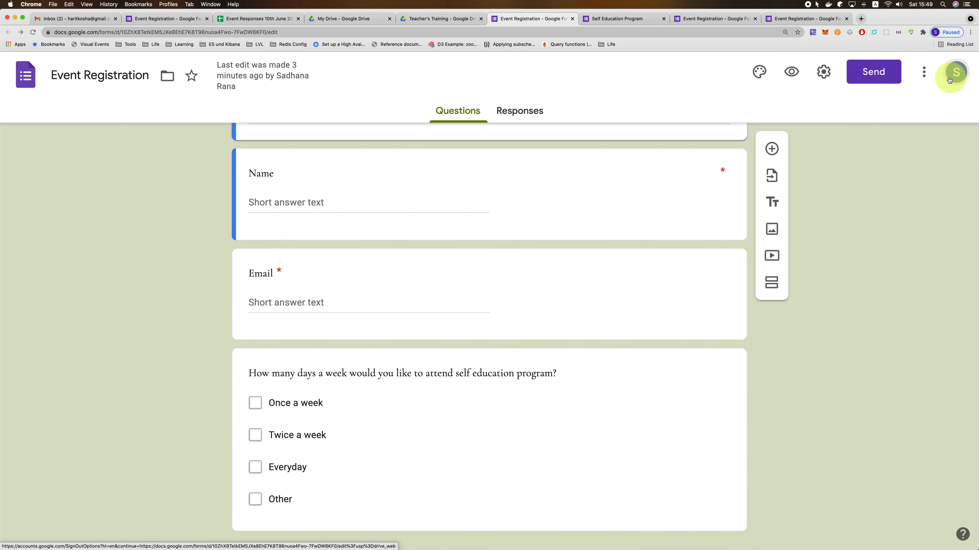
Start making a copy of the Event Registration form and name the copy Kathmandu
click(927, 80)
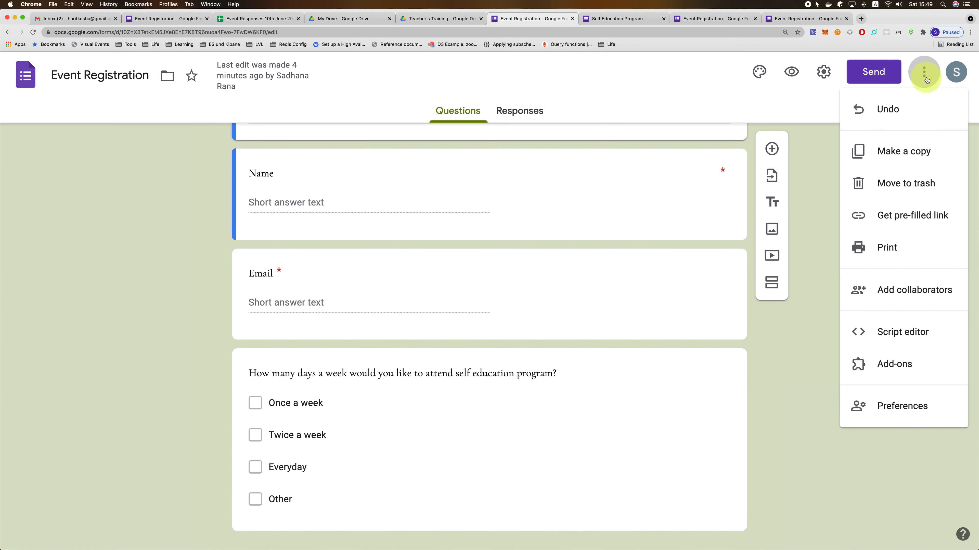
click(896, 155)
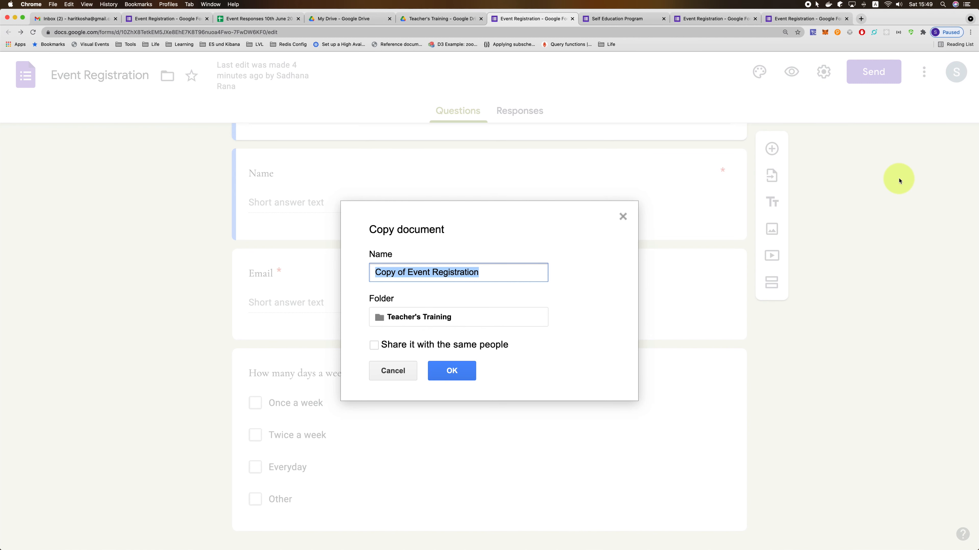
text(Kathmandu)
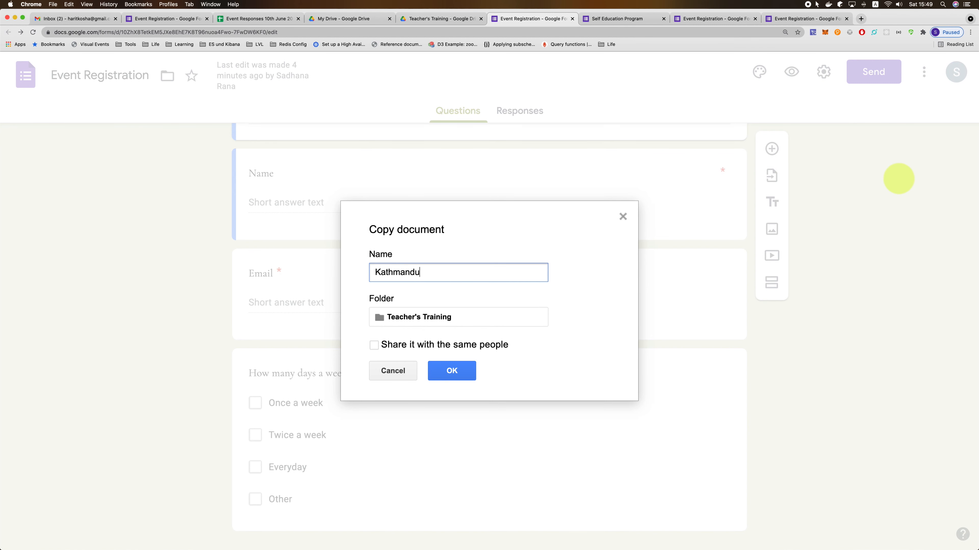
scroll(898, 178, up, 3)
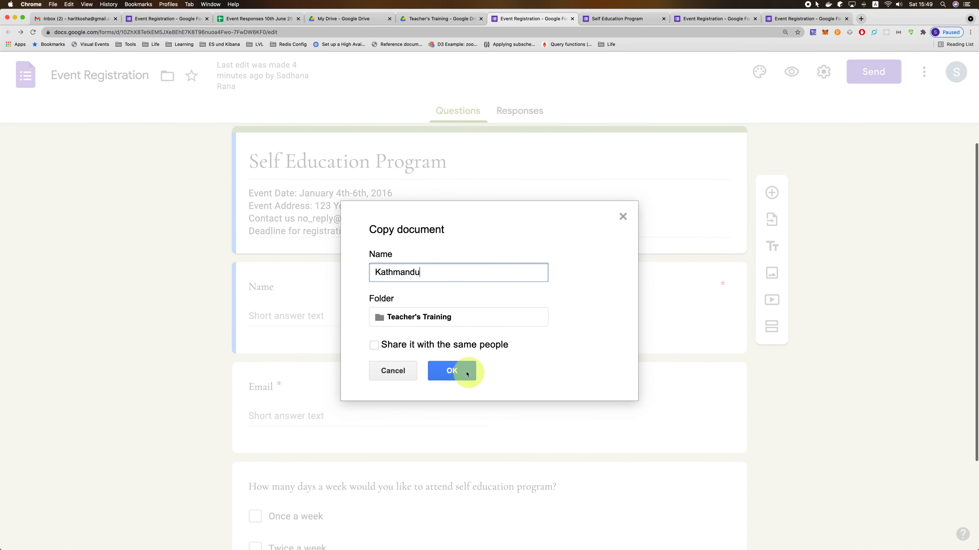
Create a folder named Lalitpur inside Teacher's Training, select it as the destination and create the form copy
click(436, 316)
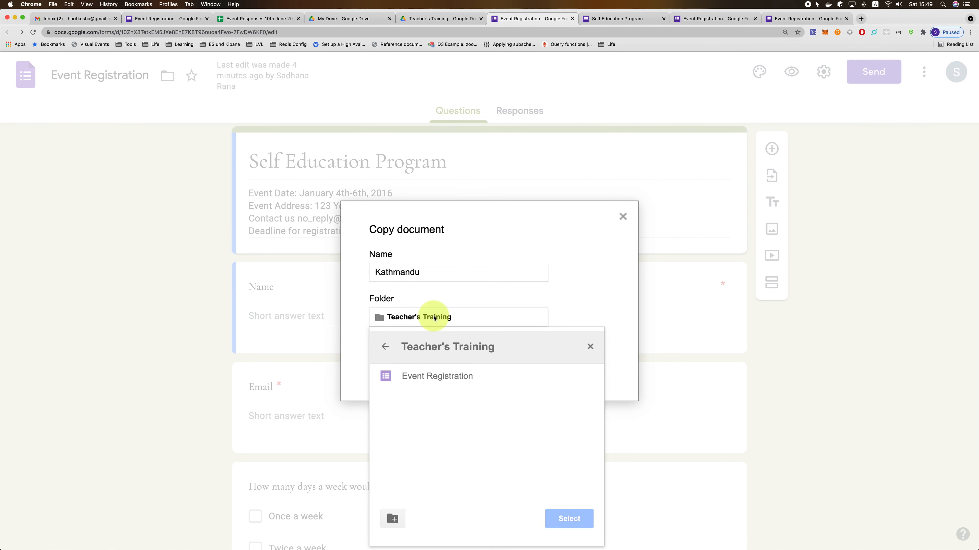
click(393, 519)
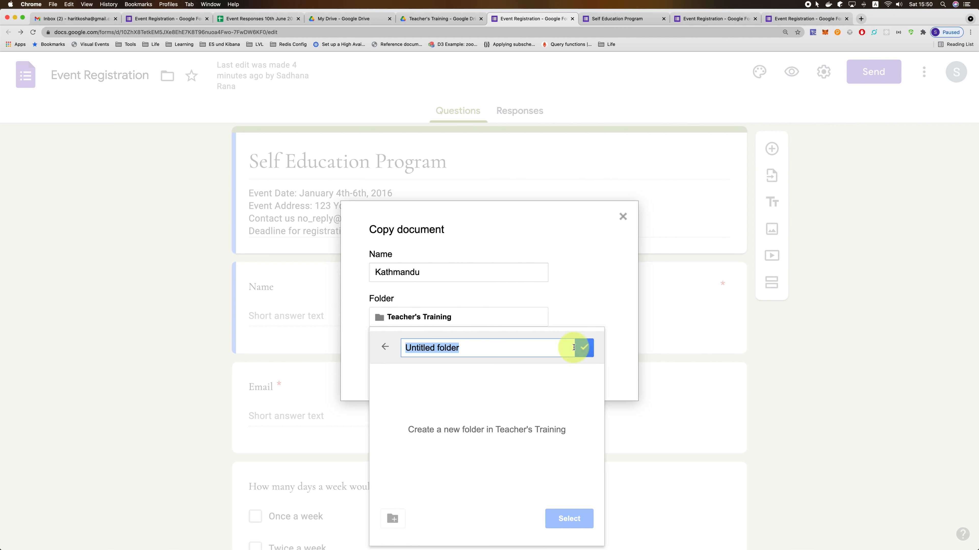
text(Lalitpur)
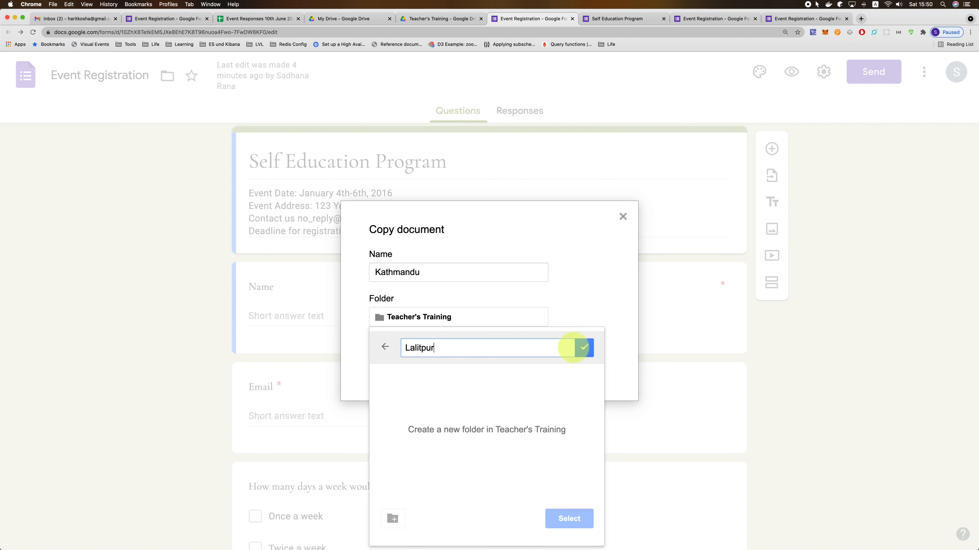
click(585, 347)
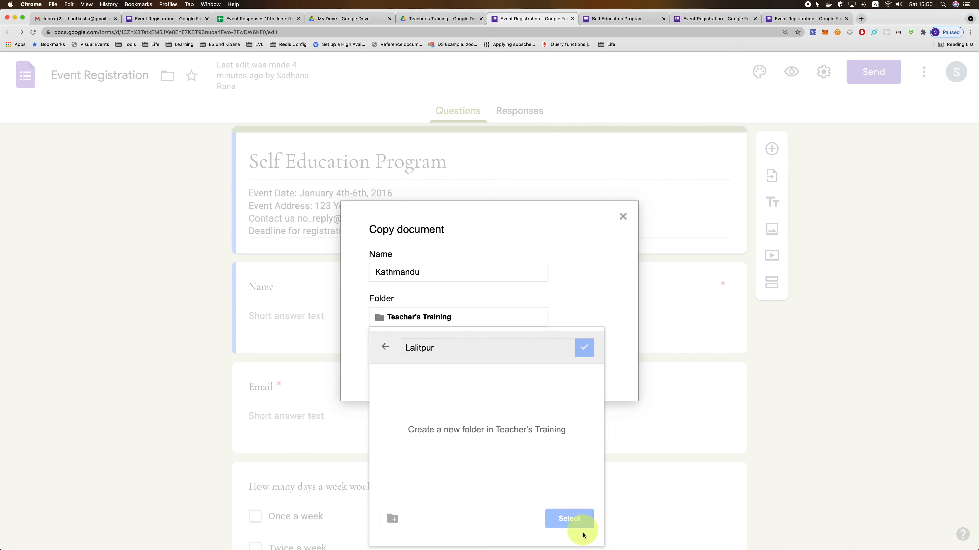
click(578, 520)
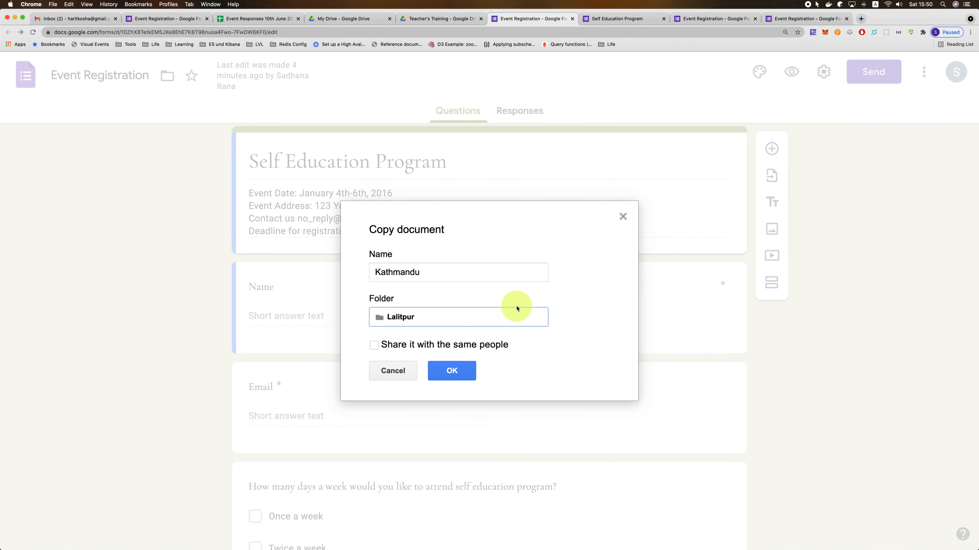
click(450, 371)
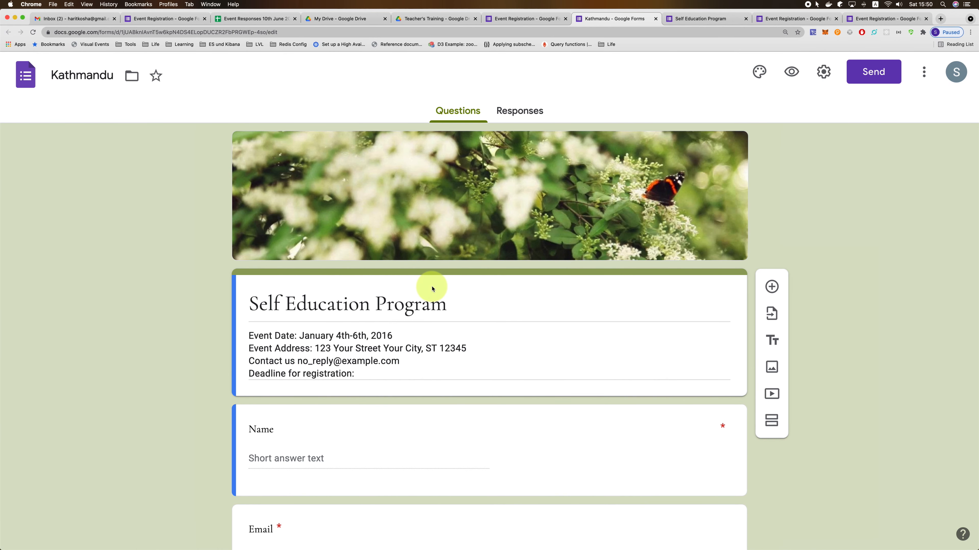
View the responses of the Kathmandu form and return to its questions
click(529, 113)
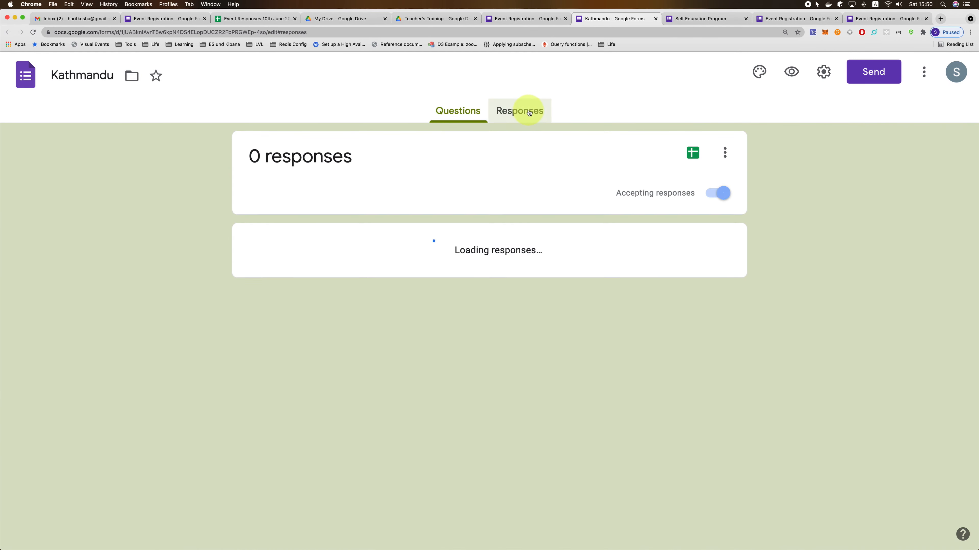
click(458, 111)
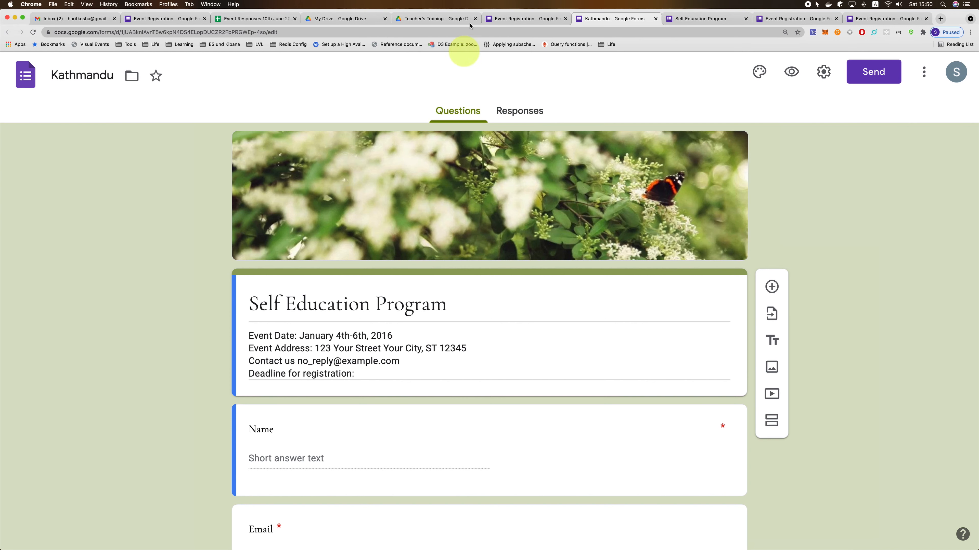
Switch to Google Drive, open the Teacher's Training folder from a reloaded My Drive, and close the duplicate Drive tab
click(437, 20)
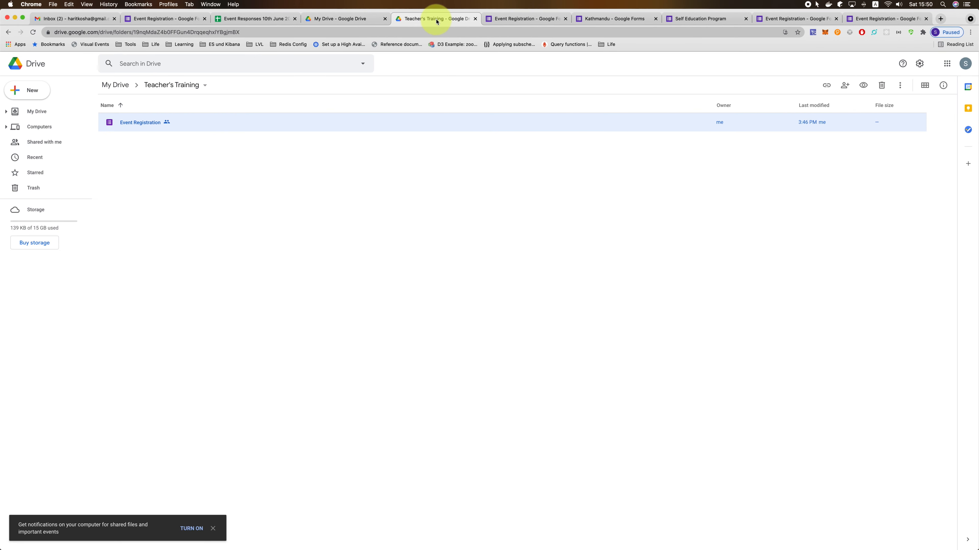
click(354, 19)
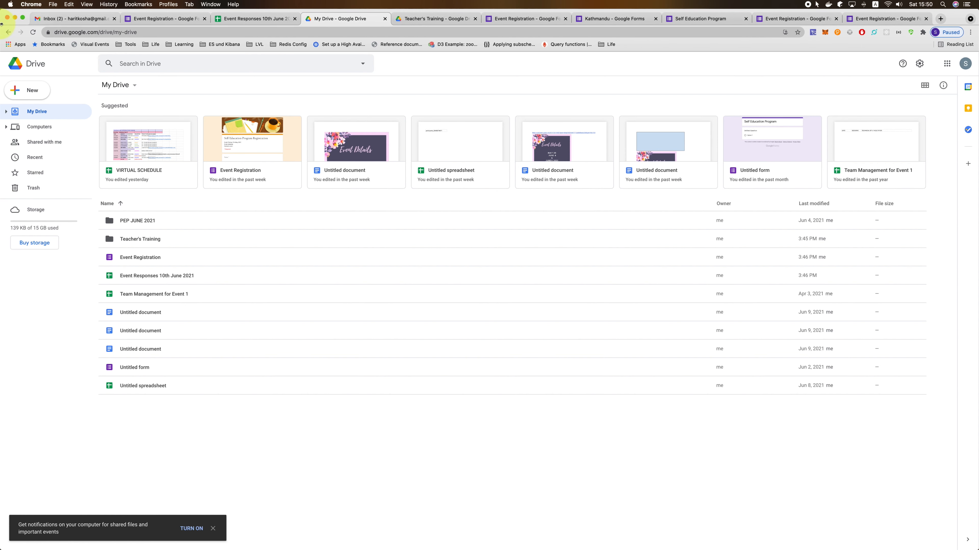
click(33, 32)
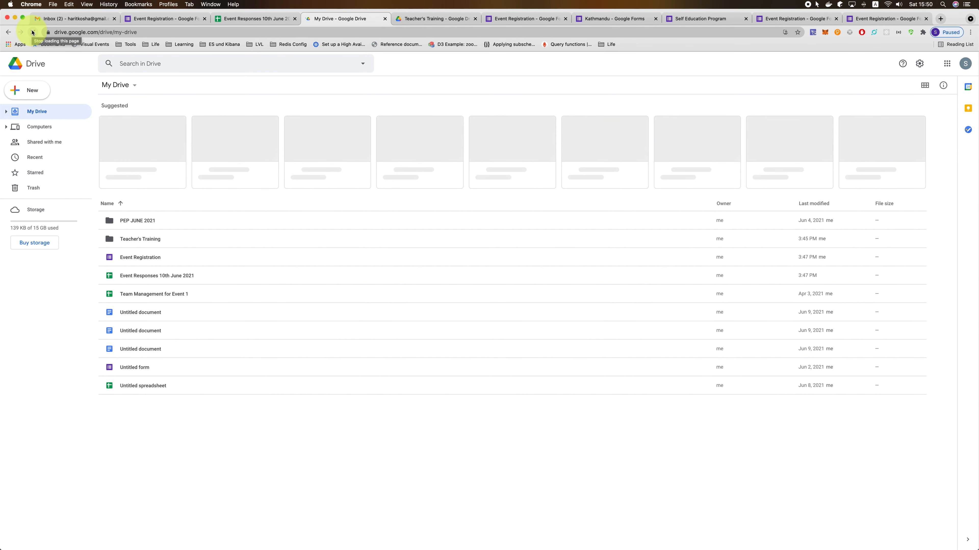
double_click(132, 239)
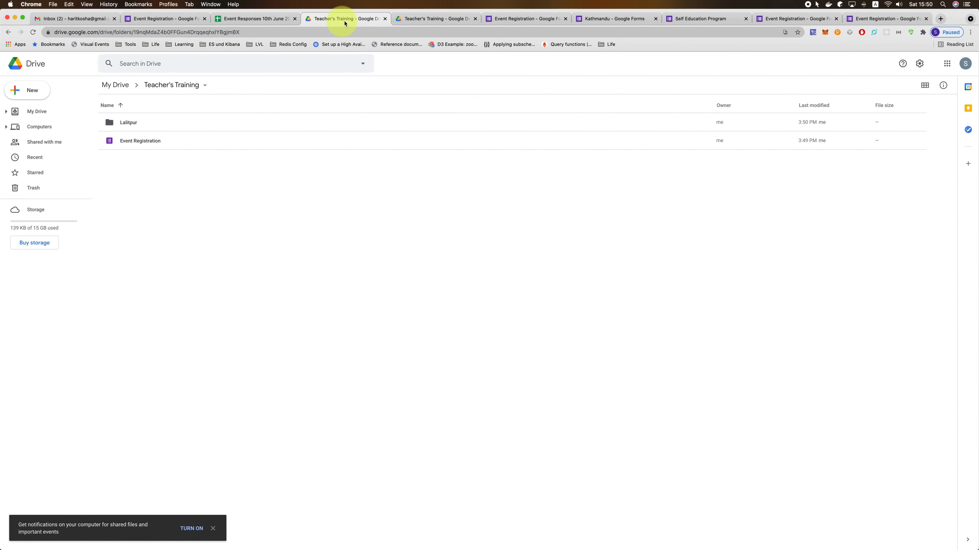
click(384, 19)
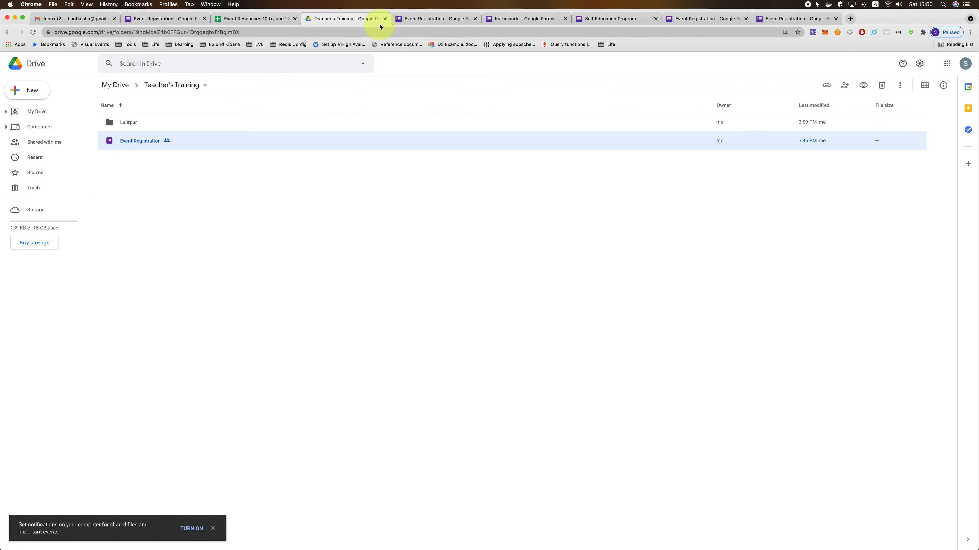
Return to the Kathmandu form's editor and view its additional form options without choosing any
click(605, 20)
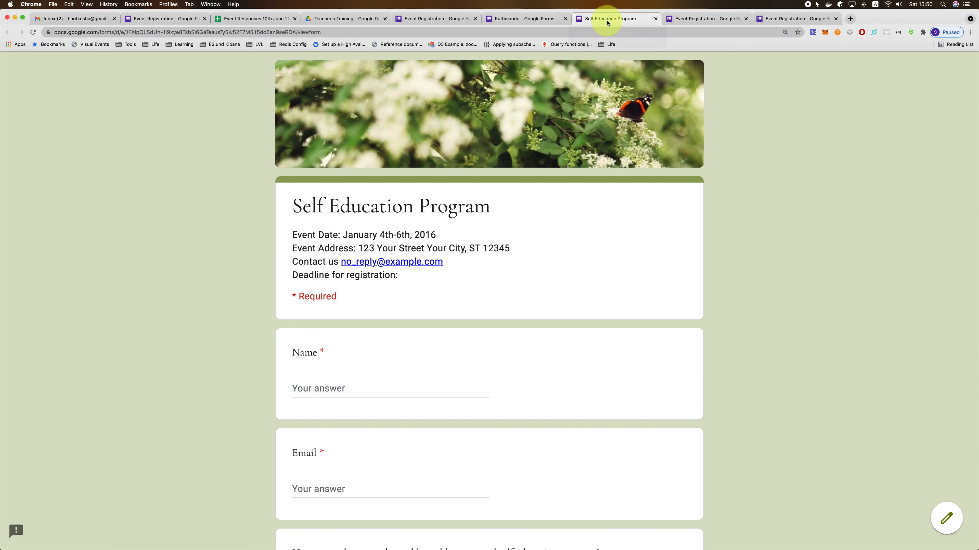
click(546, 18)
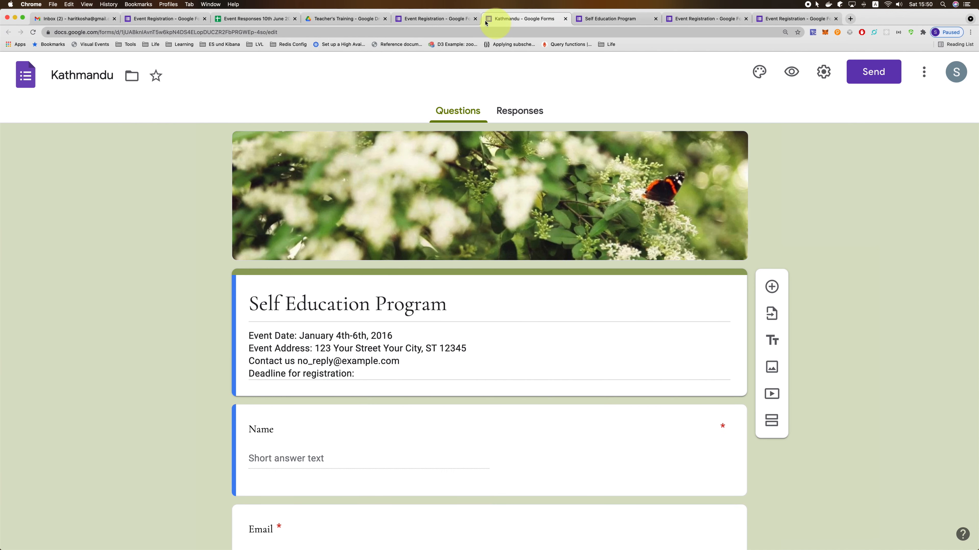
click(926, 75)
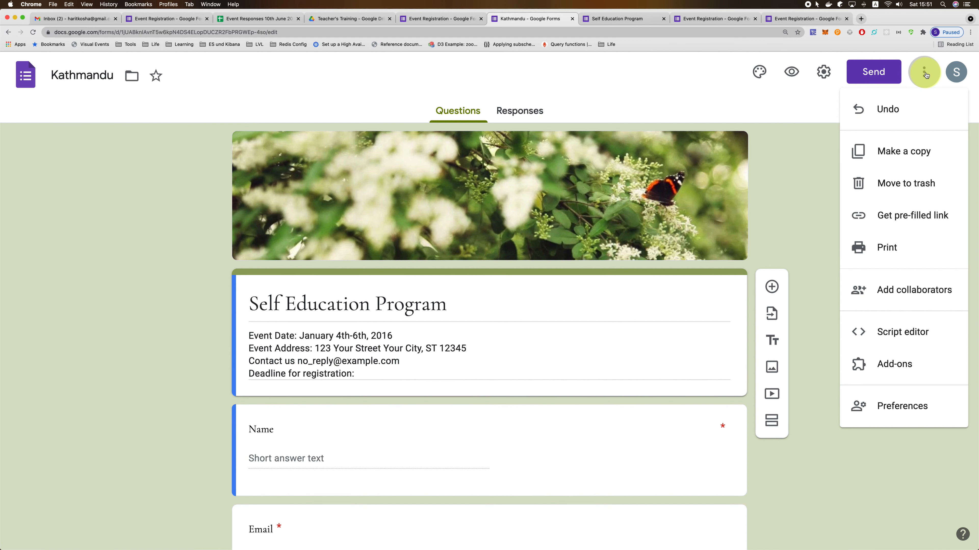
click(816, 156)
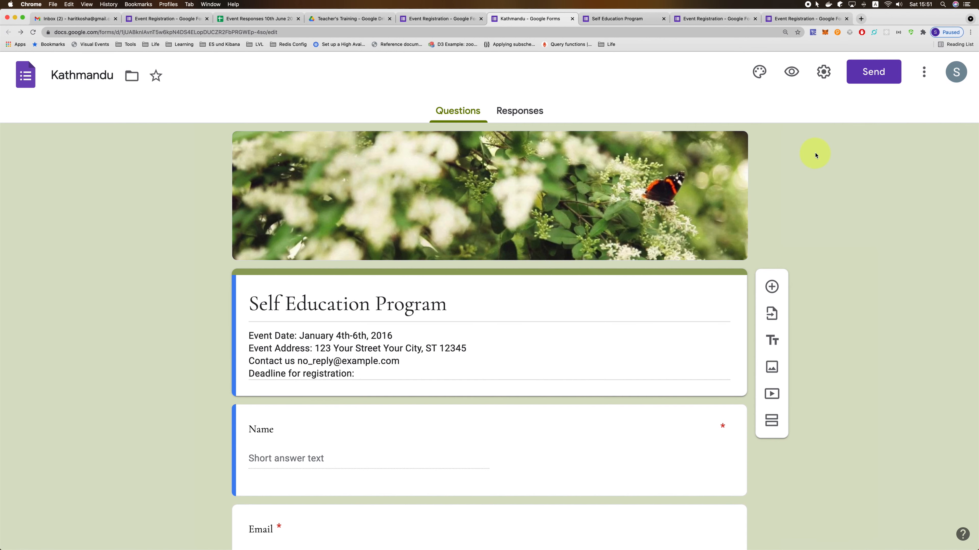